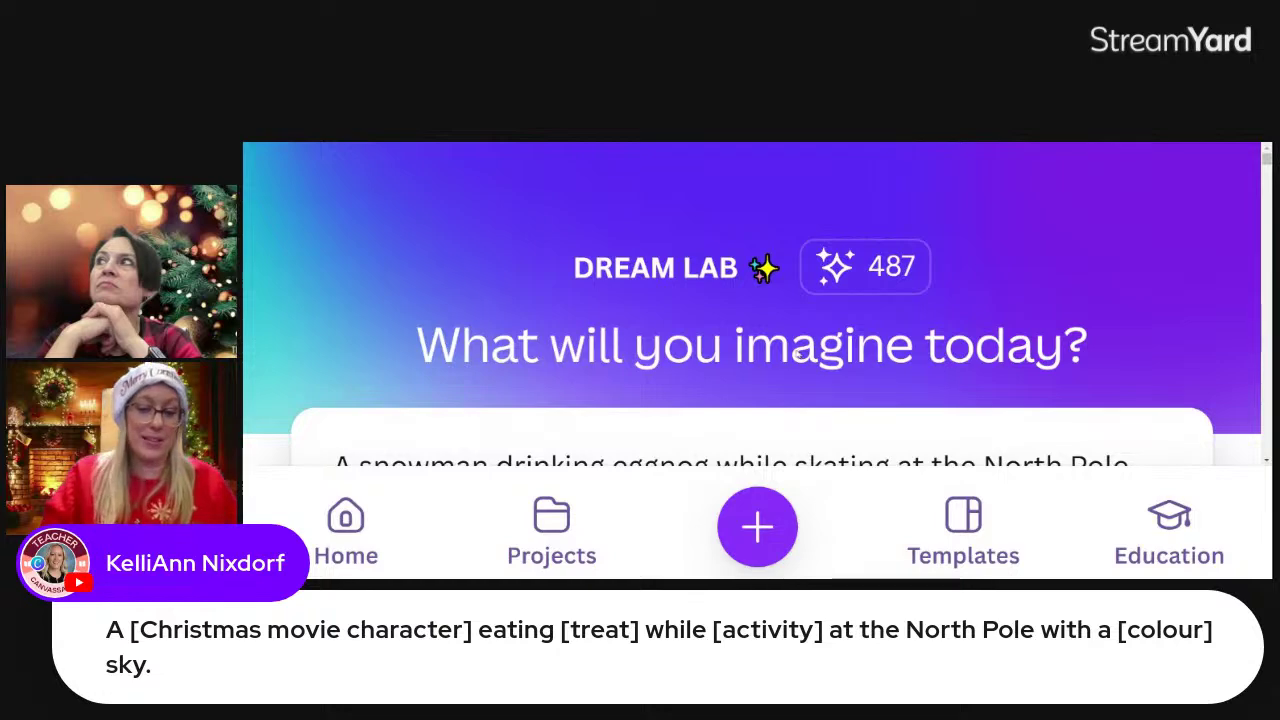
- Open the generated image of the snowman in a red hat and brown skates for editing in a new design
key("ctrl+minus")
key("ctrl+minus")
key("ctrl+minus")
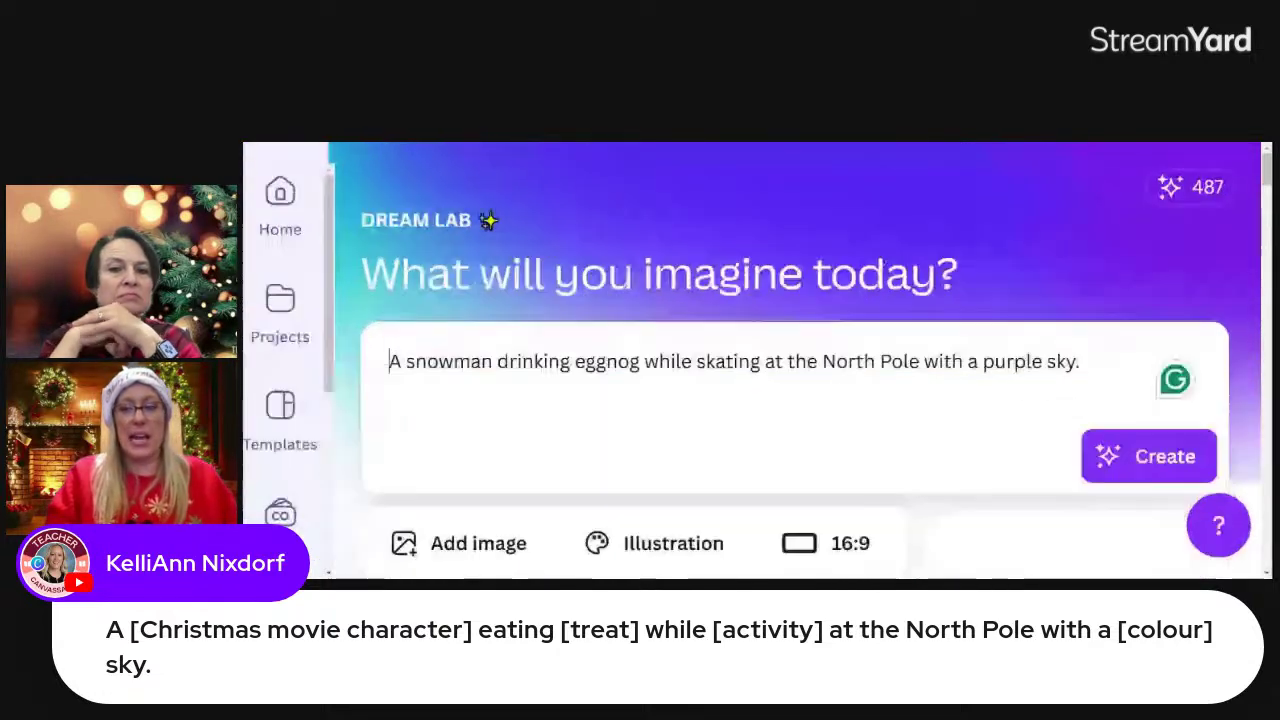
key("ctrl+minus")
key("ctrl+minus")
key("ctrl+minus")
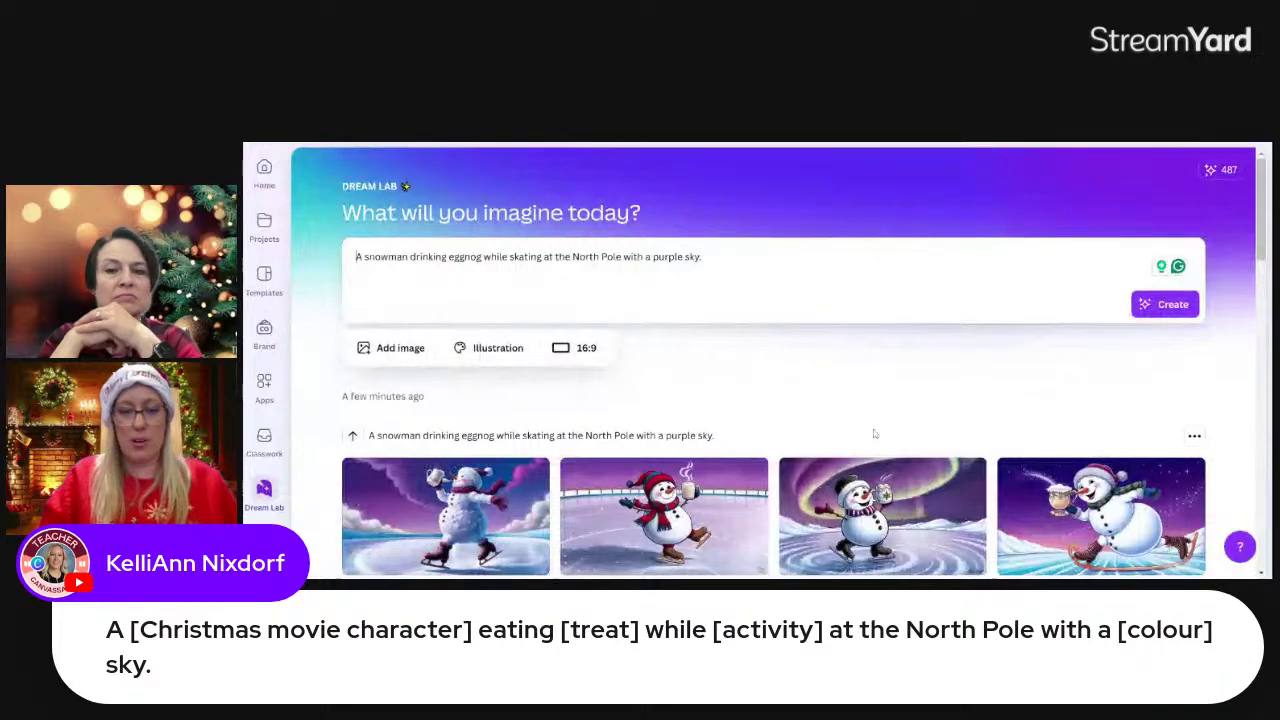
scroll(794, 352, "down", 3)
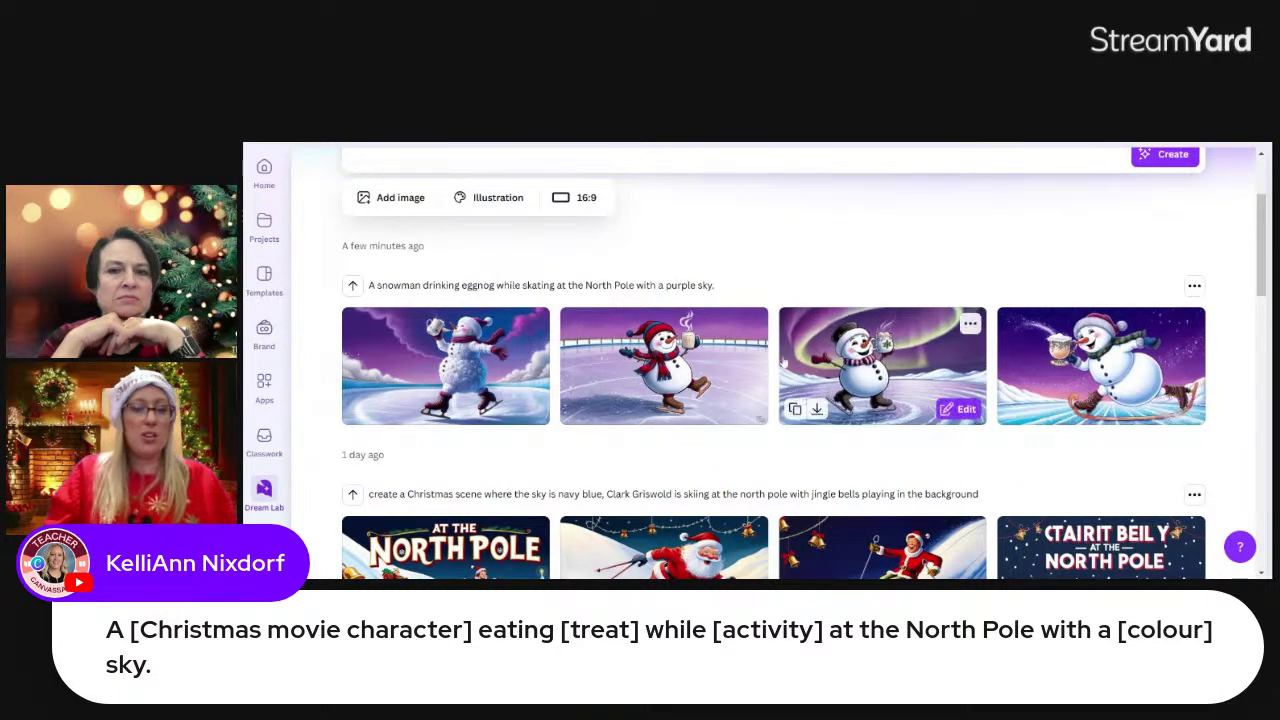
left_click(664, 355)
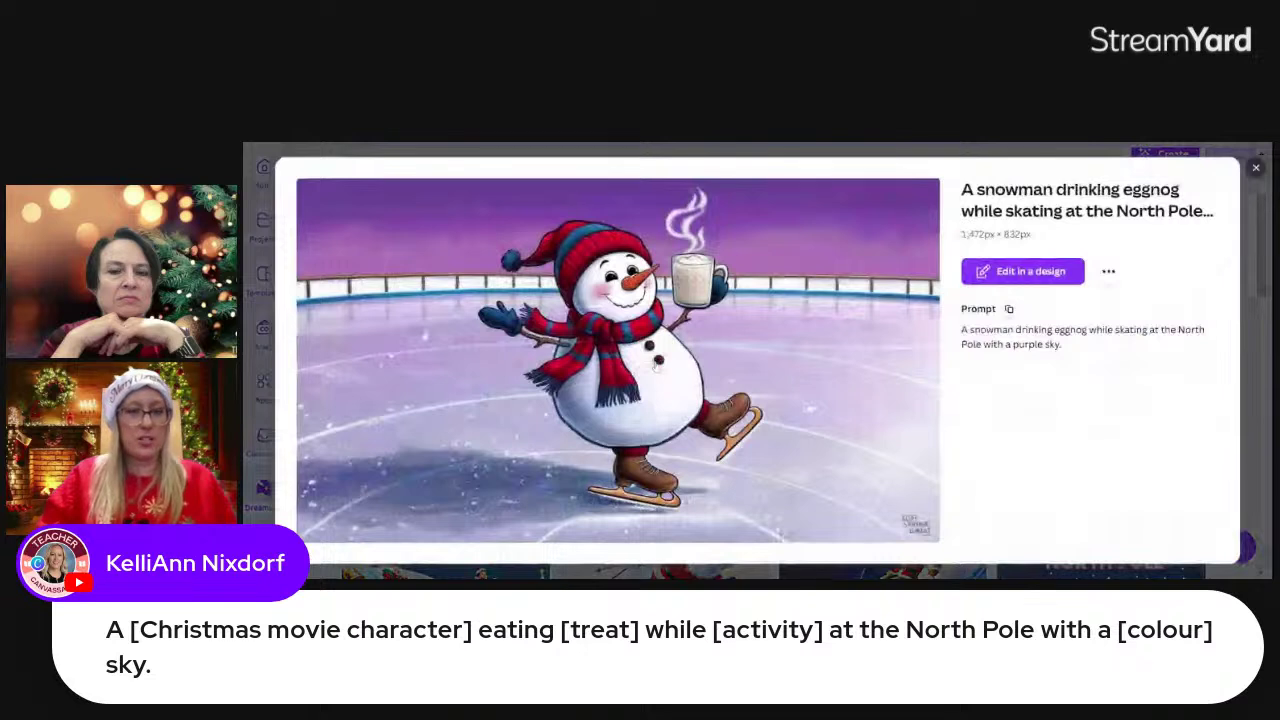
left_click(1030, 272)
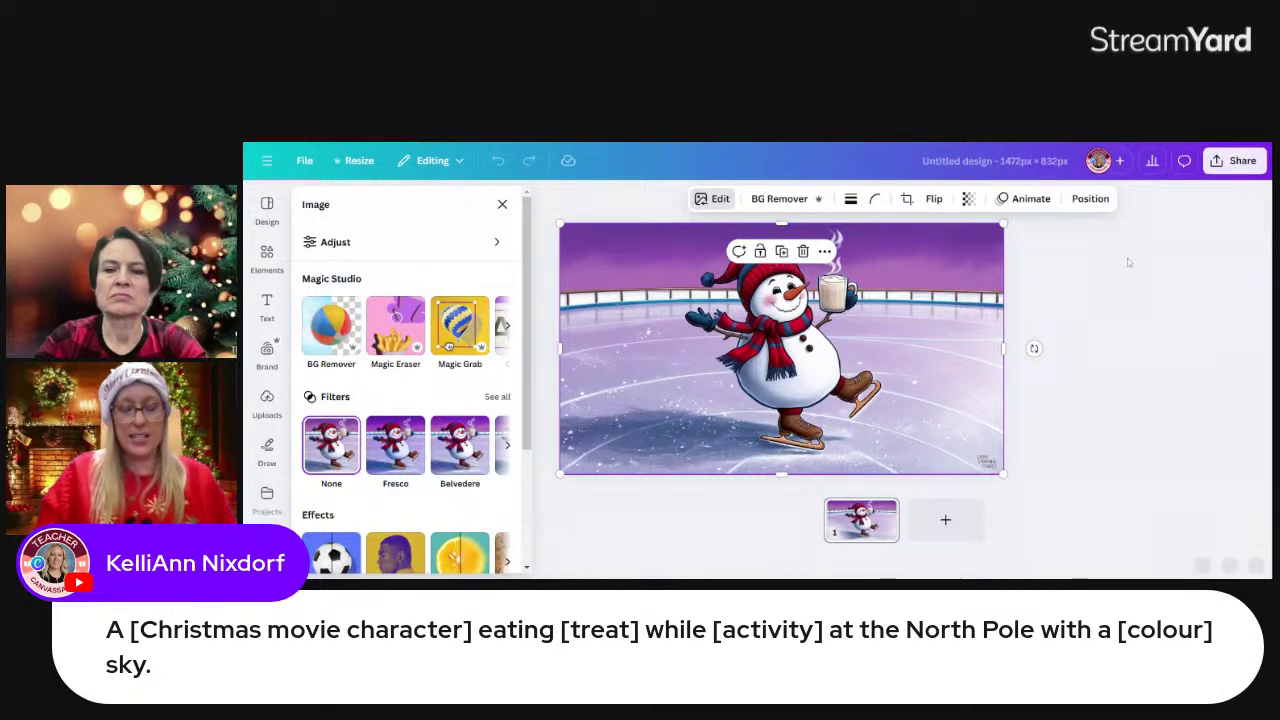
- Look through the Magic Studio editing tools available for the snowman image
mouse_move(897, 328)
left_mouse_down()
mouse_move(881, 332)
mouse_move(940, 355)
mouse_move(834, 350)
mouse_move(931, 347)
mouse_move(914, 335)
mouse_move(893, 371)
mouse_move(923, 344)
mouse_move(911, 322)
mouse_move(888, 366)
mouse_move(933, 362)
mouse_move(939, 321)
mouse_move(900, 321)
left_mouse_up()
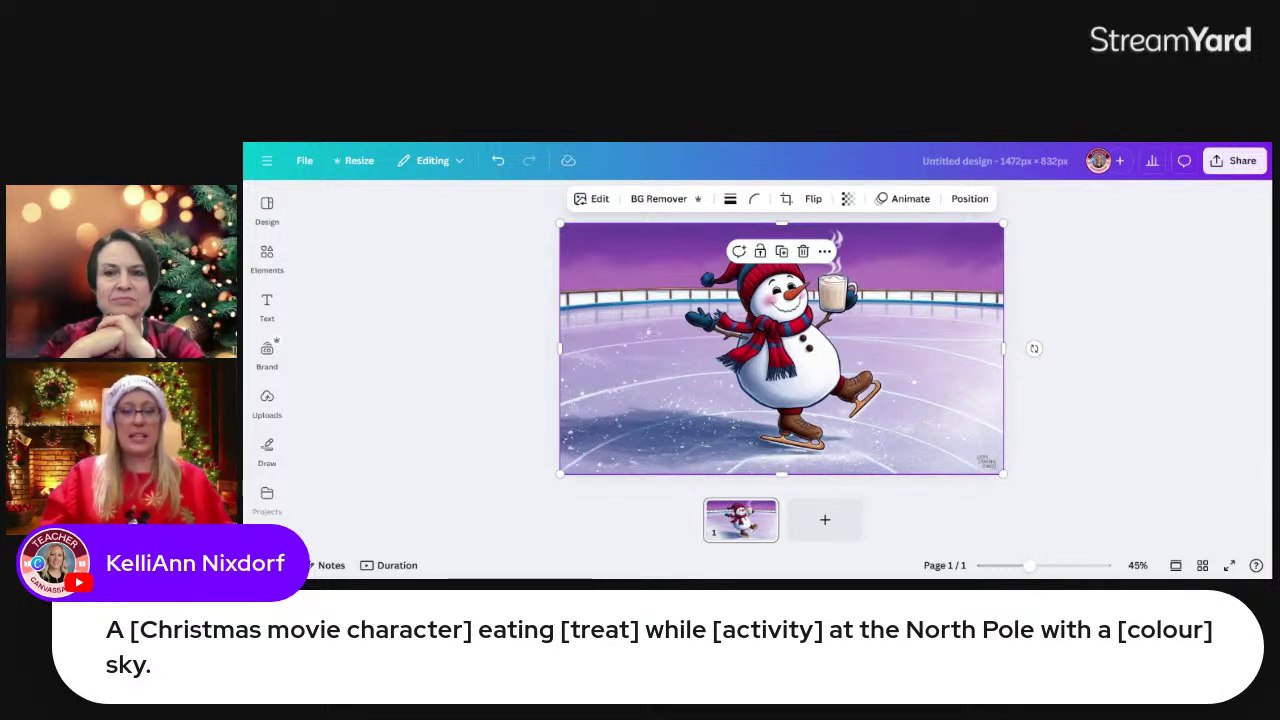
left_click(1063, 400)
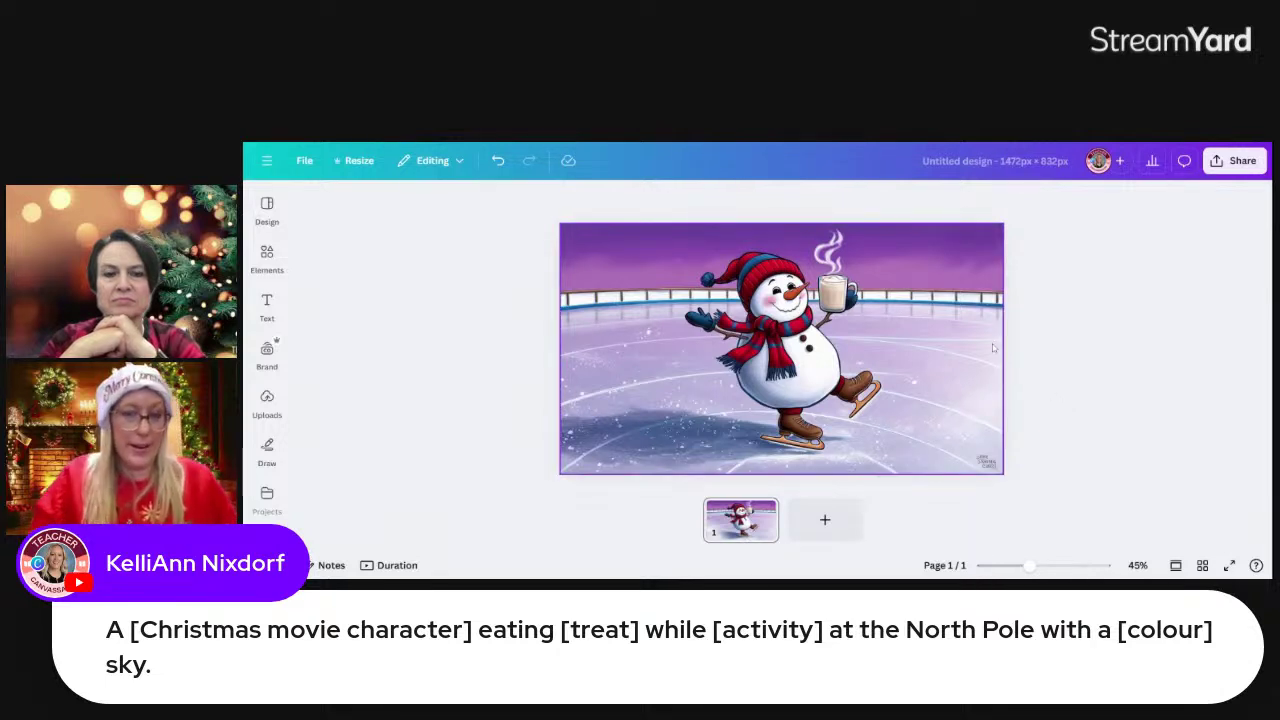
left_click(903, 390)
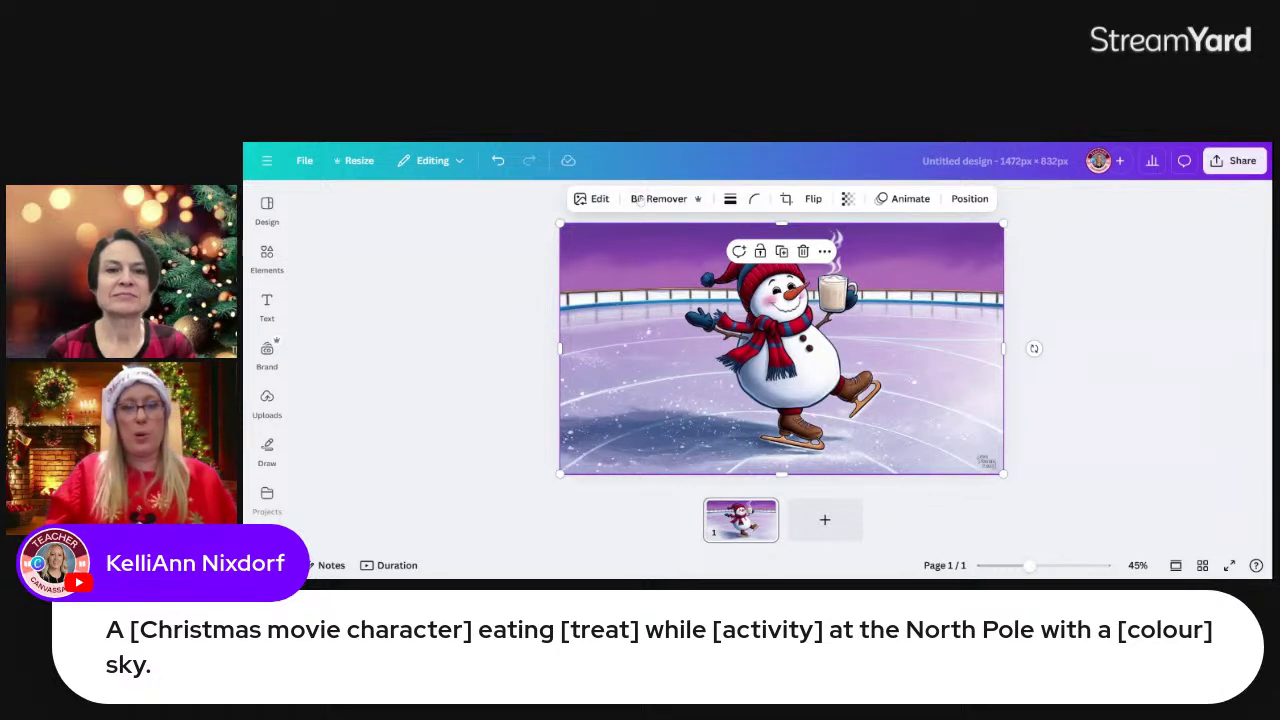
left_click(598, 205)
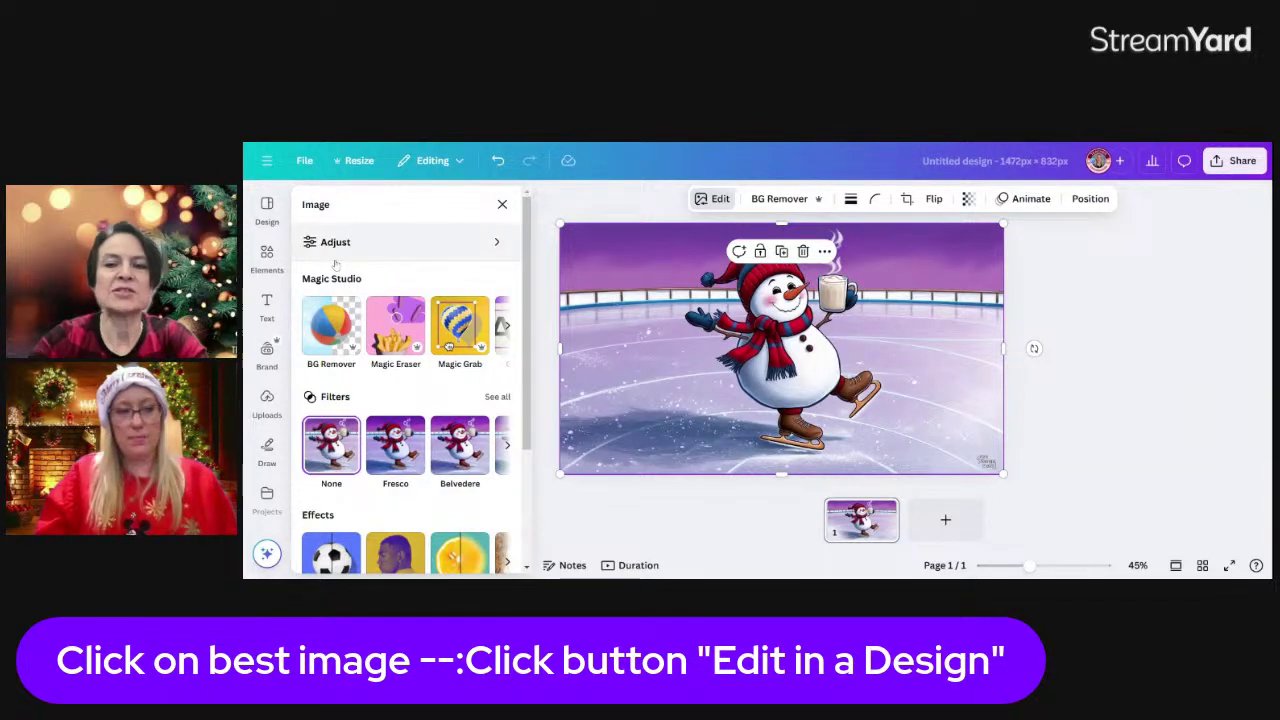
left_click(502, 204)
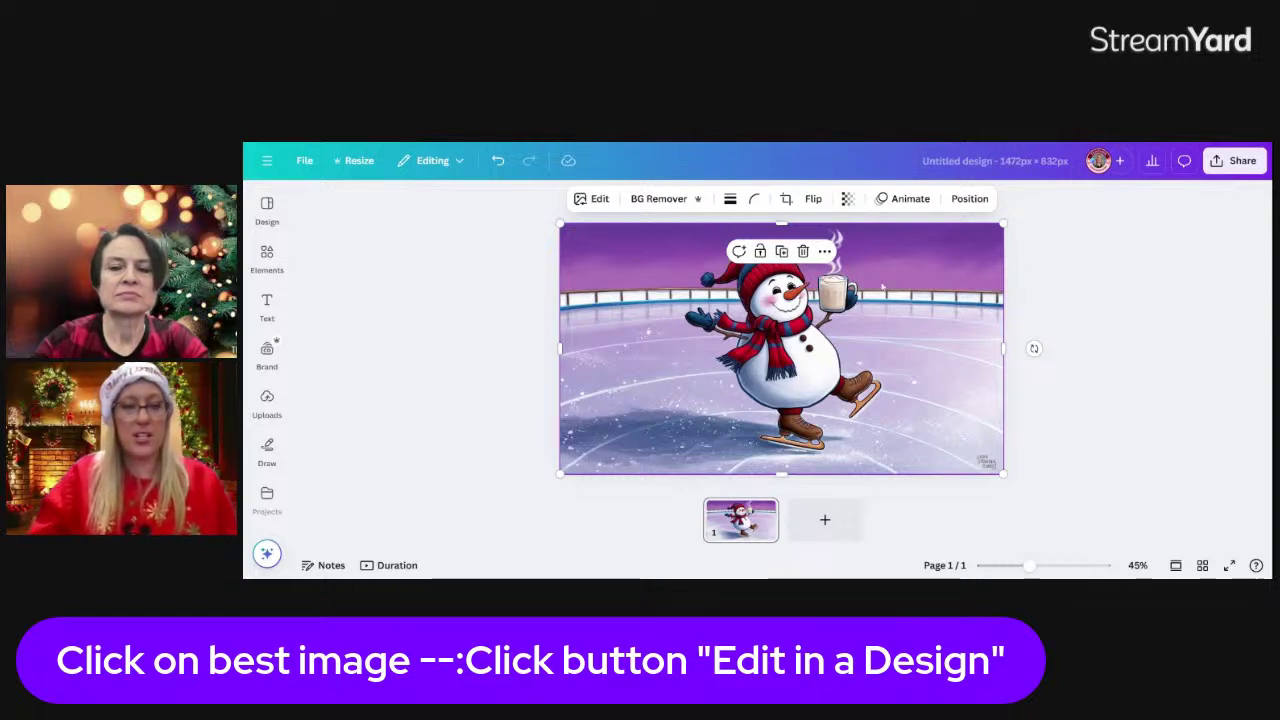
left_click(592, 198)
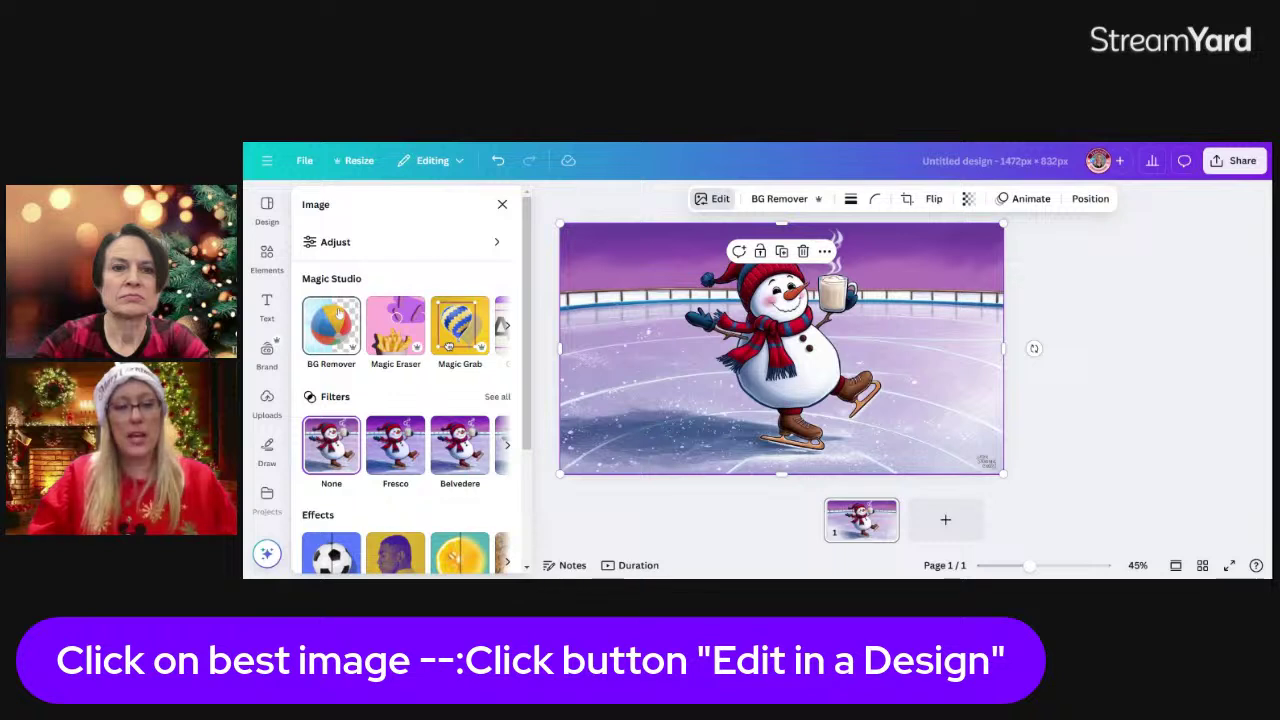
scroll(337, 312, "right", 1)
scroll(338, 313, "right", 1)
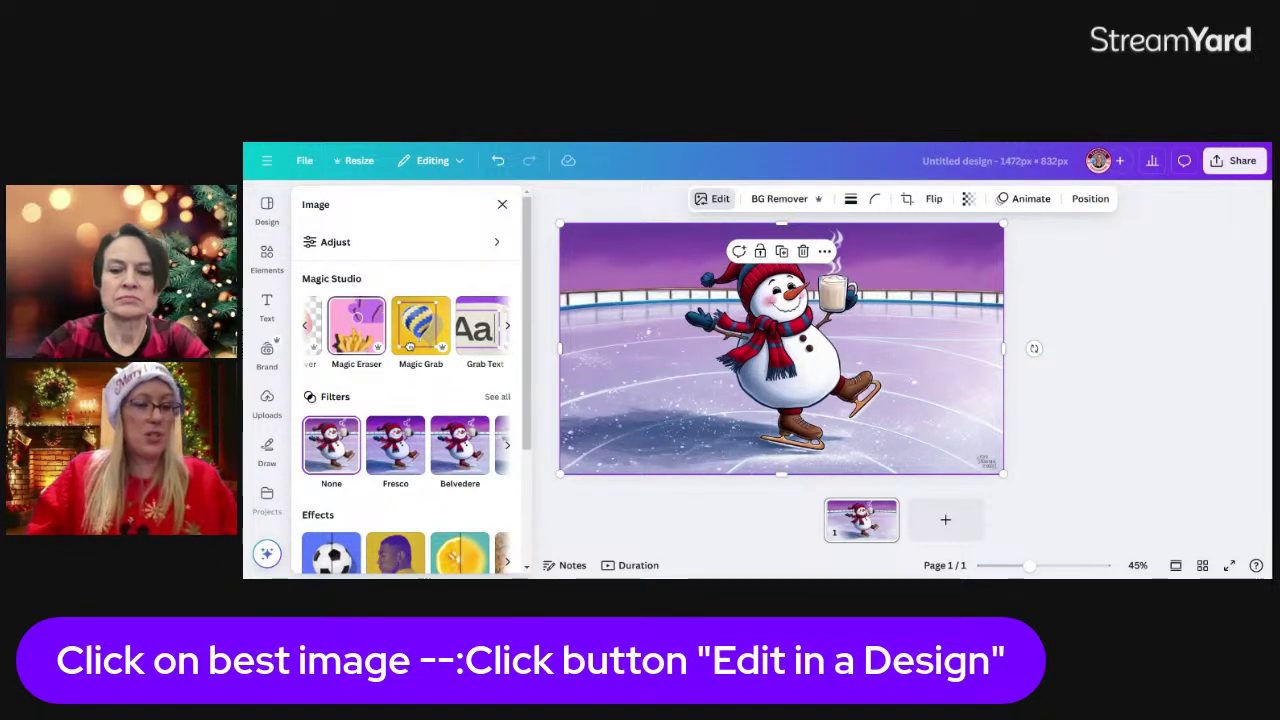
scroll(405, 326, "right", 3)
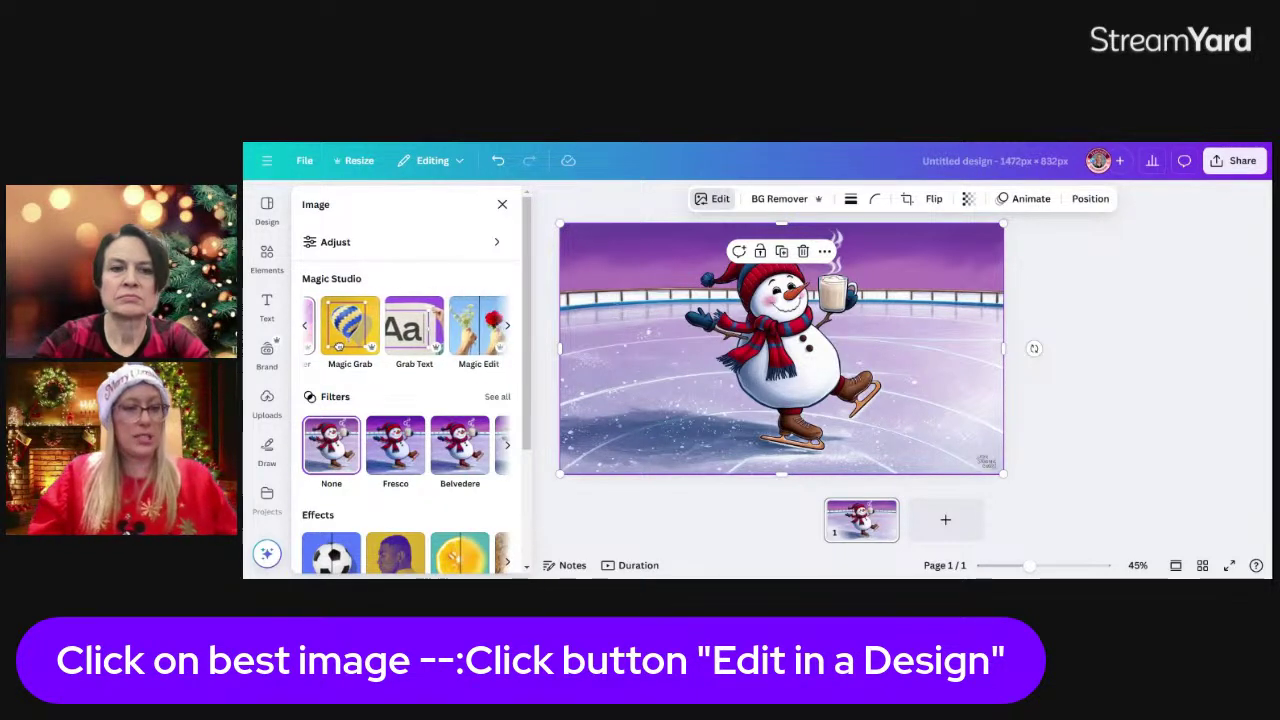
scroll(320, 345, "right", 1)
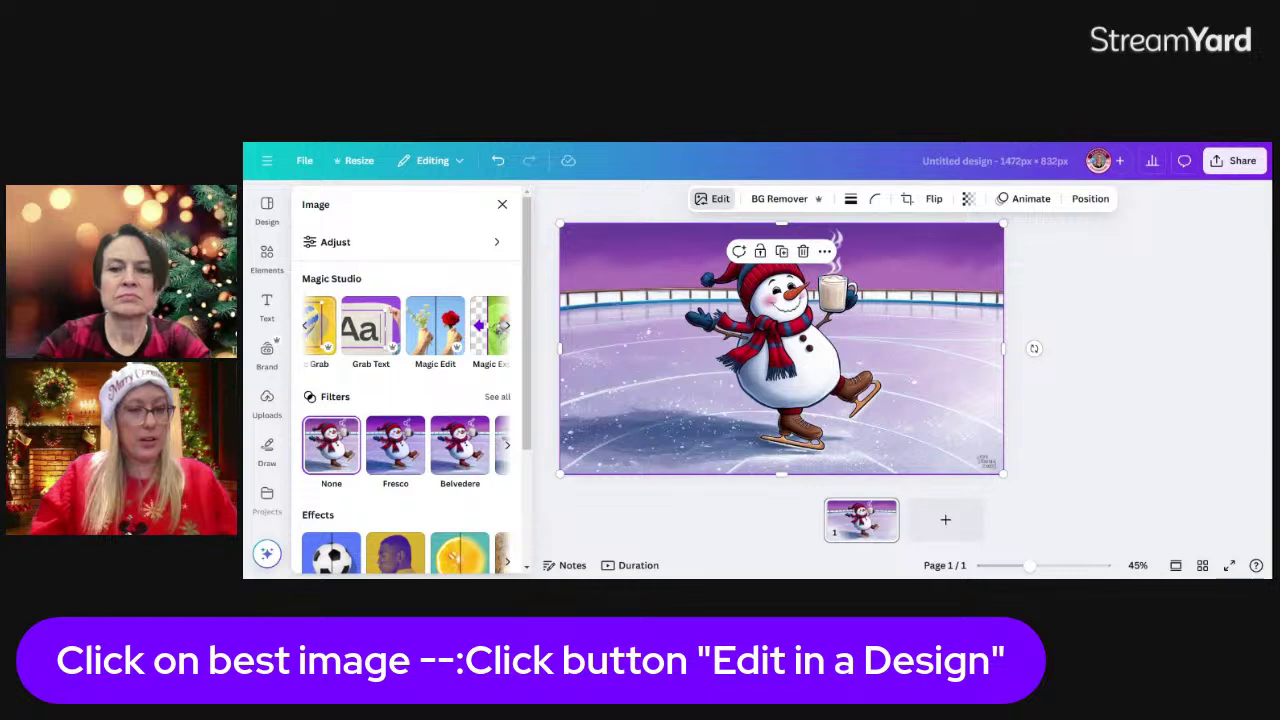
scroll(405, 326, "left", 5)
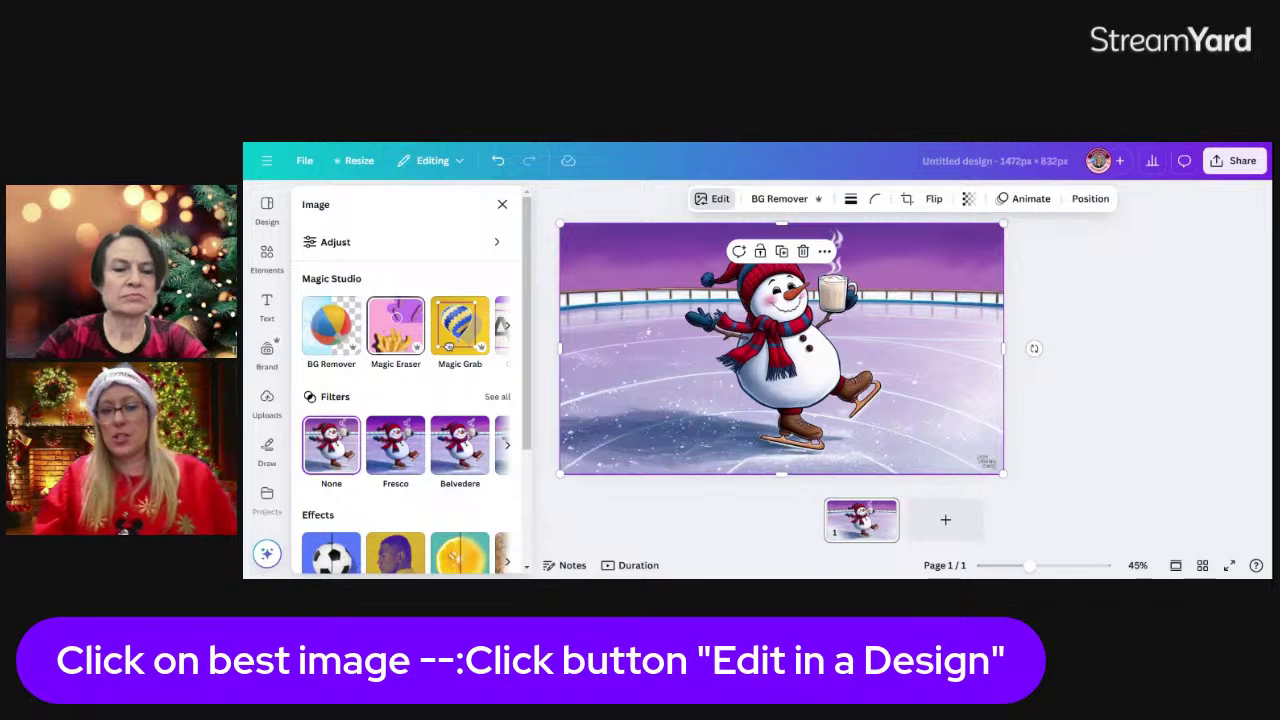
- Erase the steam above the mug using Magic Eraser with Click selection, and return to the design with nothing selected
left_click(390, 330)
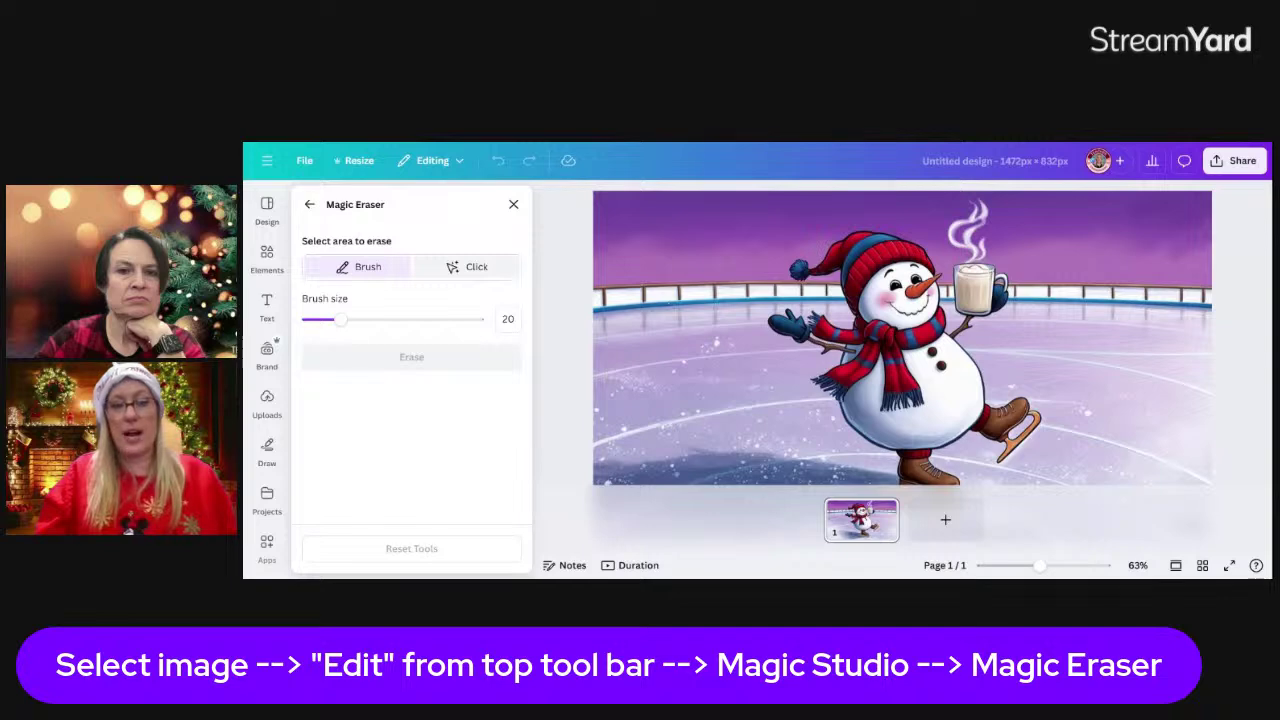
left_click(476, 267)
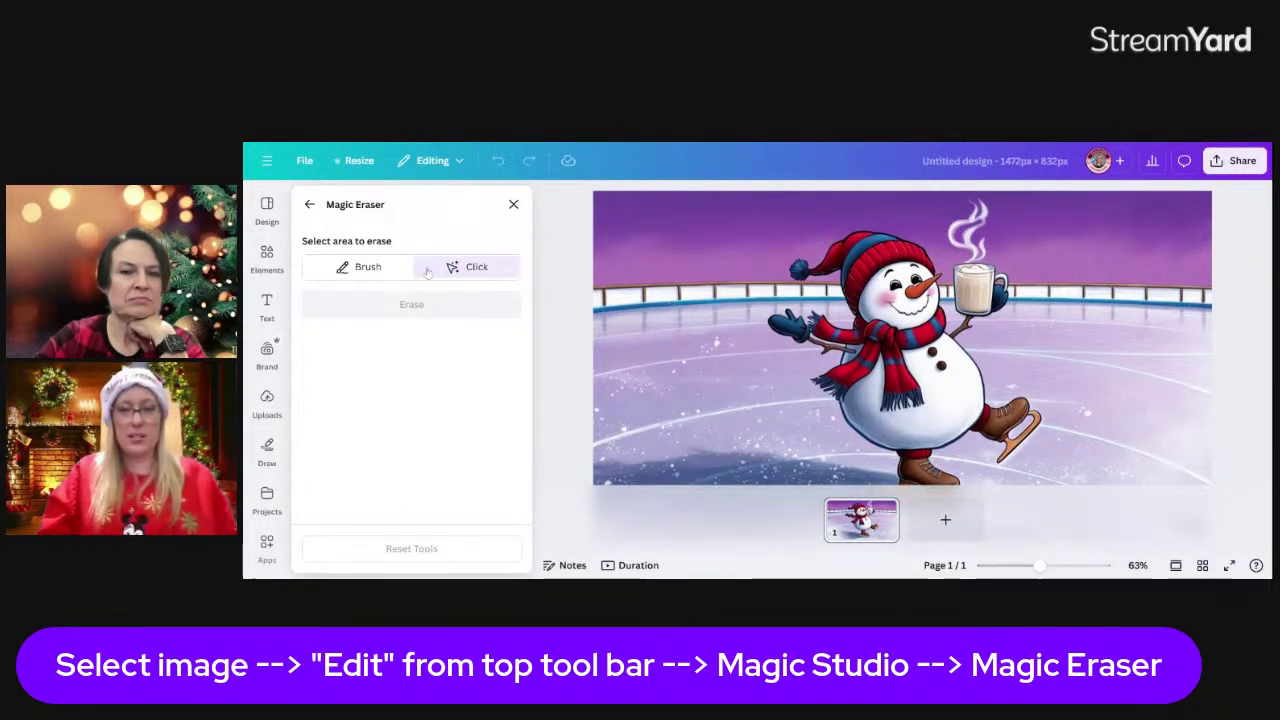
left_click(360, 276)
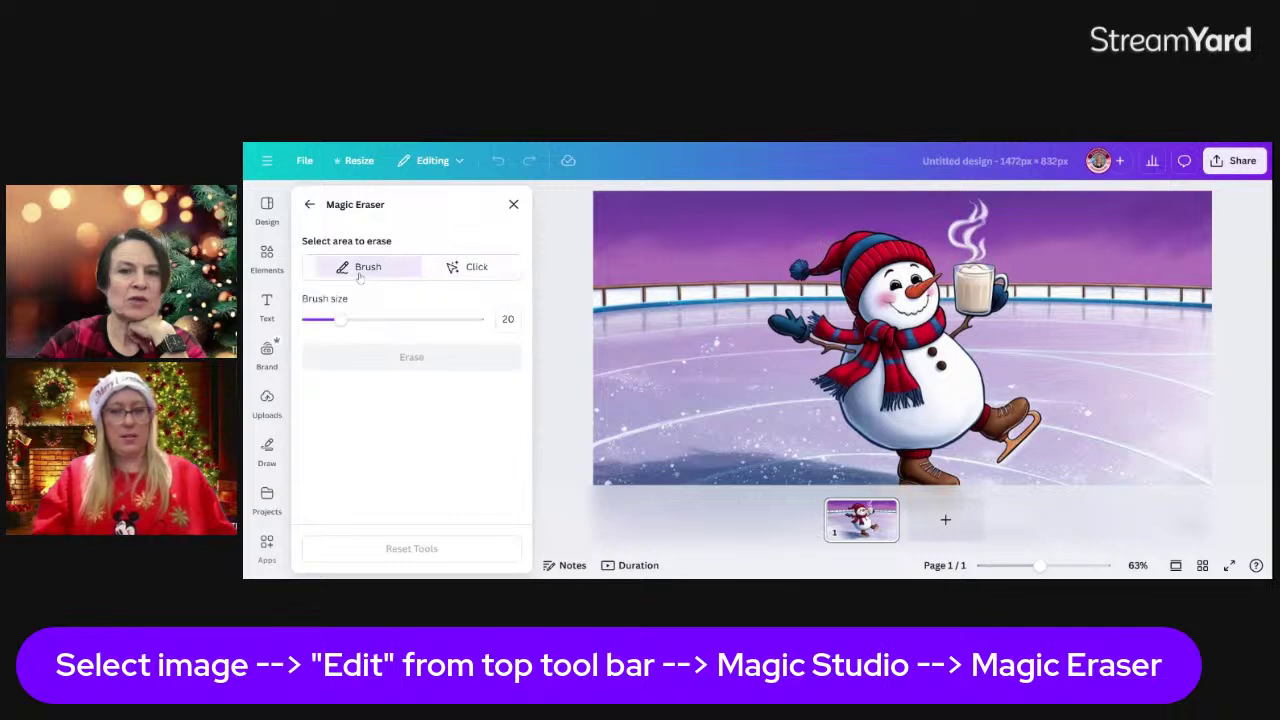
left_click(480, 266)
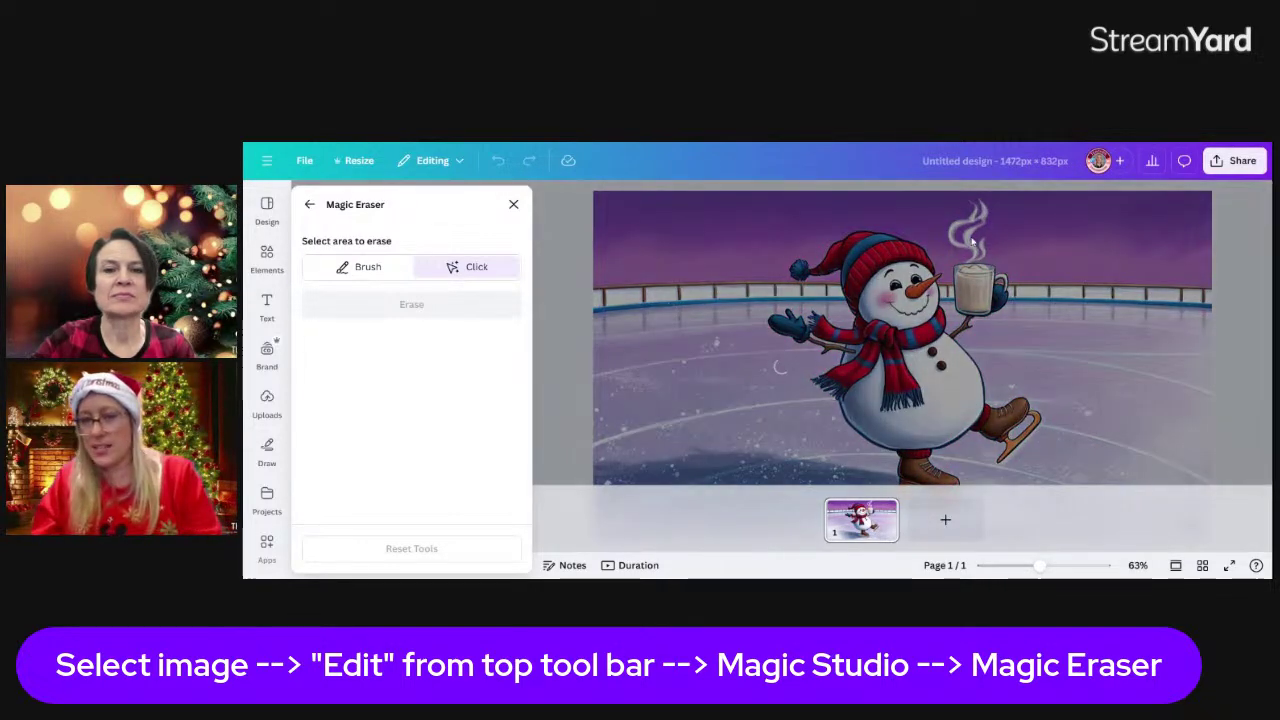
left_click(972, 240)
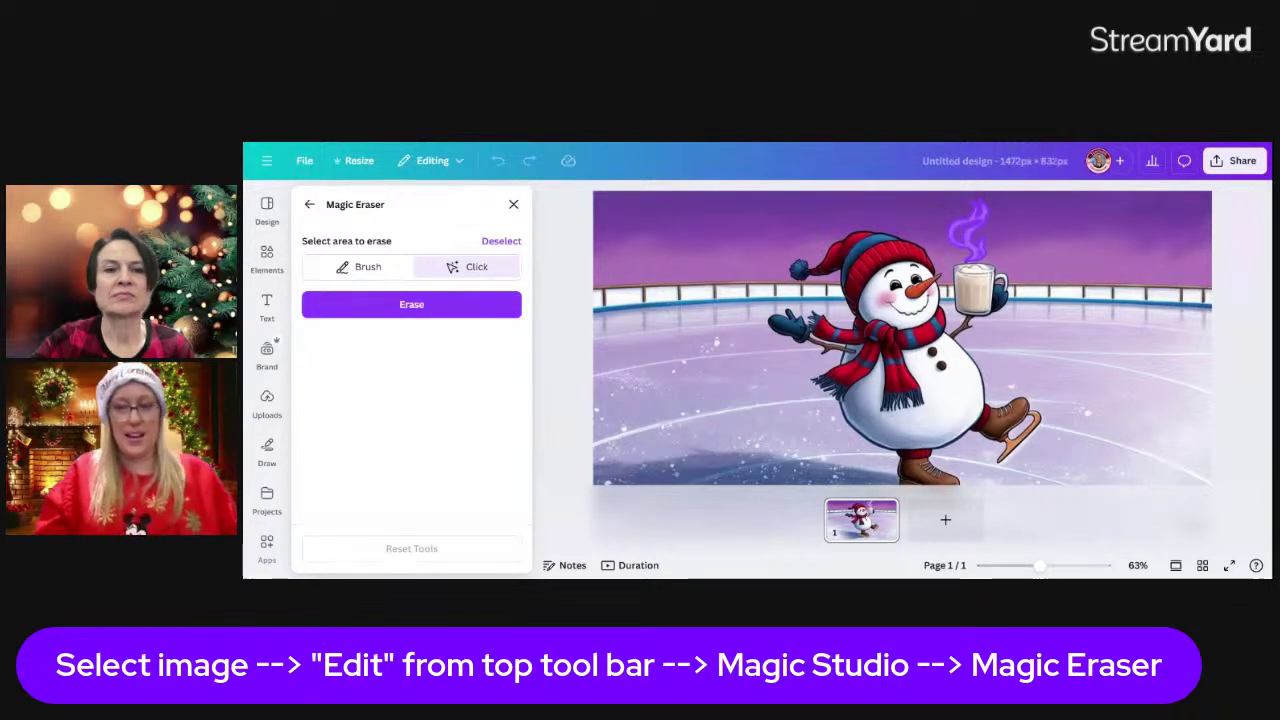
left_click(828, 340)
left_click(828, 340)
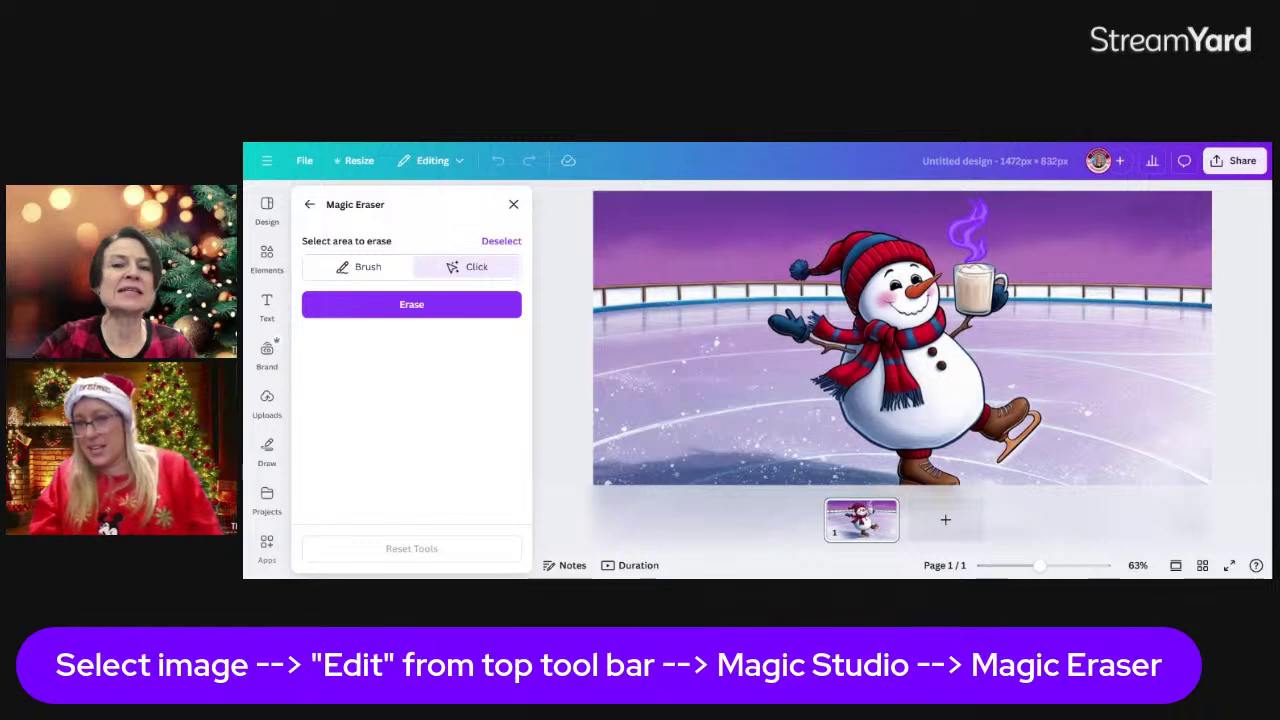
left_click(419, 315)
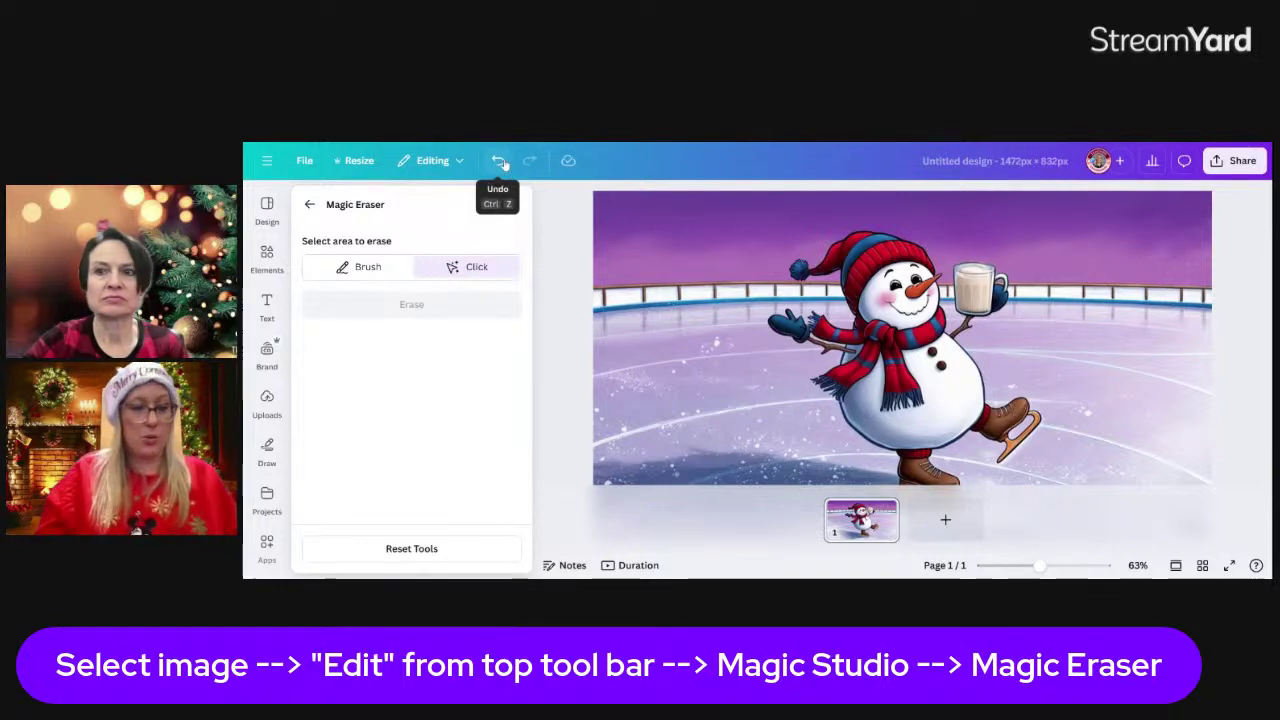
left_click(309, 204)
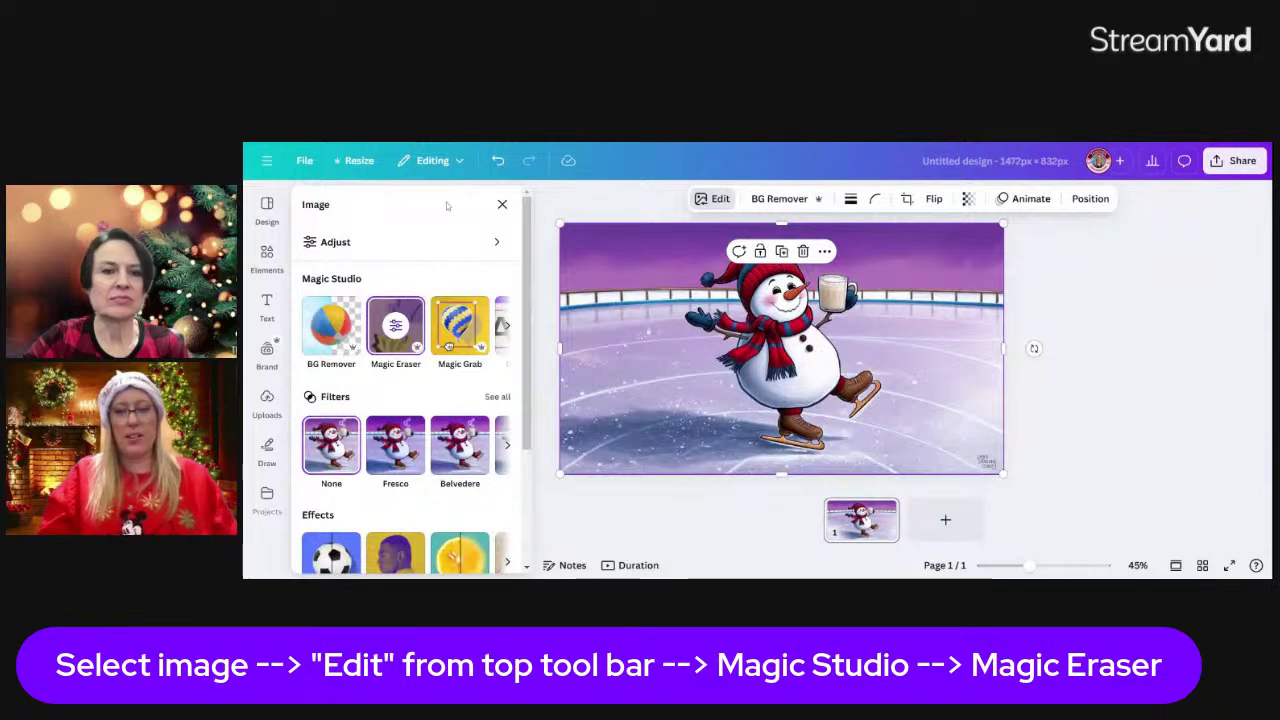
left_click(1063, 326)
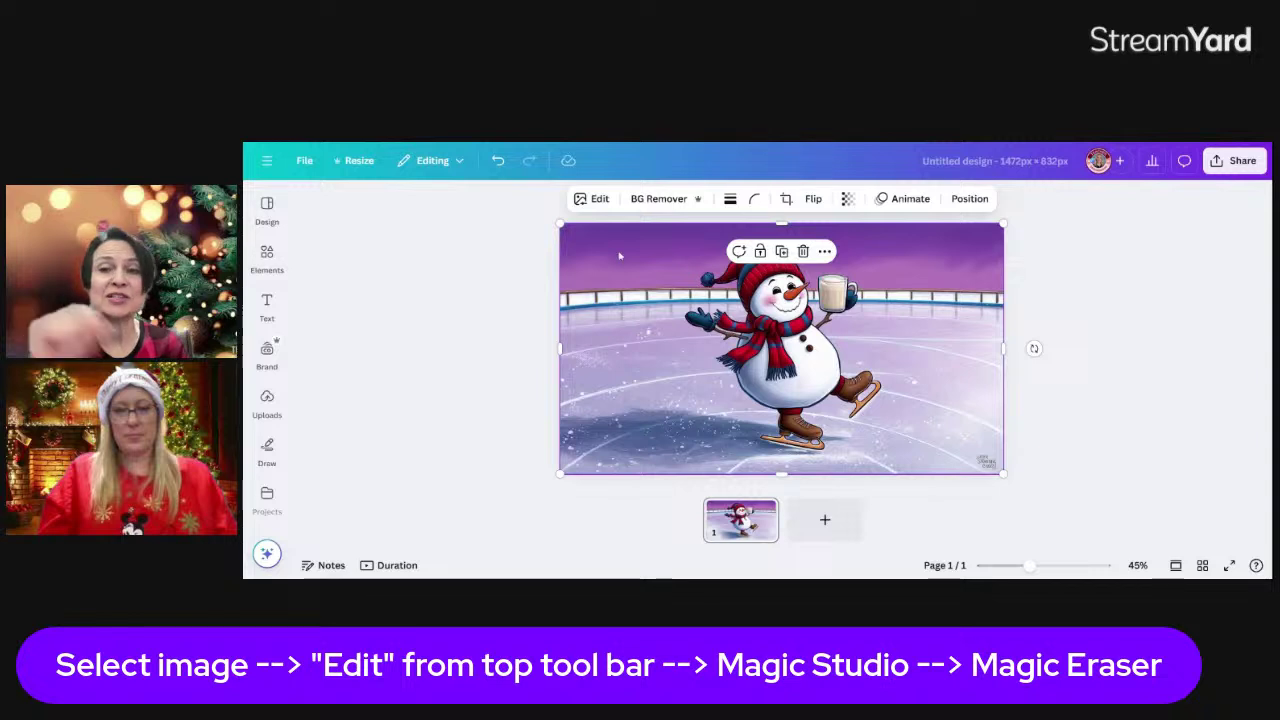
left_click(498, 280)
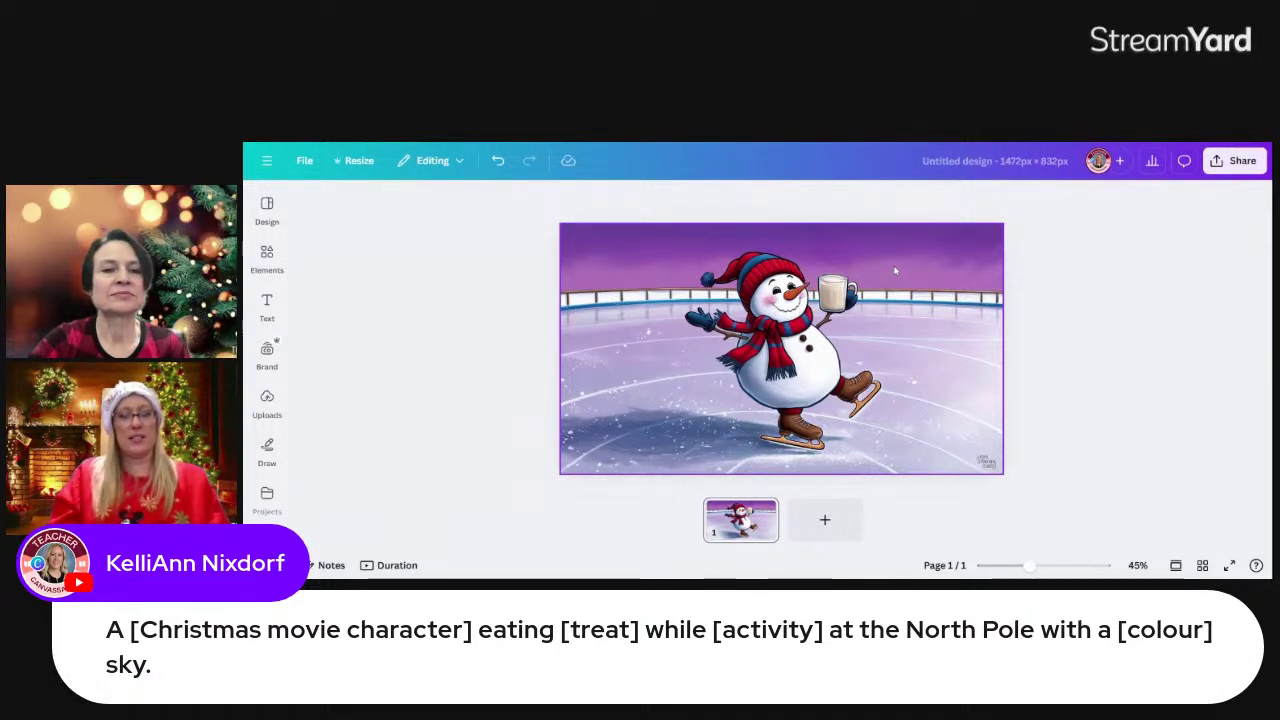
- Open the Magic Grab tool for the snowman image
left_click(855, 286)
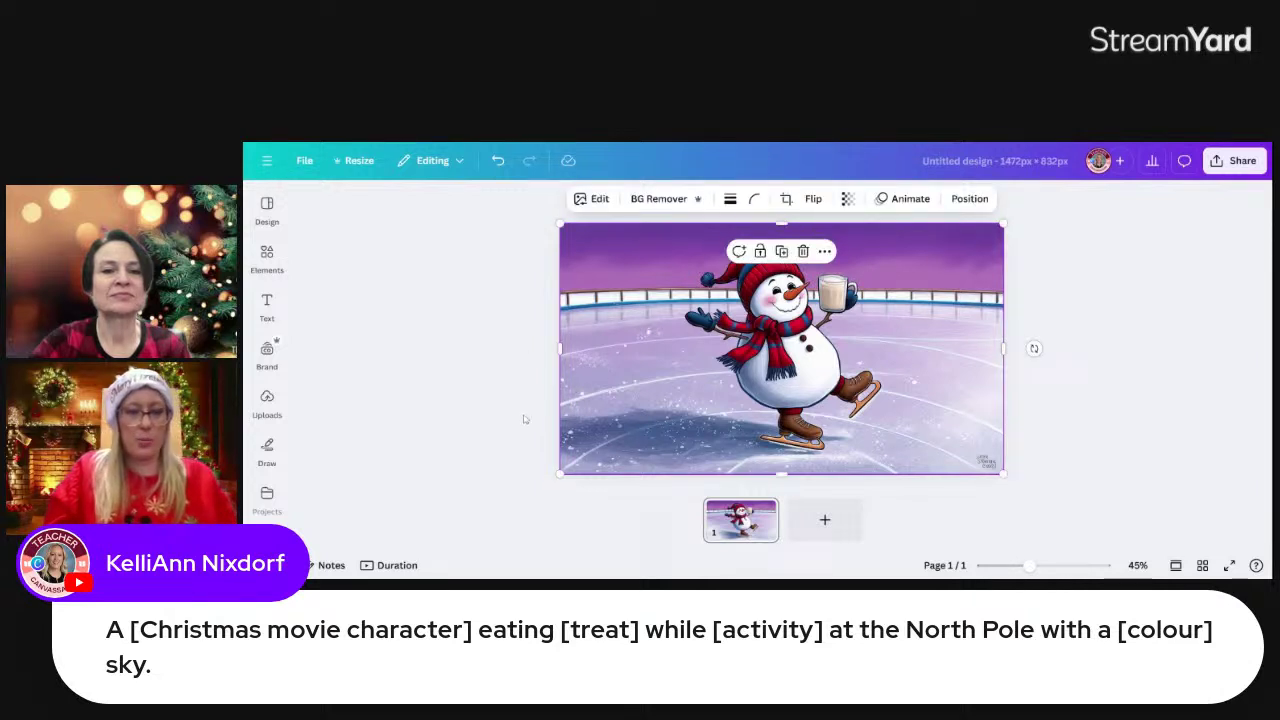
left_click(600, 200)
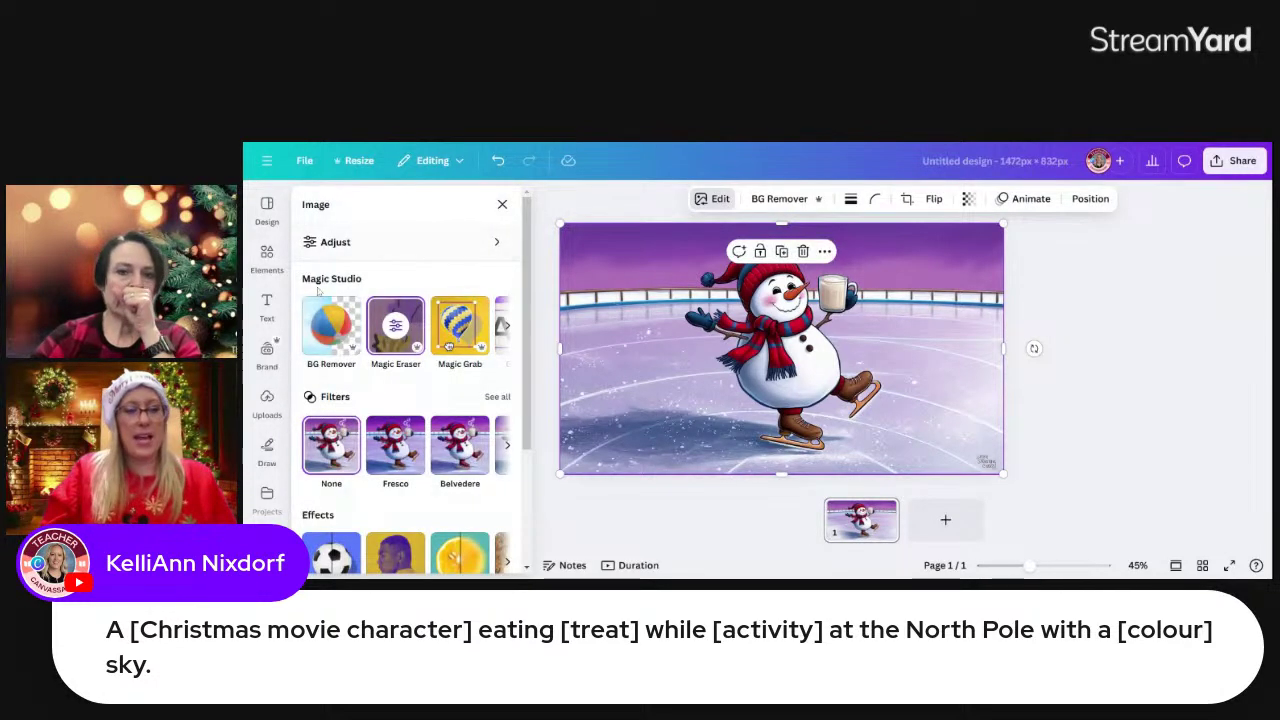
left_click(462, 339)
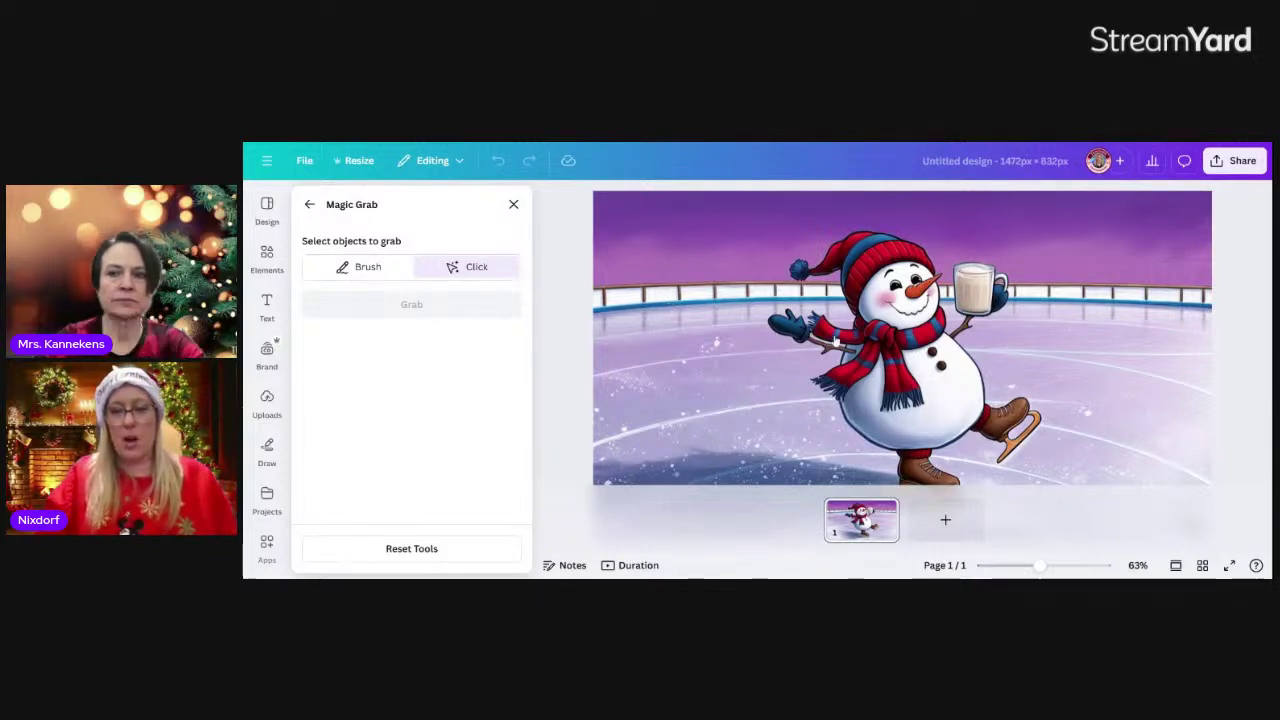
- Try to select the scarf with Click selection, and switch to Brush selection with the selected area cleared
left_click(836, 340)
left_click(870, 360)
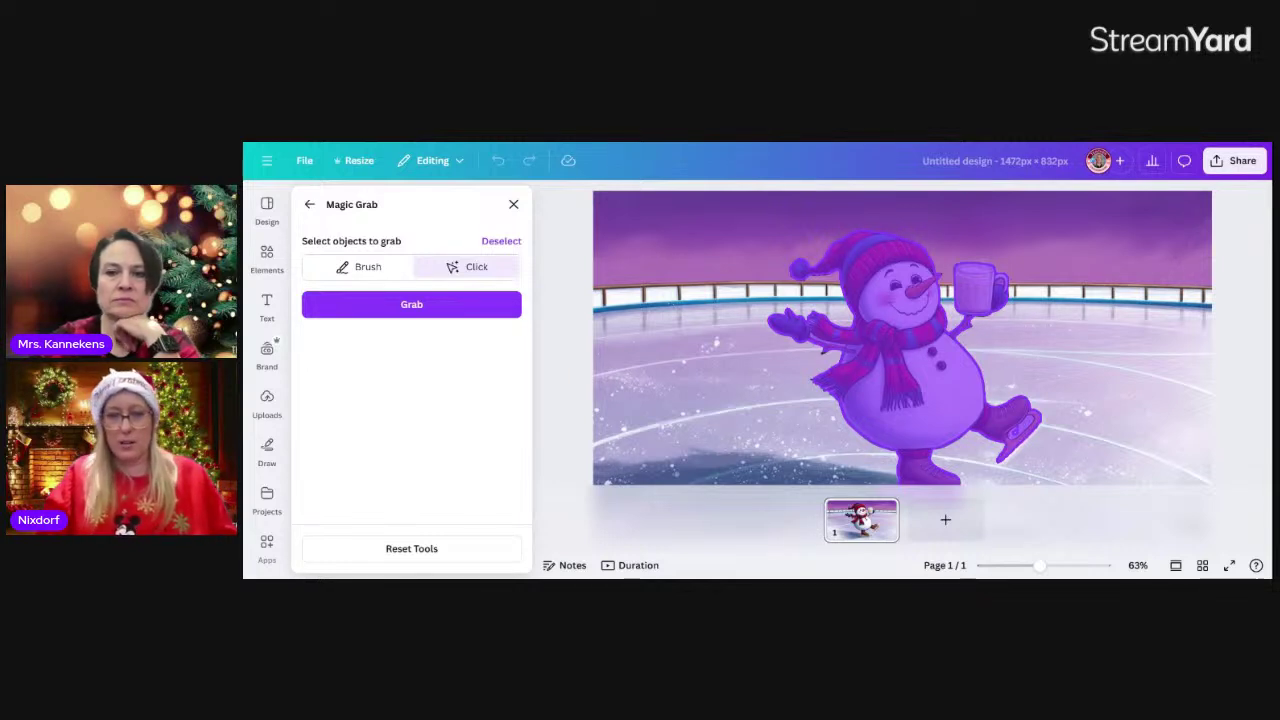
left_click(368, 268)
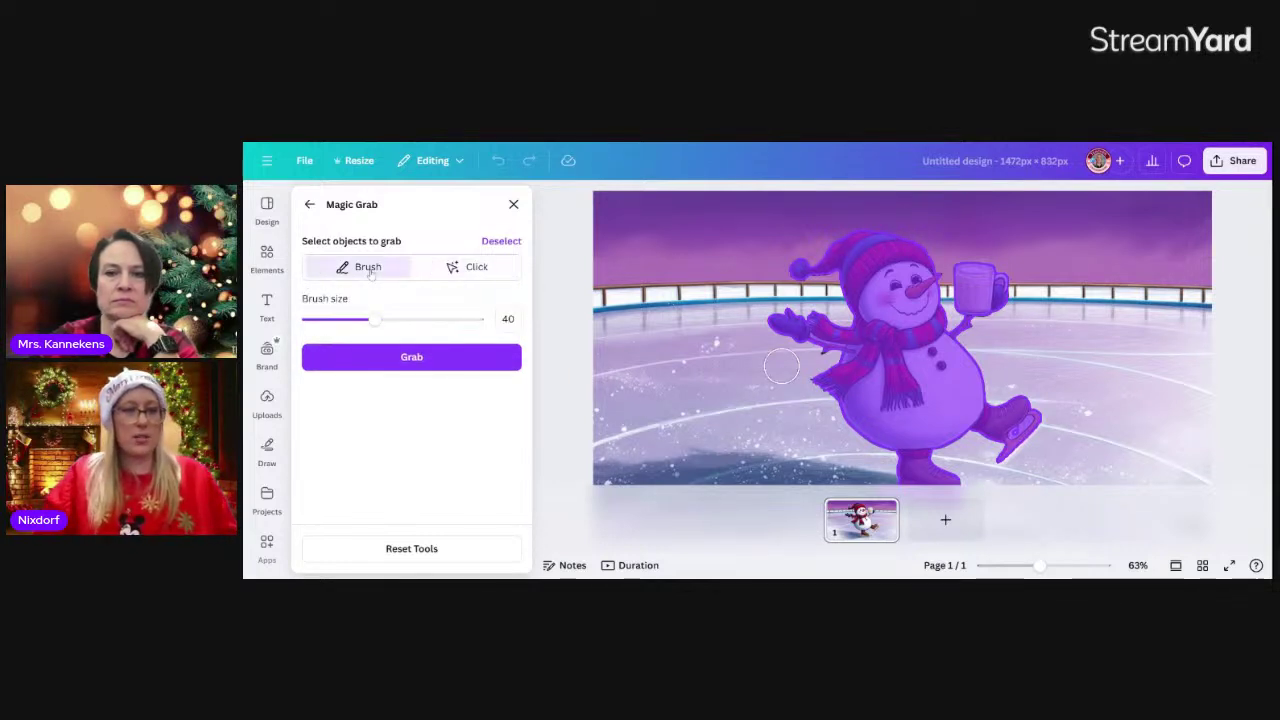
left_click(503, 242)
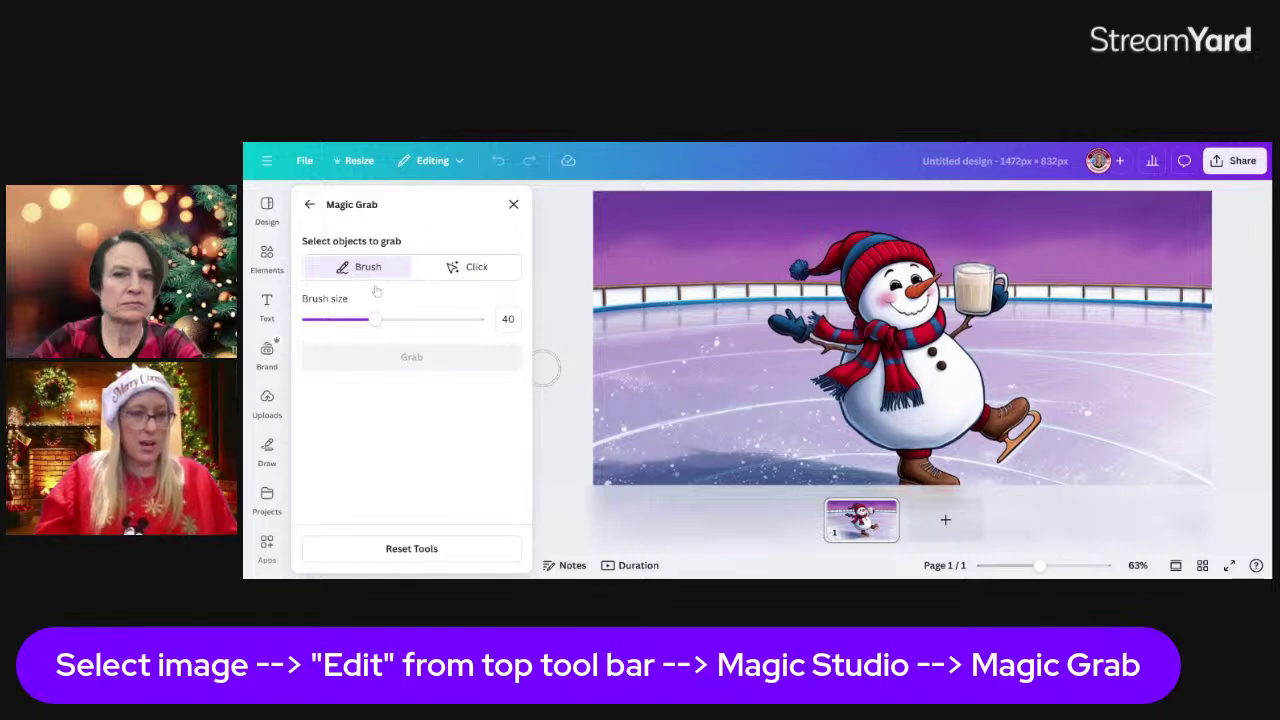
- Set the brush size to 26 and grab the scarf end over the snowman's outstretched arm with Magic Grab
mouse_move(375, 320)
left_mouse_down()
mouse_move(343, 320)
mouse_move(482, 328)
mouse_move(508, 345)
mouse_move(362, 337)
left_mouse_up()
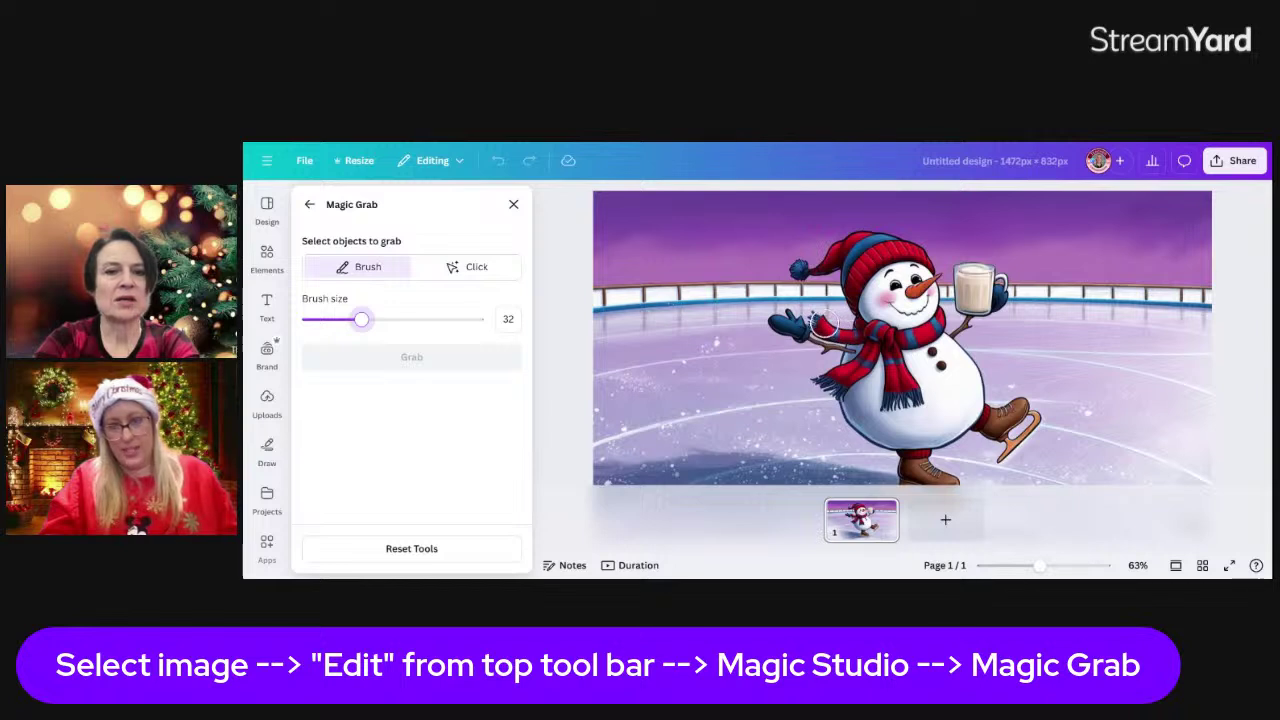
left_click(351, 320)
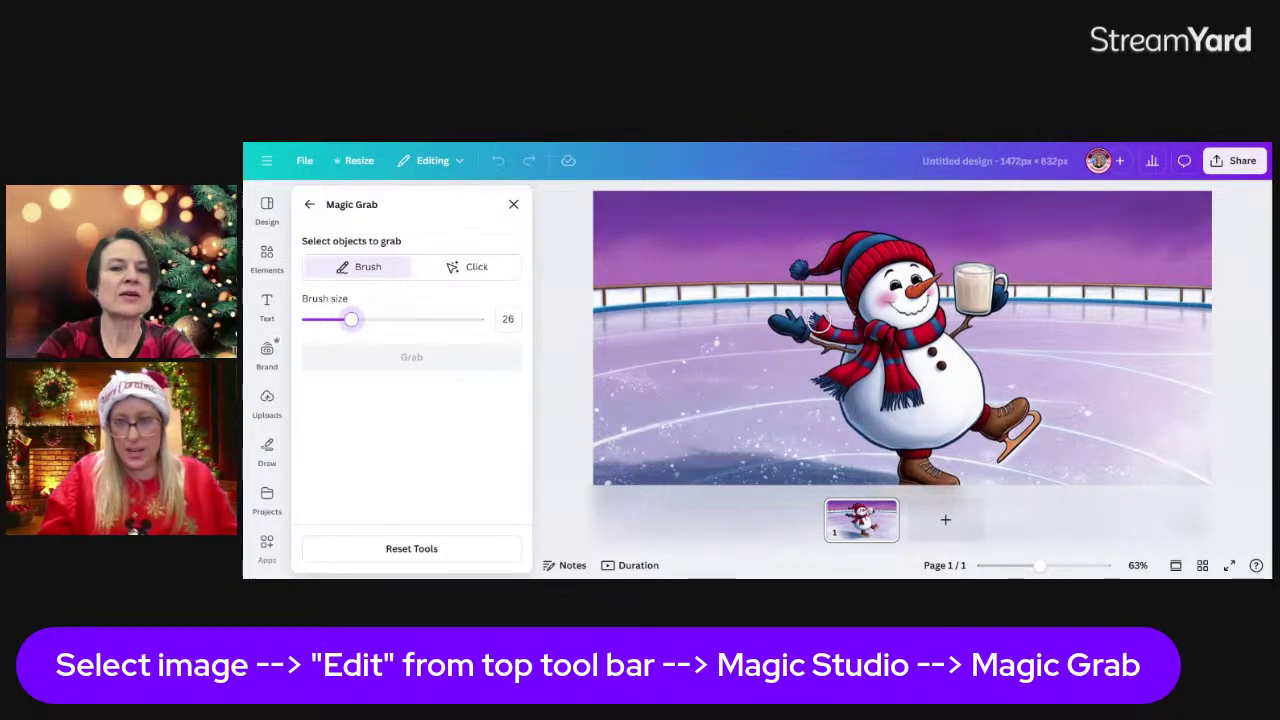
left_click(818, 320)
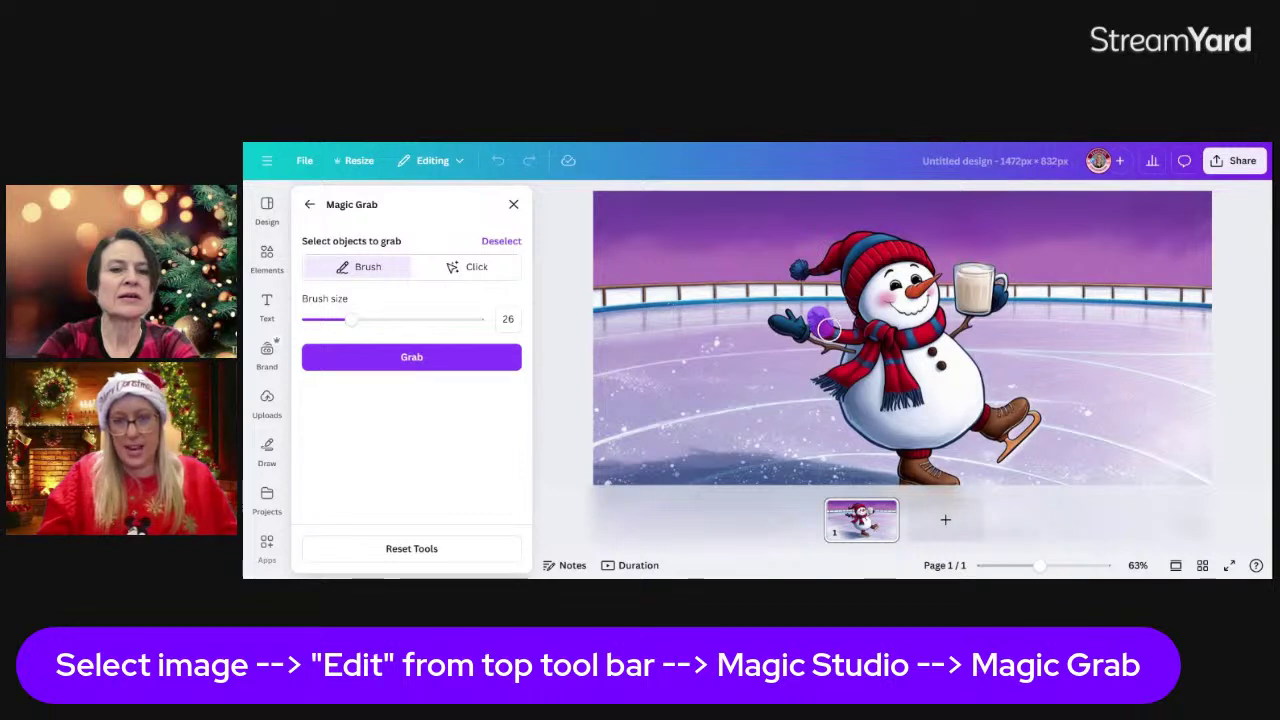
left_click_drag(829, 329, 851, 336)
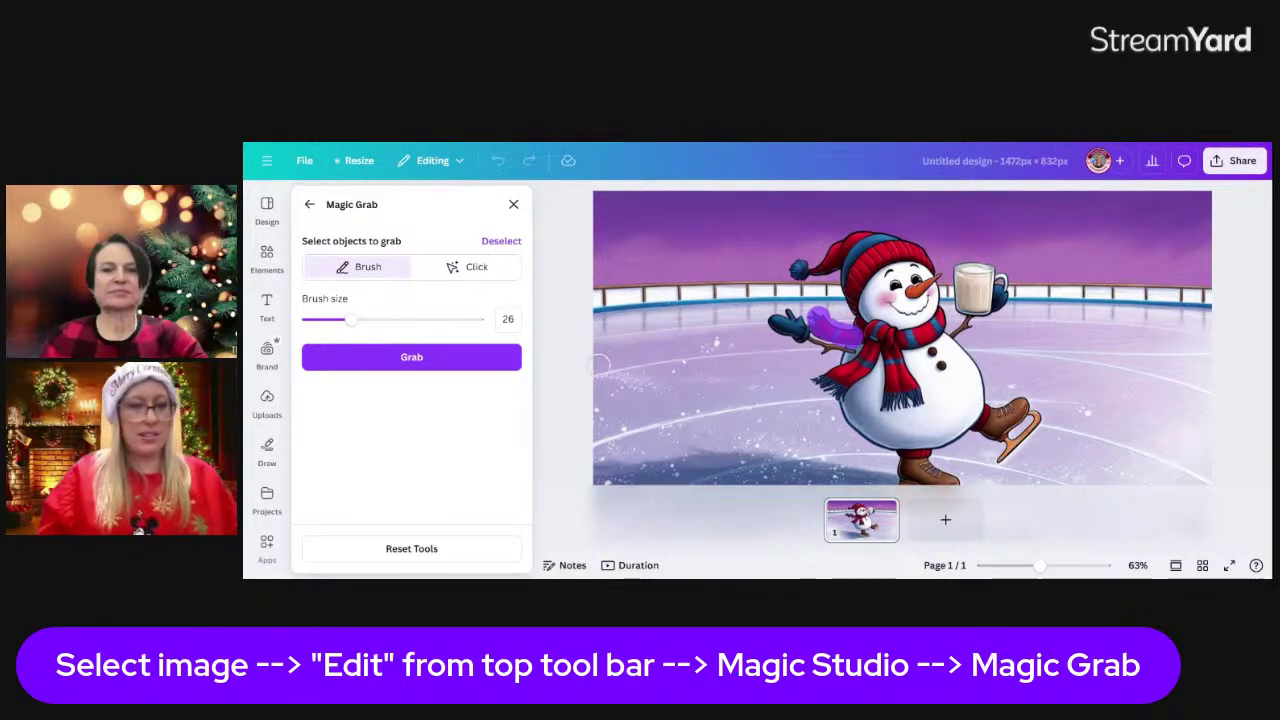
left_click(417, 362)
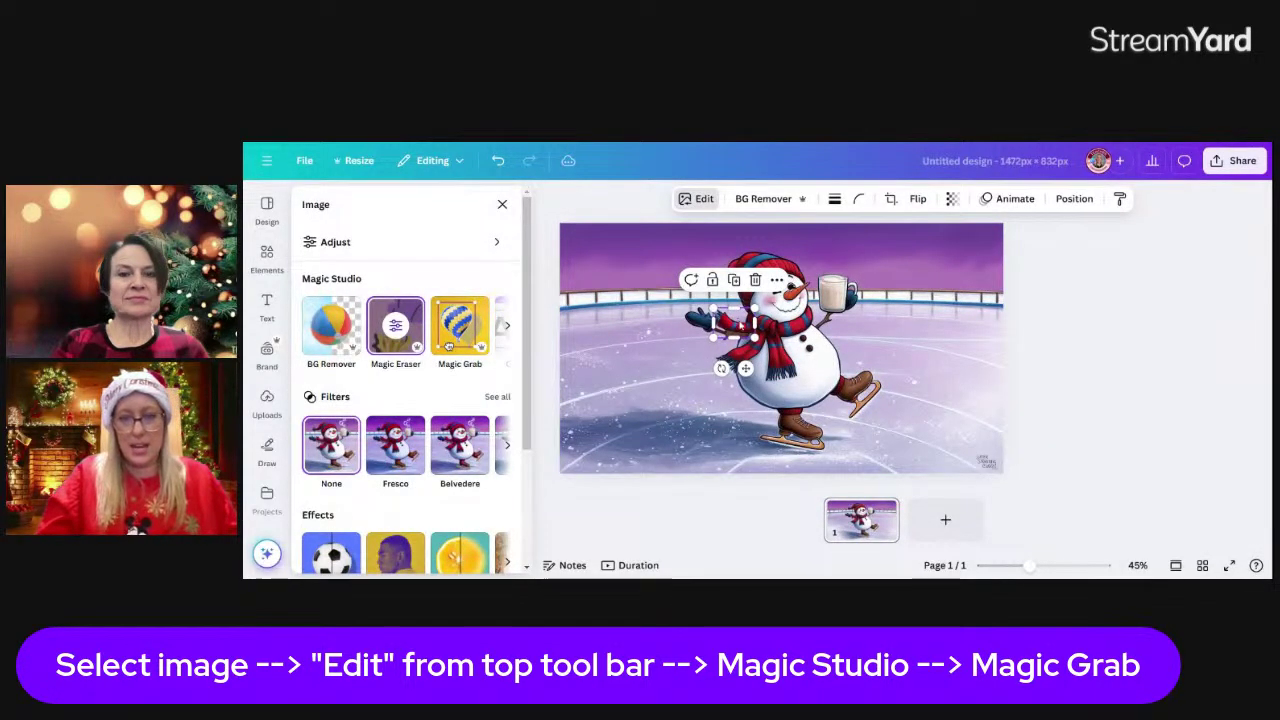
- Move the grabbed scarf end off the page, inspect the arm beneath it up close, and undo the move
left_click_drag(755, 323, 1115, 315)
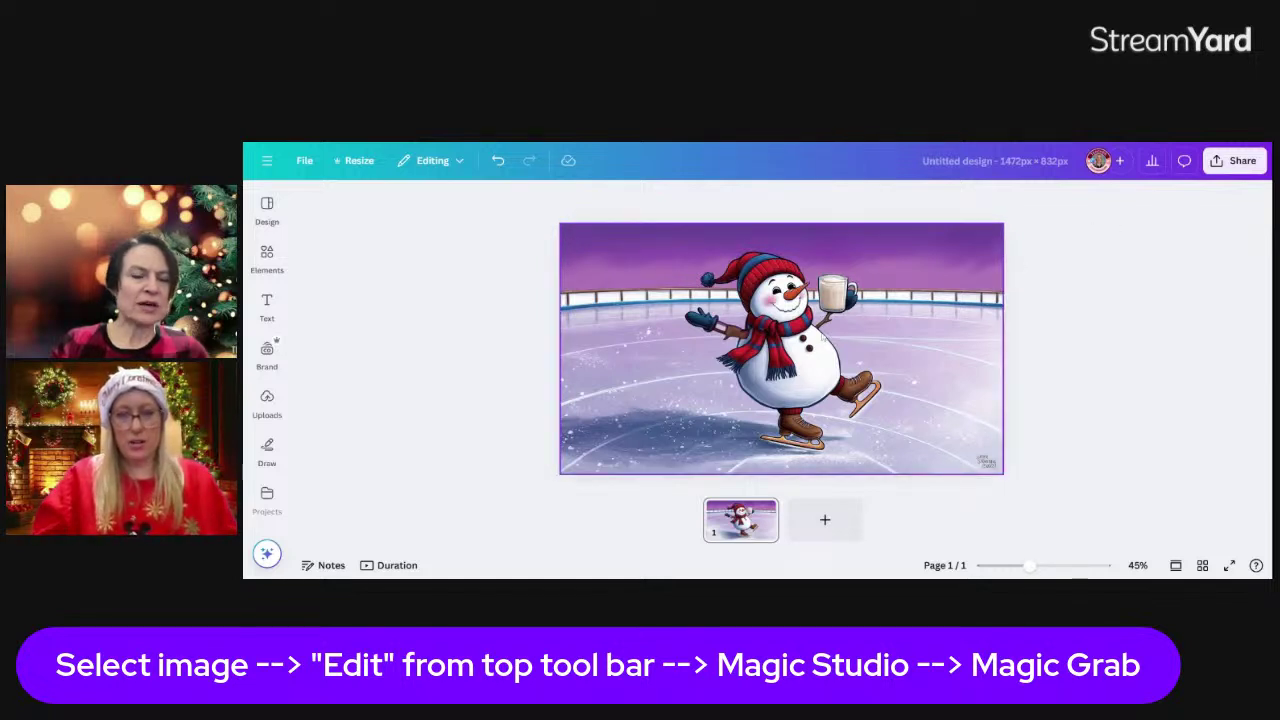
left_click_drag(1030, 566, 1075, 566)
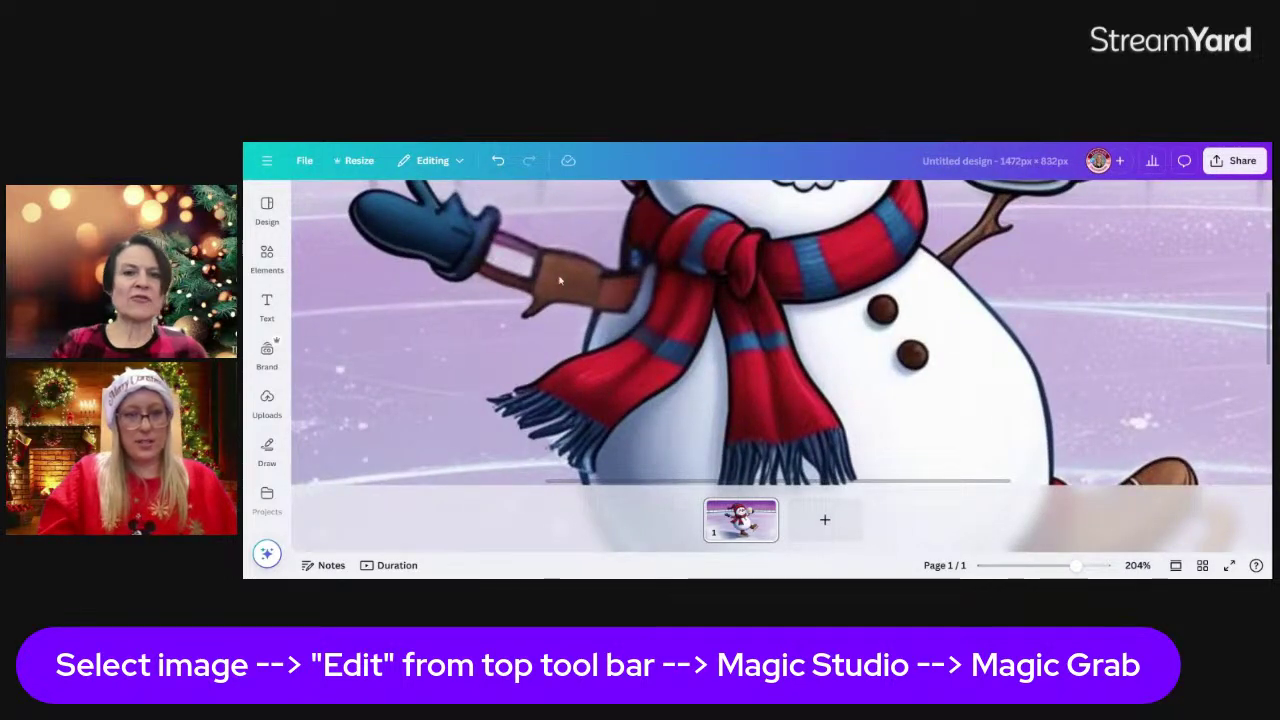
left_click(499, 161)
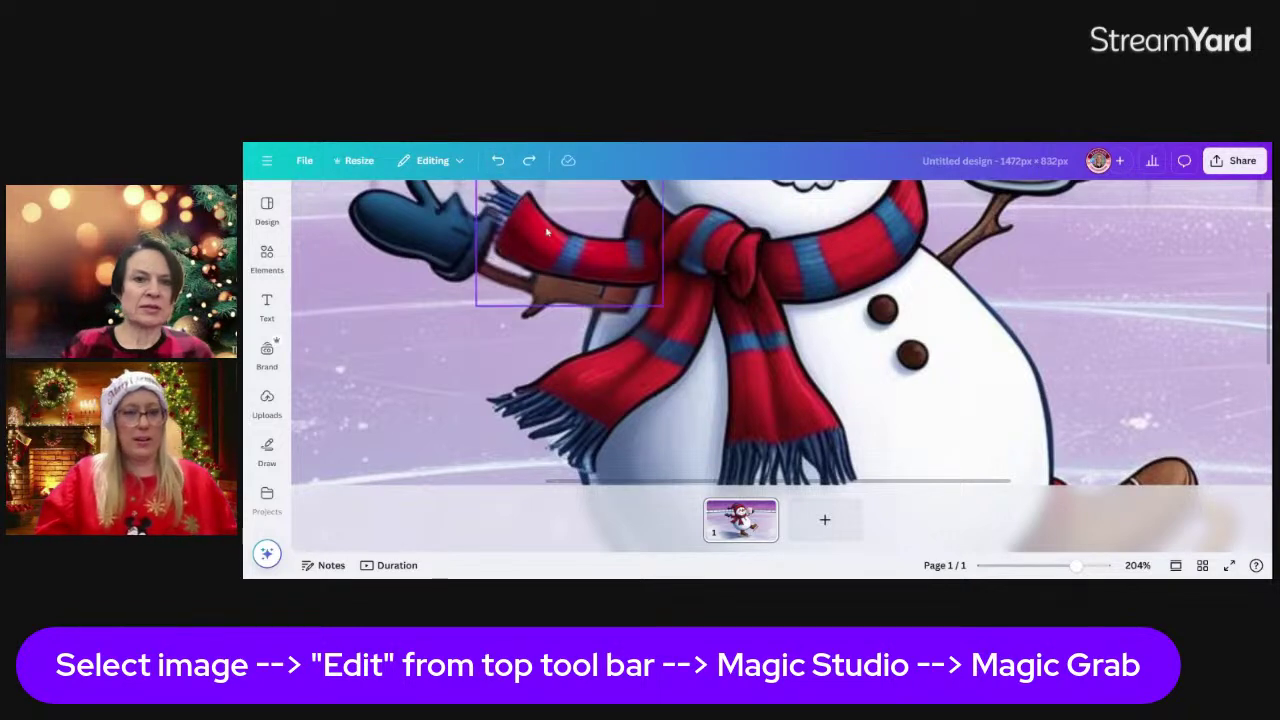
- Shift the grabbed scarf end slightly toward the mitten, and undo both the shift and the Magic Grab
mouse_move(548, 234)
left_mouse_down()
mouse_move(537, 248)
mouse_move(533, 235)
left_mouse_up()
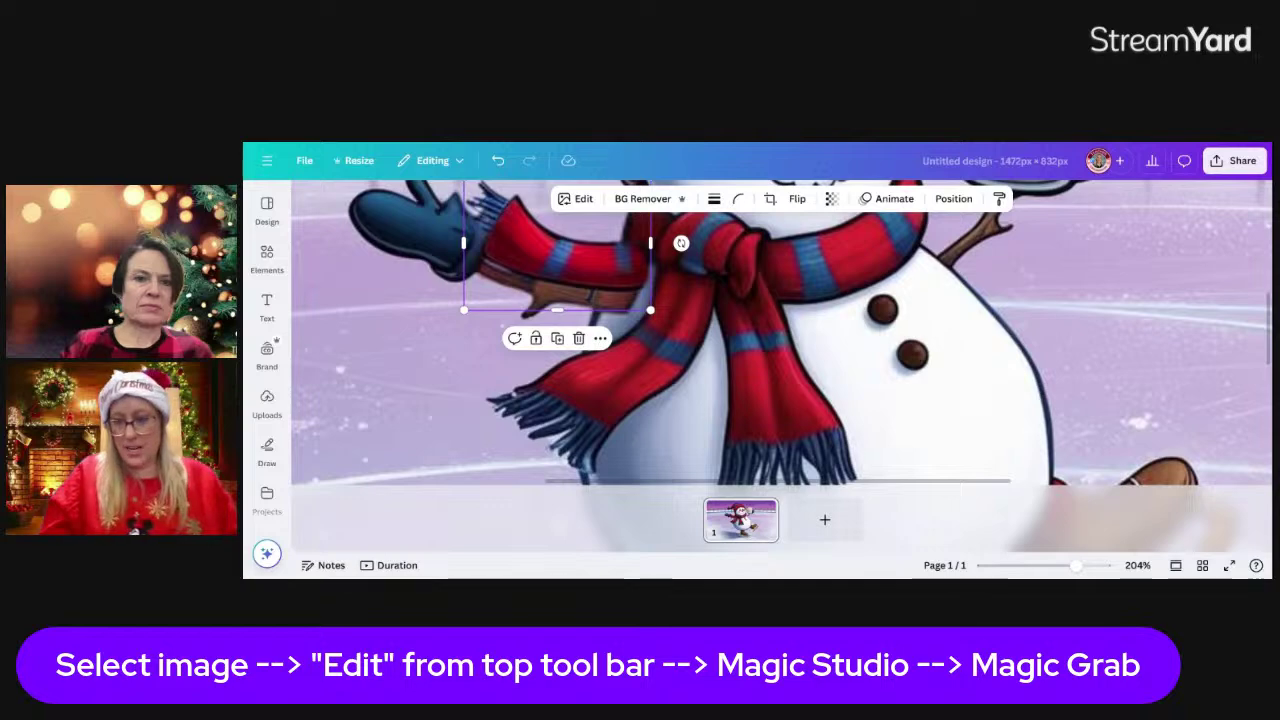
left_click_drag(1075, 565, 1042, 566)
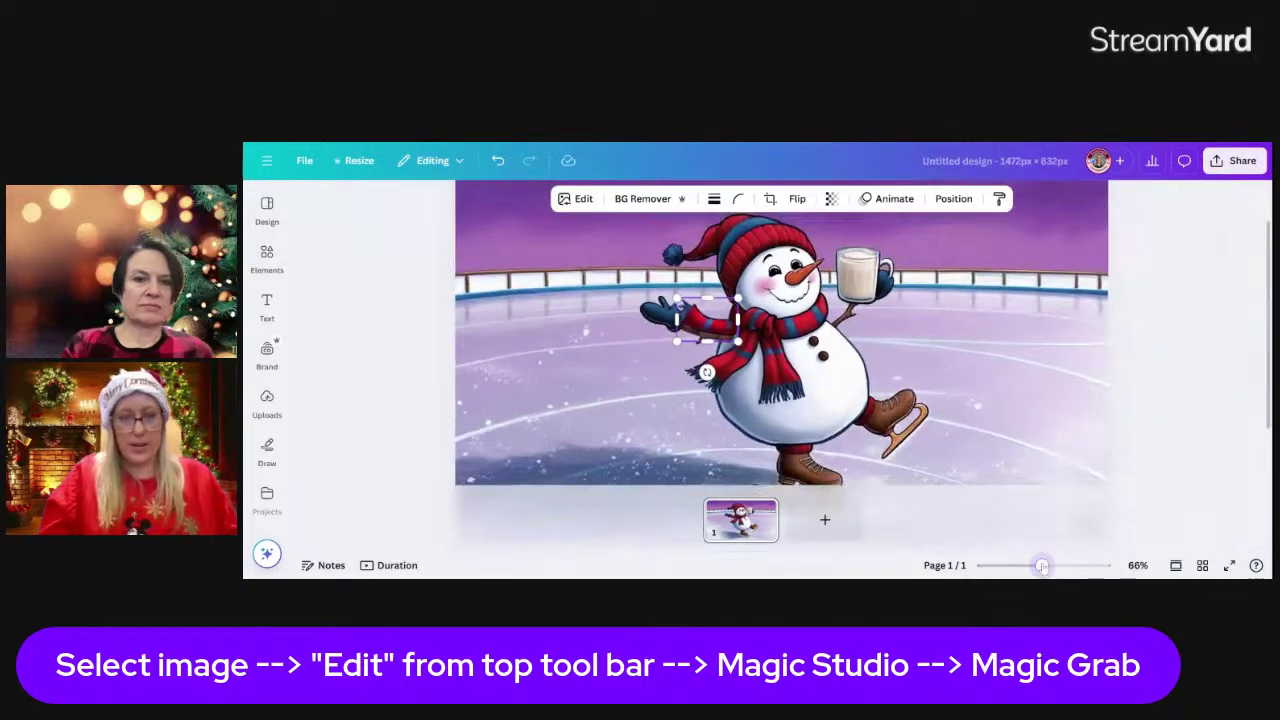
left_click(496, 161)
left_click(497, 161)
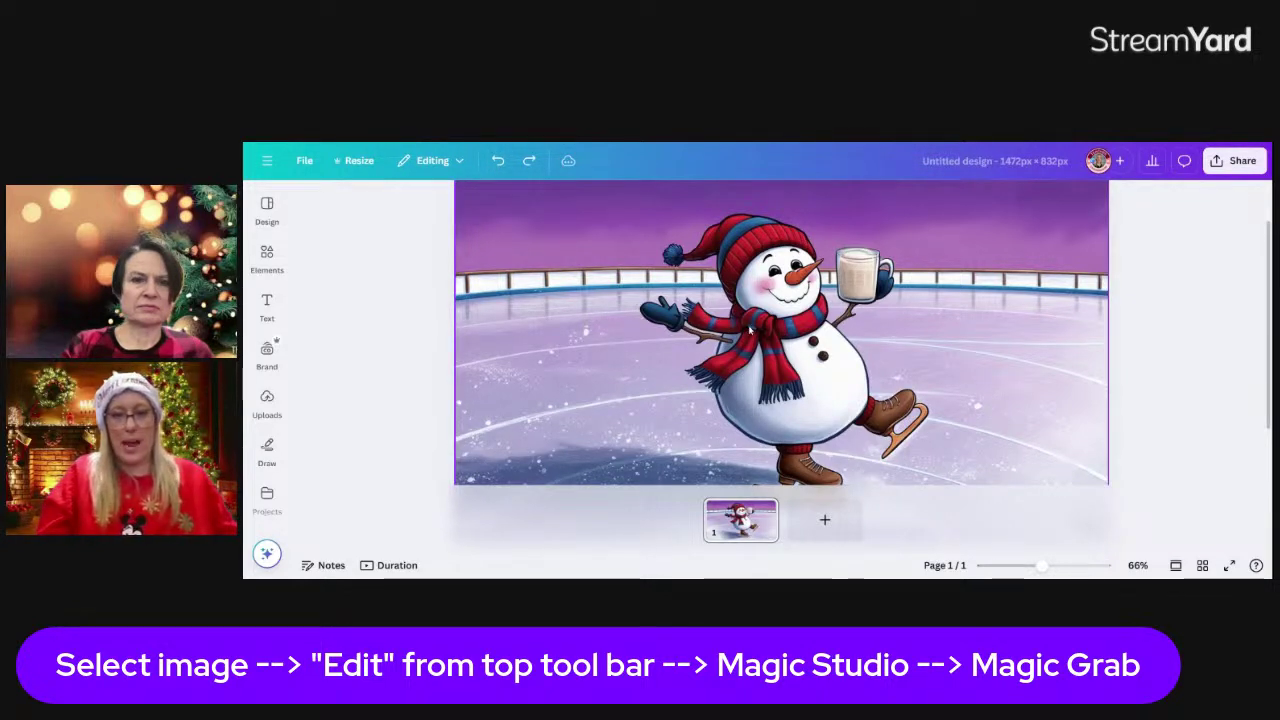
- Try to erase the scarf end over the outstretched arm using Magic Eraser with a size 20 brush
left_click(773, 300)
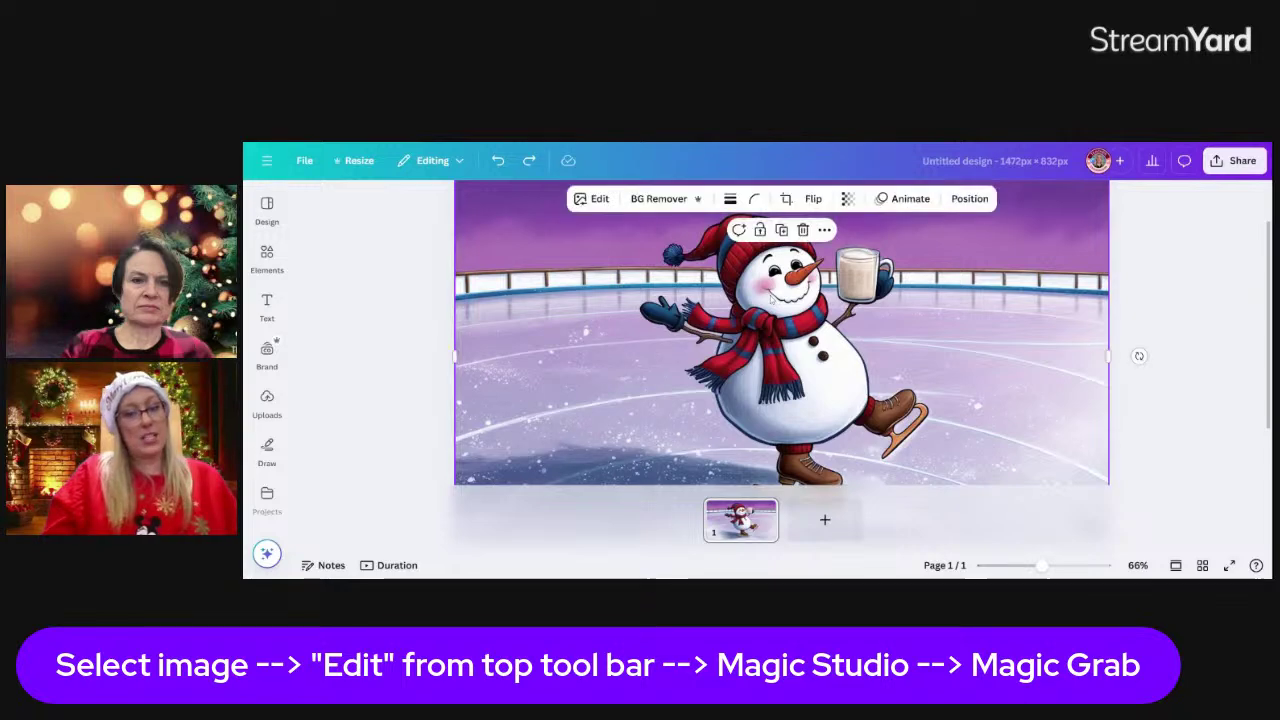
left_click(593, 198)
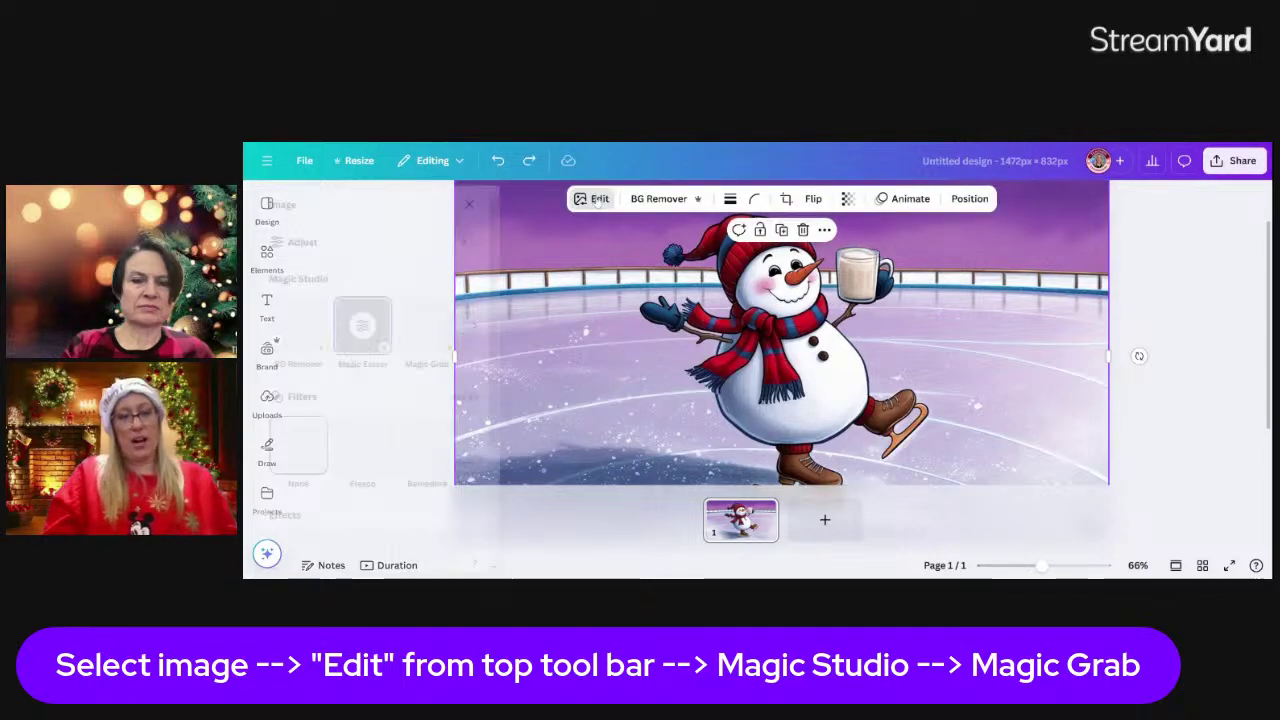
left_click(395, 325)
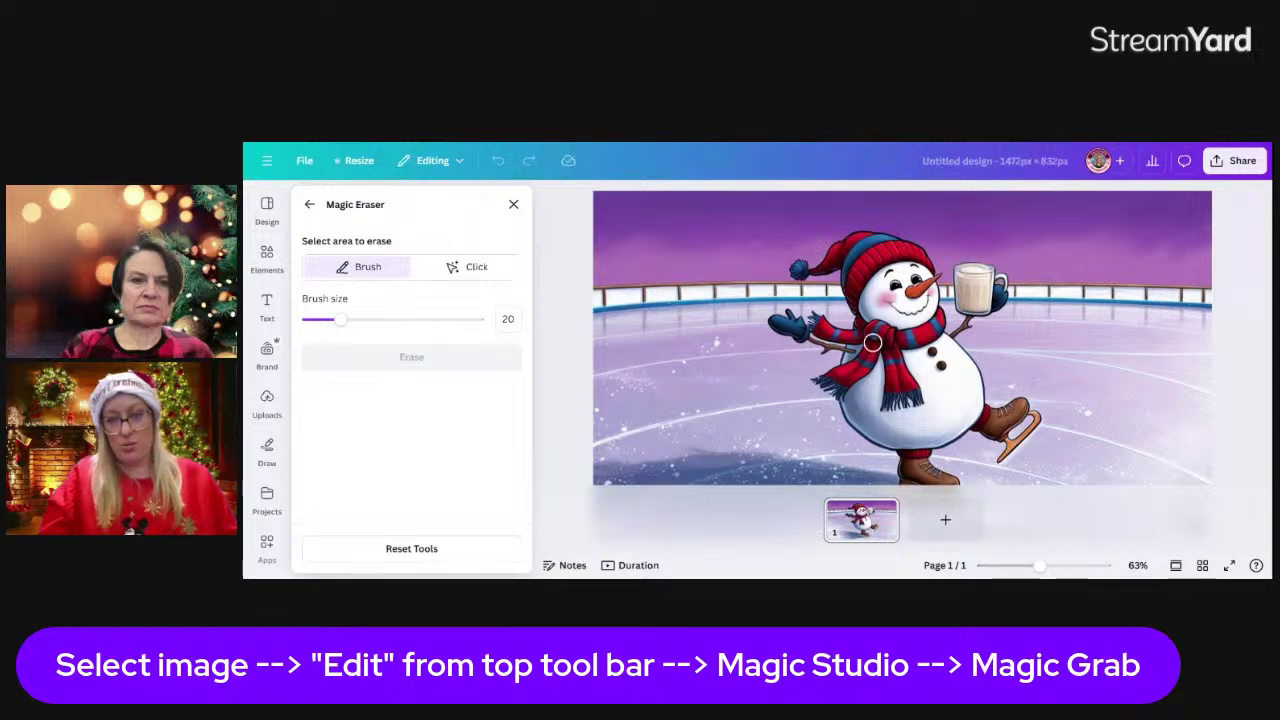
left_click(817, 318)
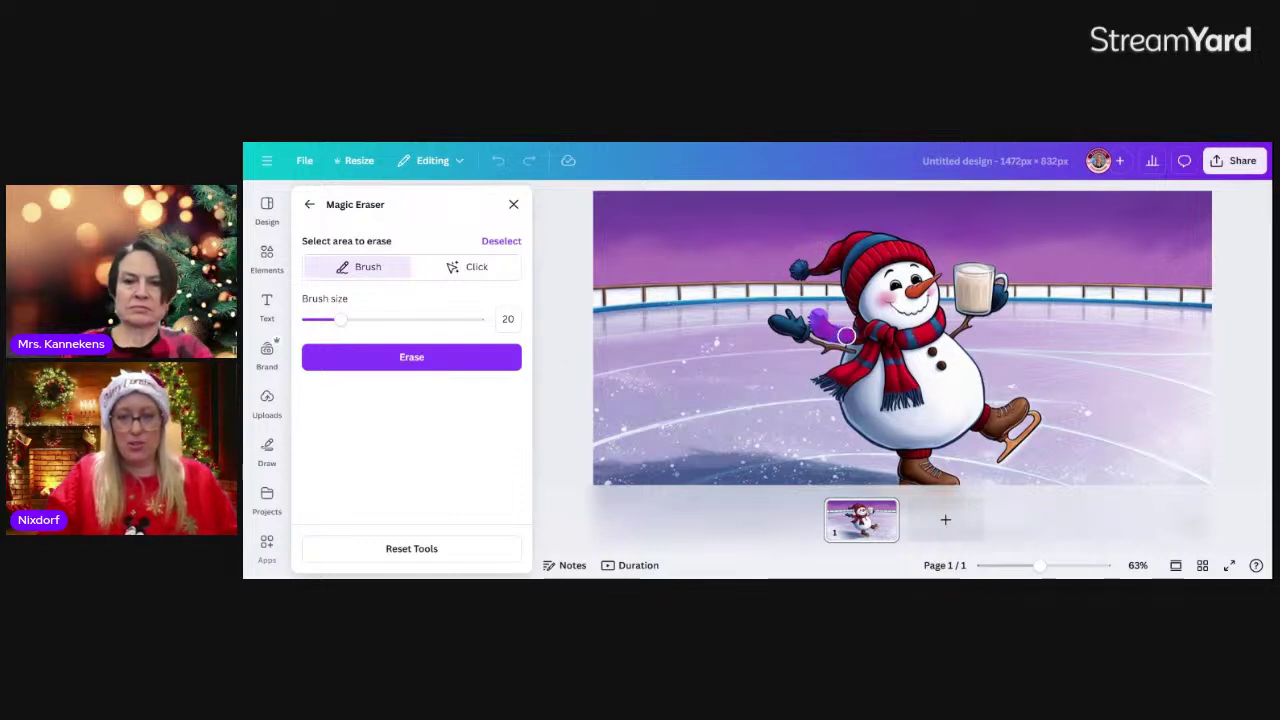
left_click_drag(846, 335, 827, 330)
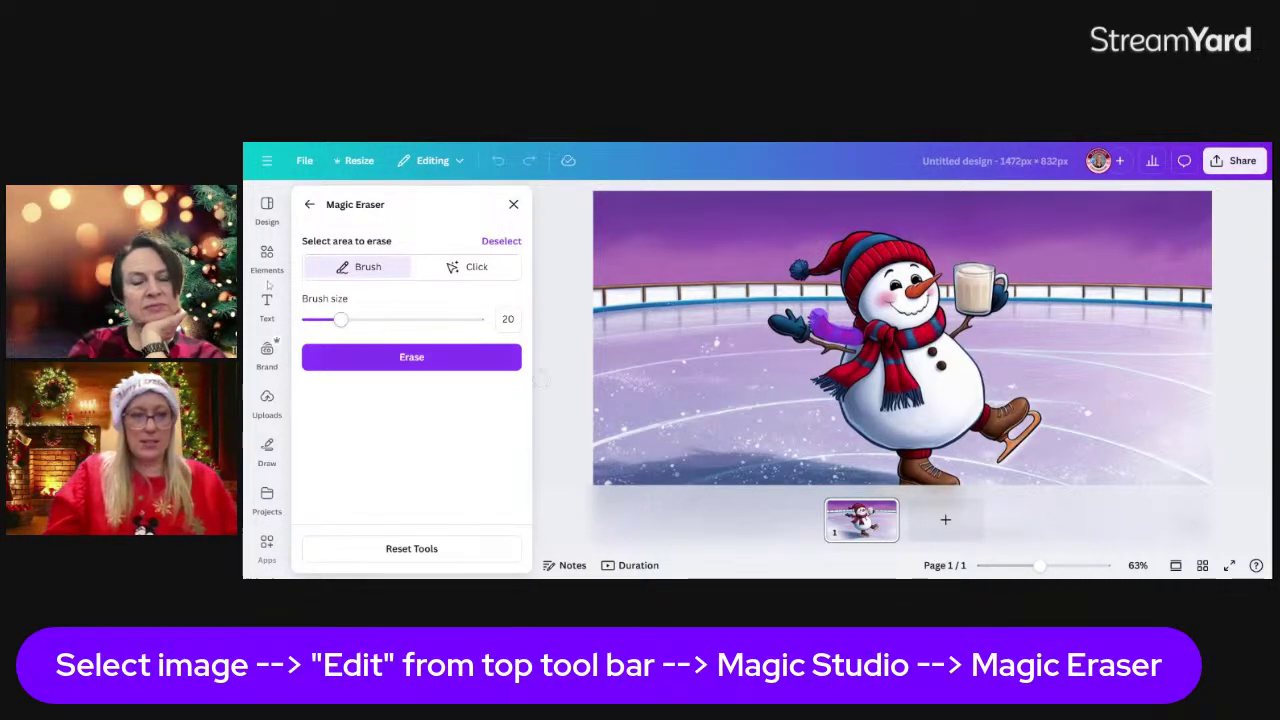
left_click(406, 364)
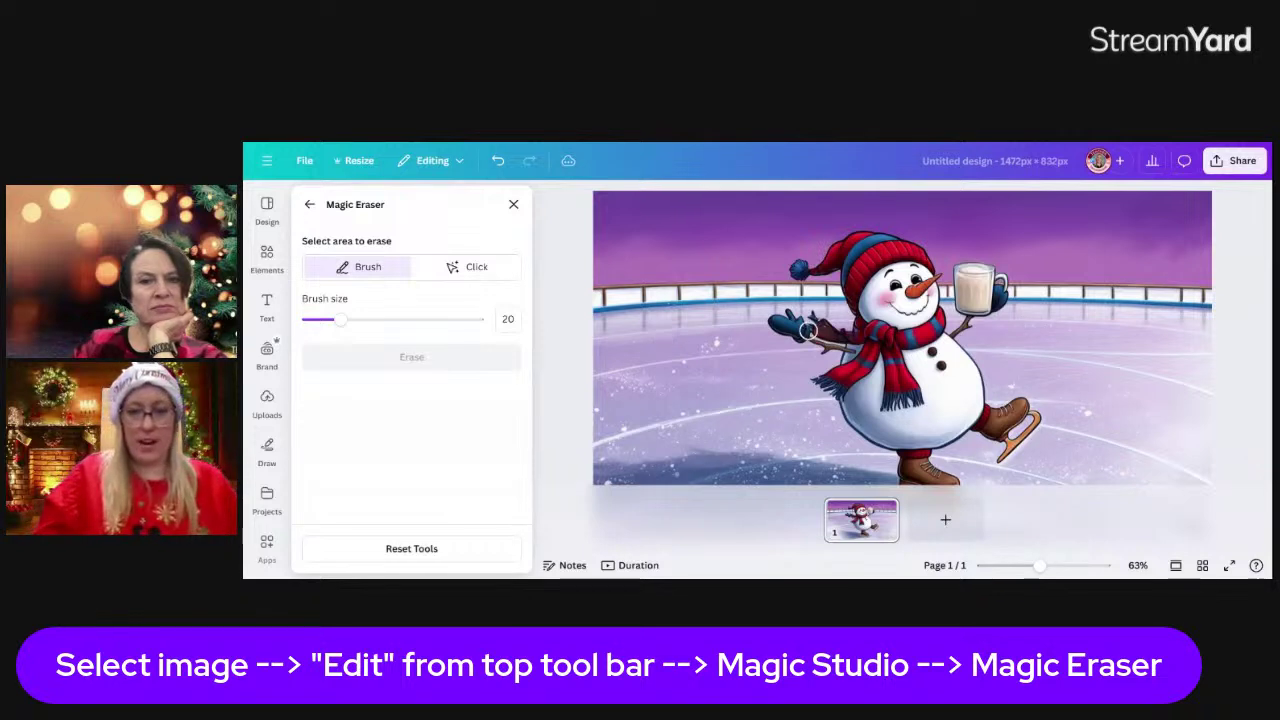
- Brush over the leftover scarf marks along the outstretched arm and erase them again
left_click_drag(817, 317, 818, 323)
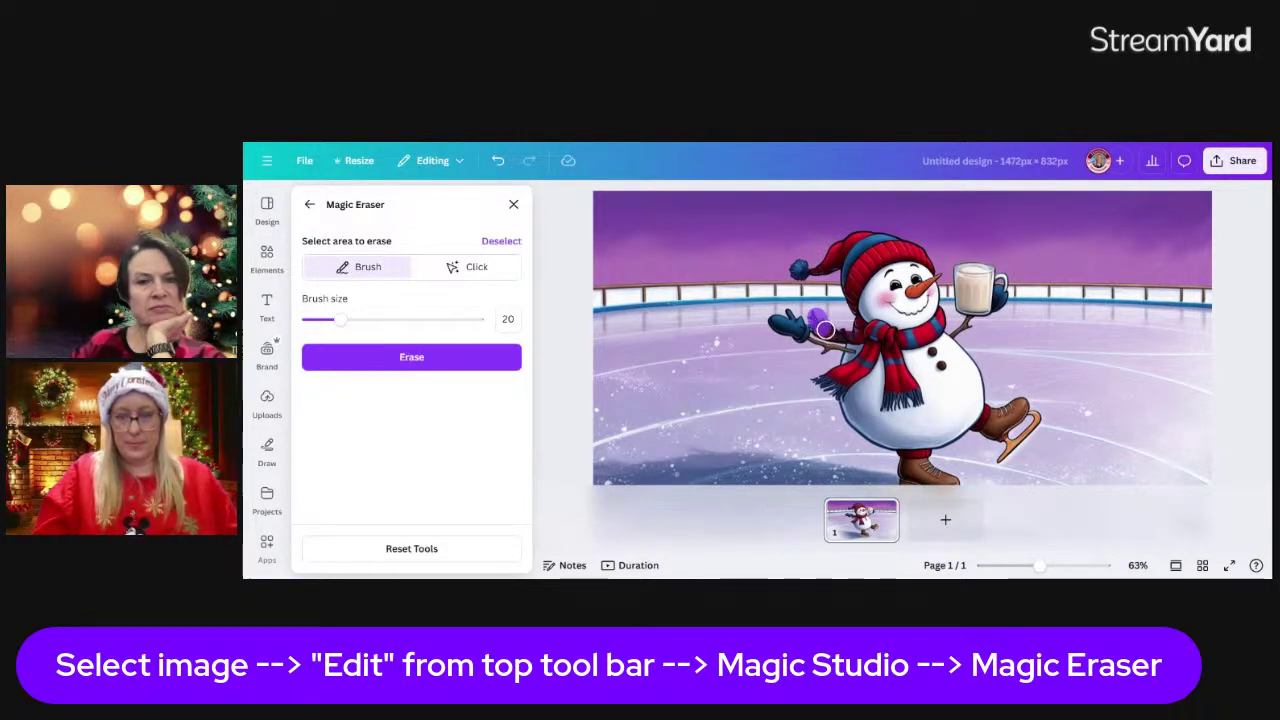
left_click_drag(822, 331, 847, 334)
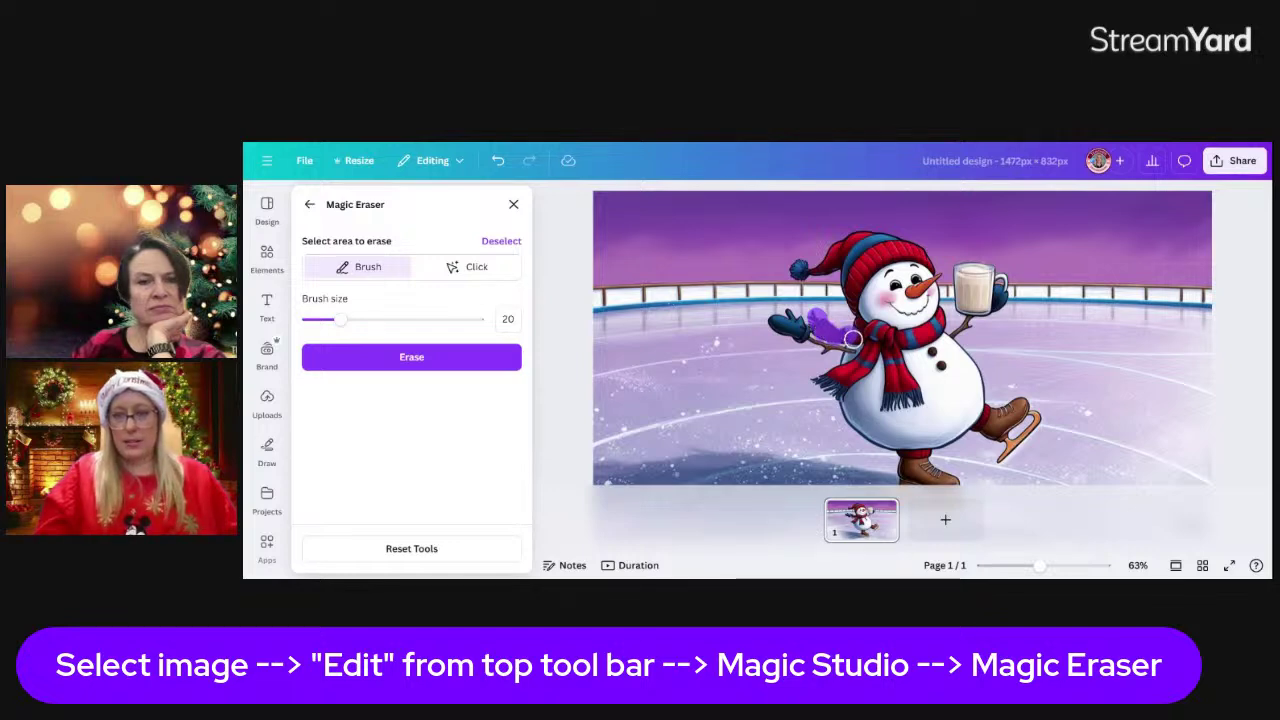
left_click(425, 356)
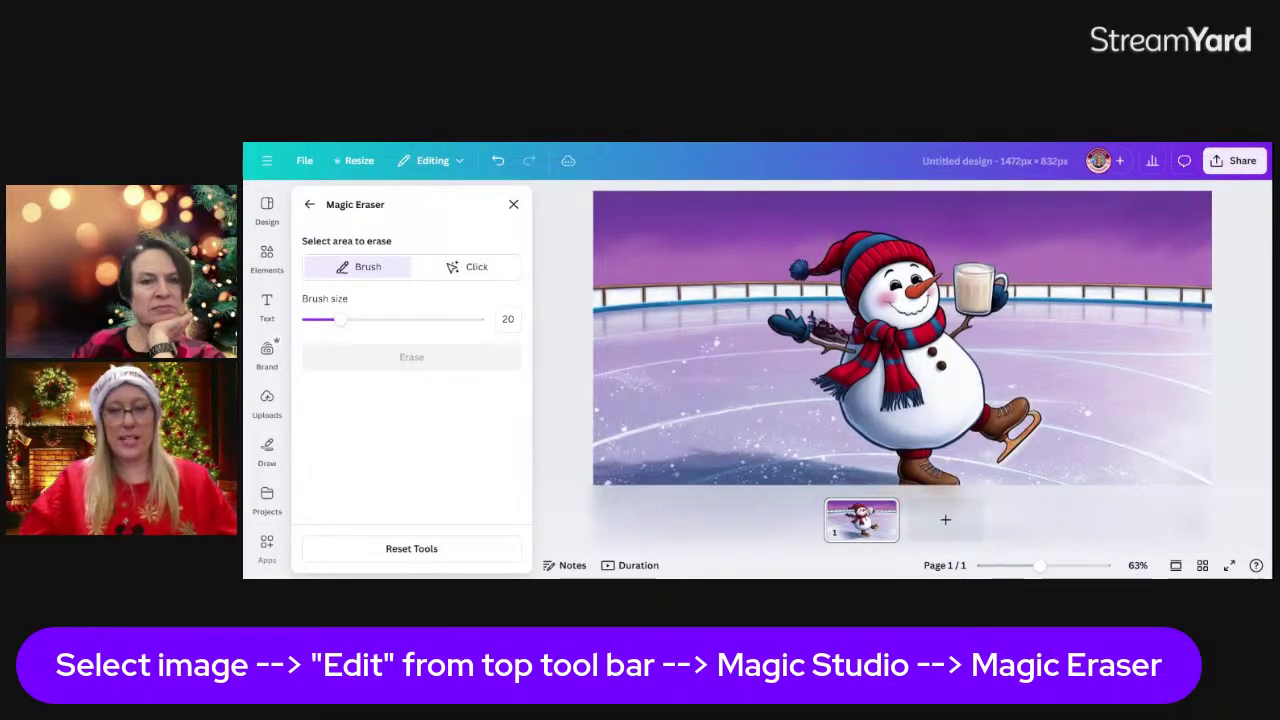
- Reset all Magic Eraser edits on the snowman image
left_click(414, 549)
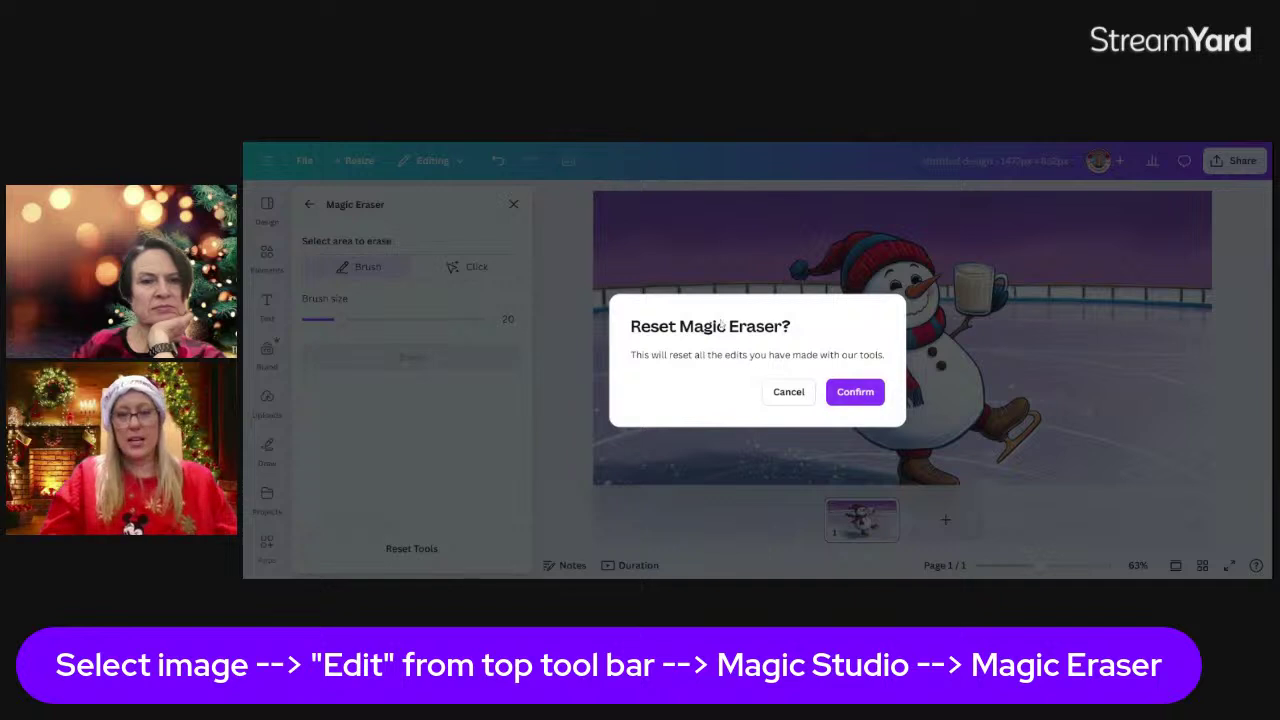
left_click(855, 392)
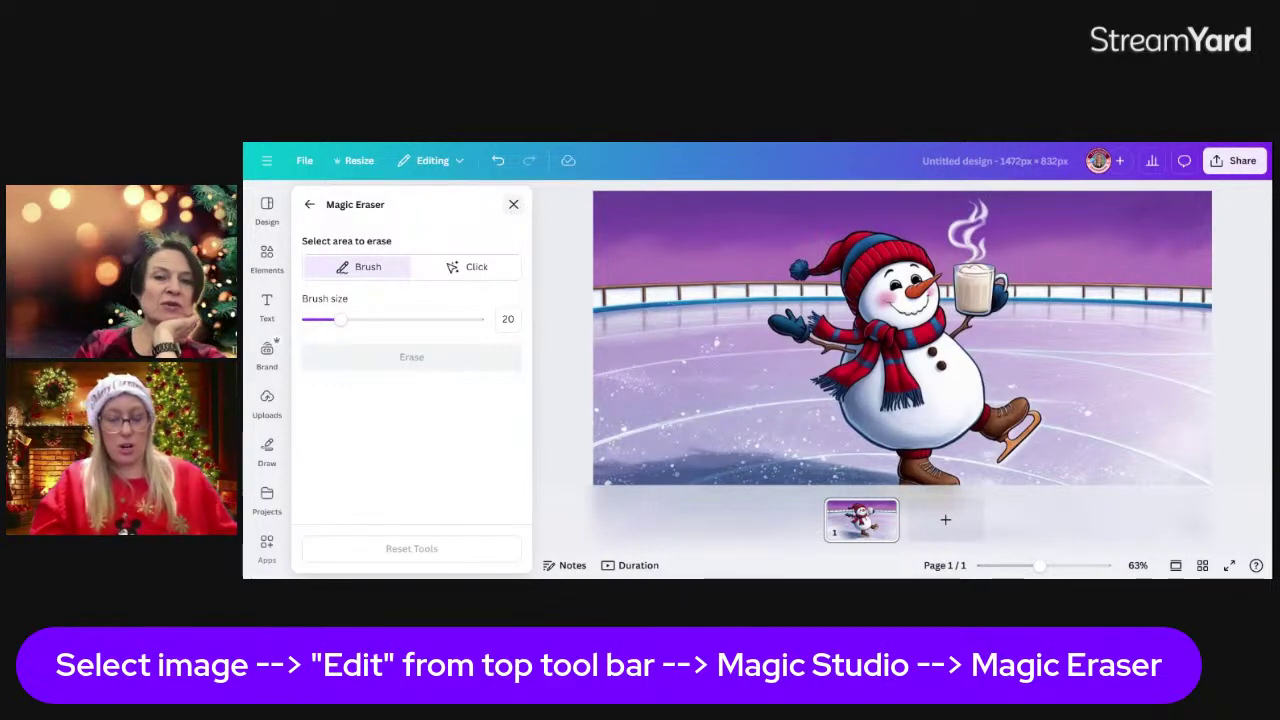
- Erase the lower scarf tail hanging beside the snowman's body with Magic Eraser, using brush size 27
left_click(869, 350)
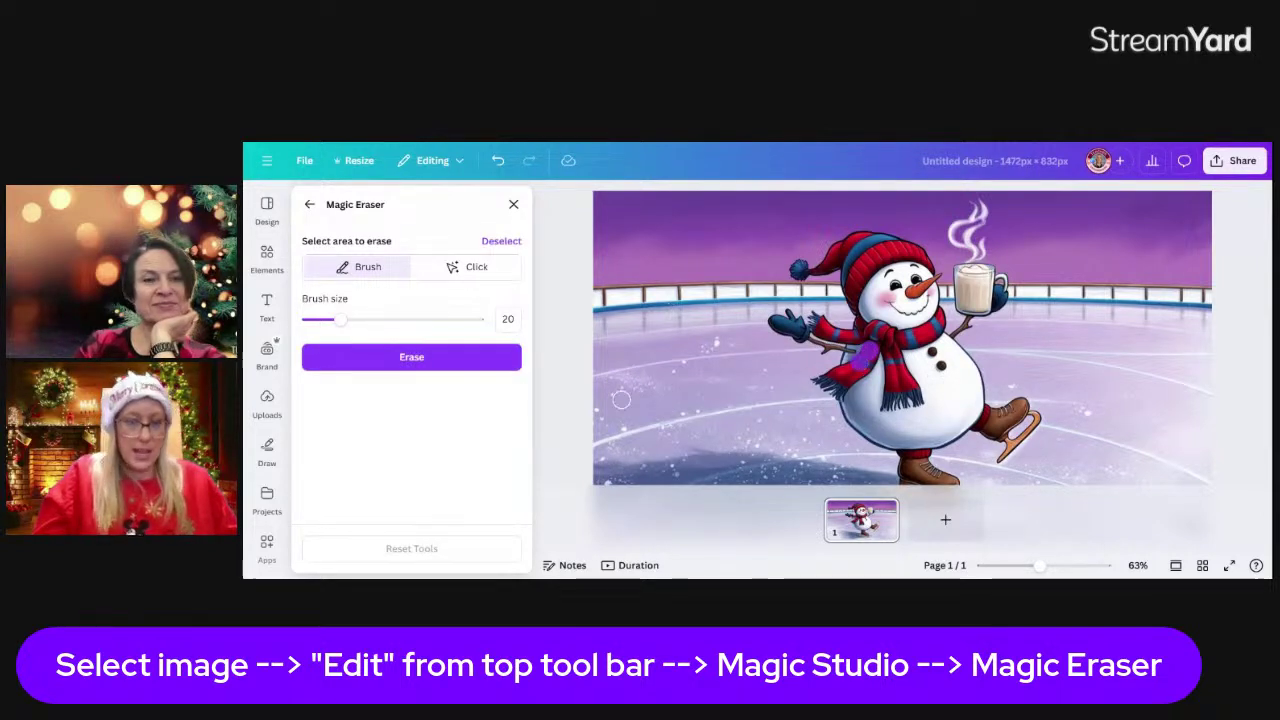
left_click_drag(341, 320, 353, 320)
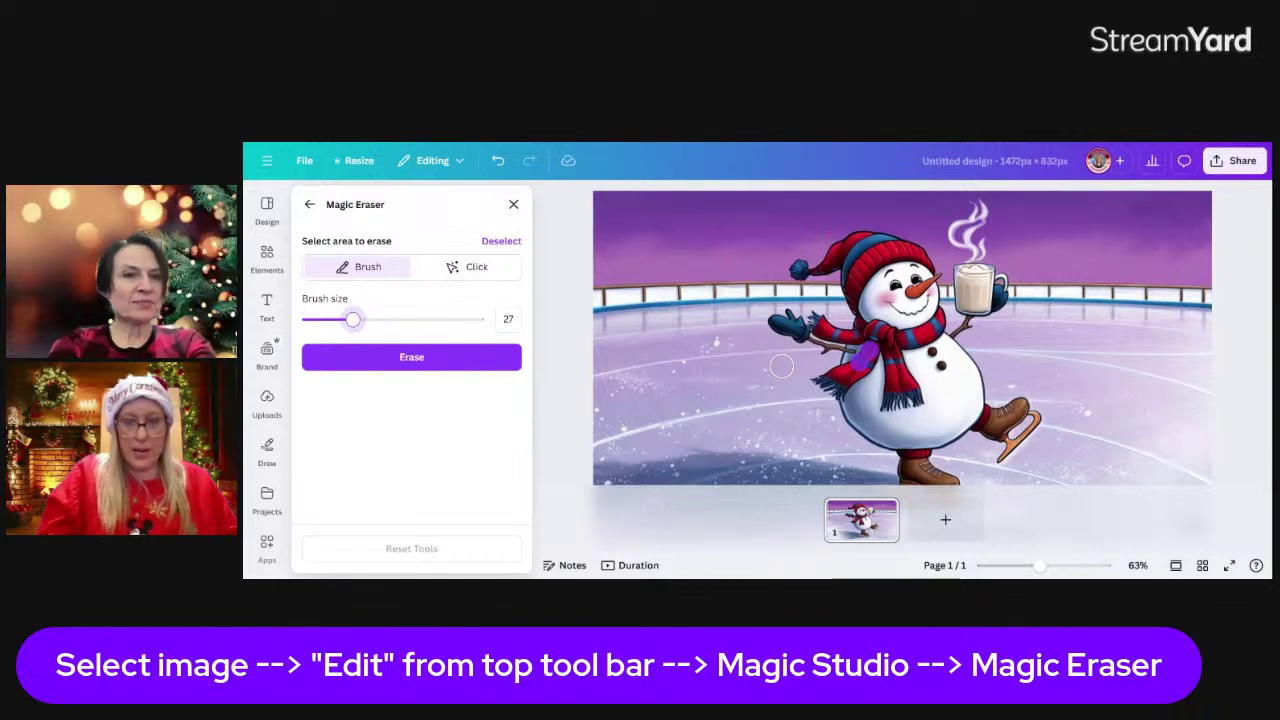
mouse_move(818, 382)
left_mouse_down()
mouse_move(874, 358)
mouse_move(836, 395)
left_mouse_up()
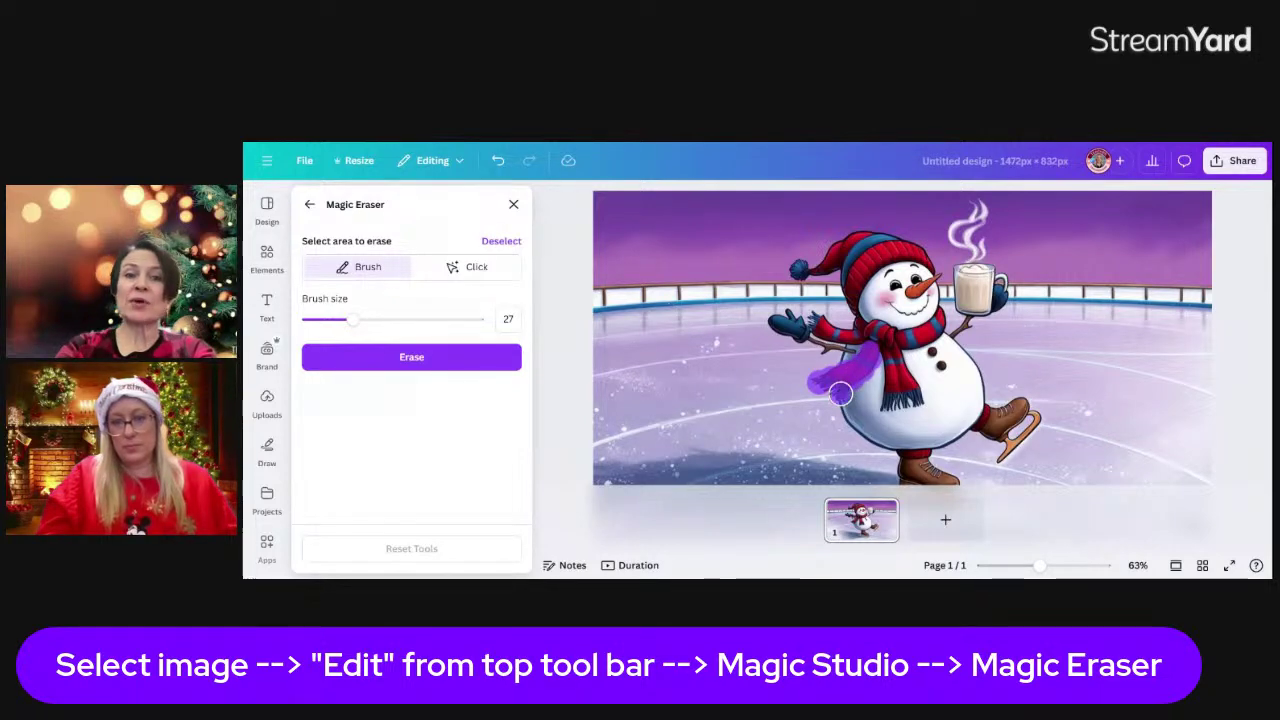
left_click(414, 357)
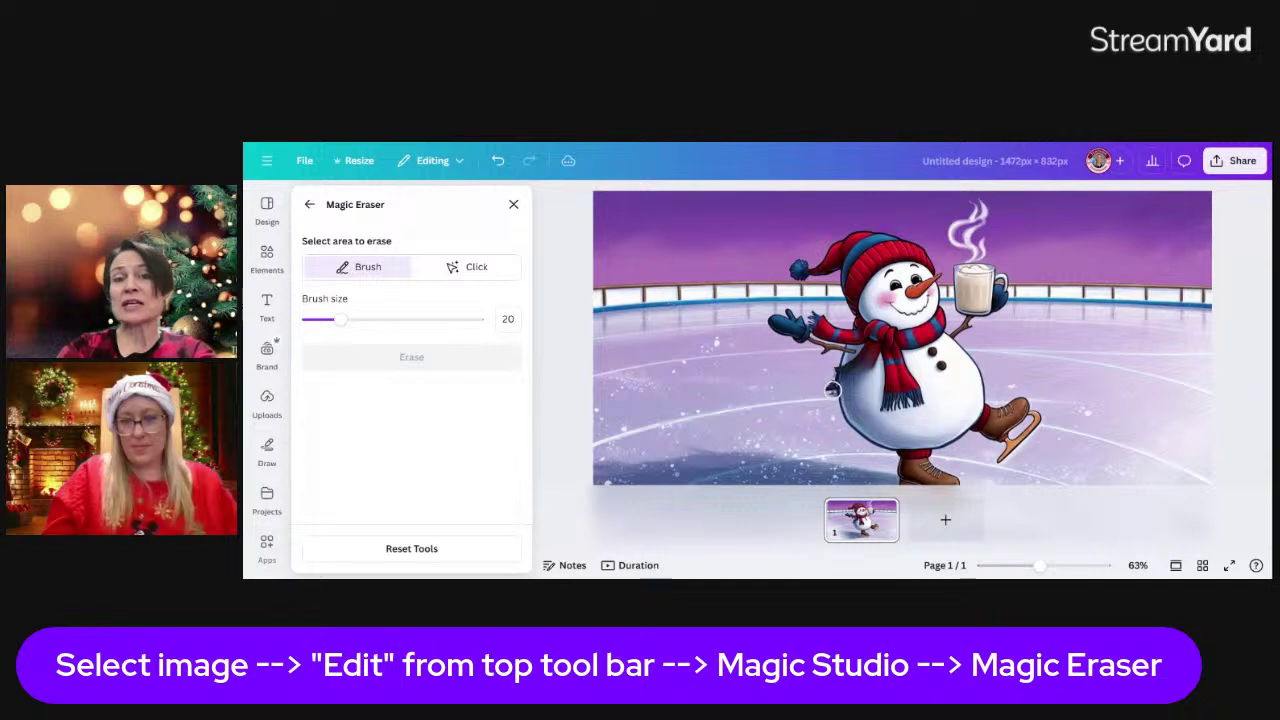
- Erase the remnants of the lower scarf tail at brush size 20, and return to the design with nothing selected
mouse_move(832, 390)
left_mouse_down()
mouse_move(872, 350)
mouse_move(840, 385)
left_mouse_up()
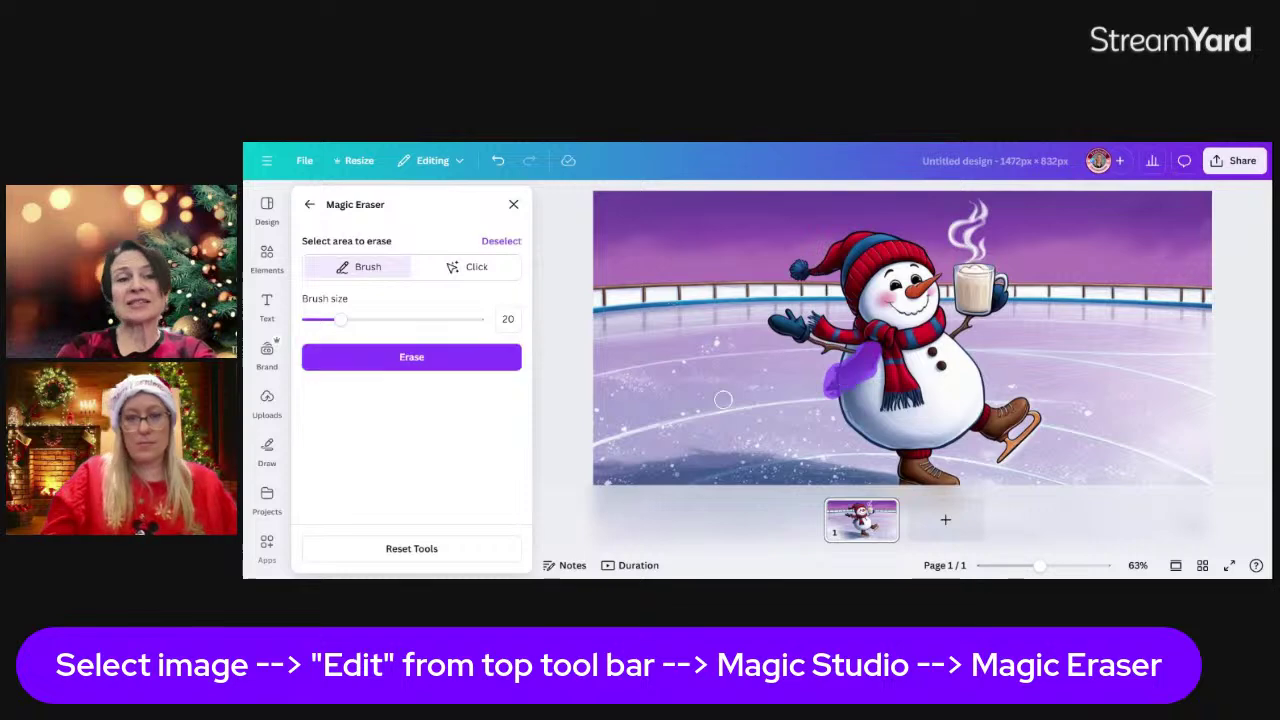
left_click(394, 360)
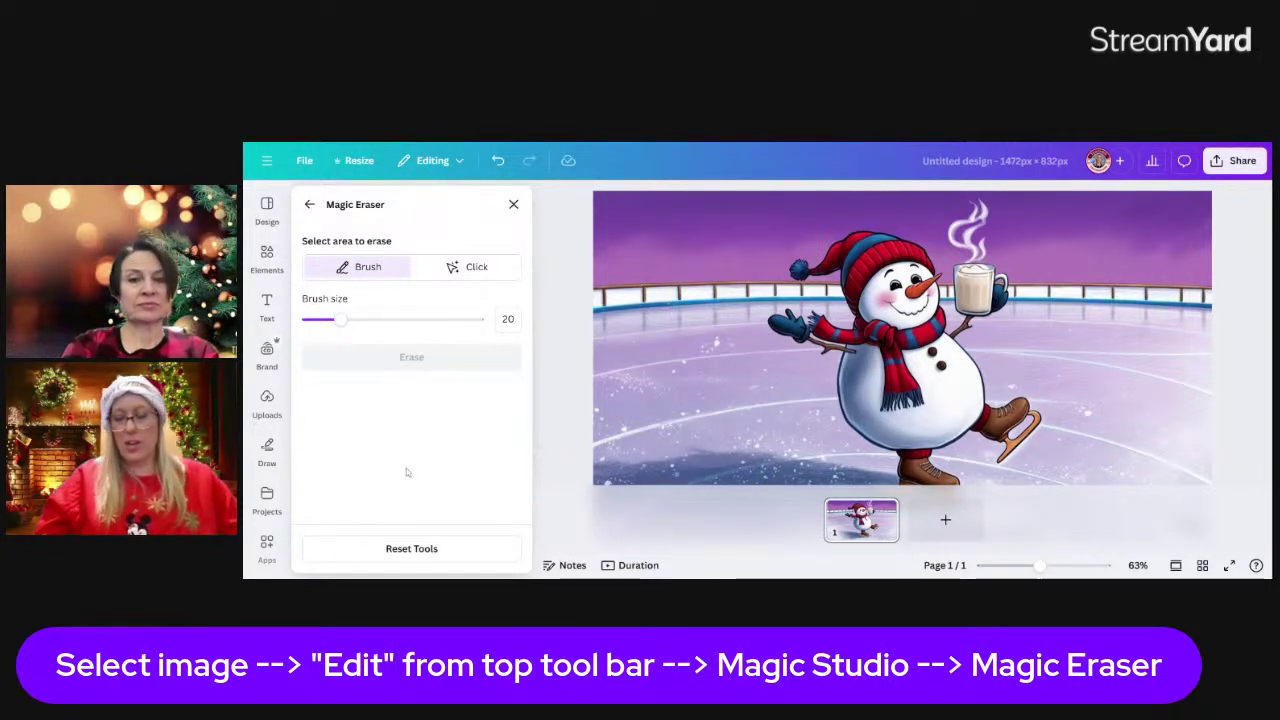
left_click(513, 204)
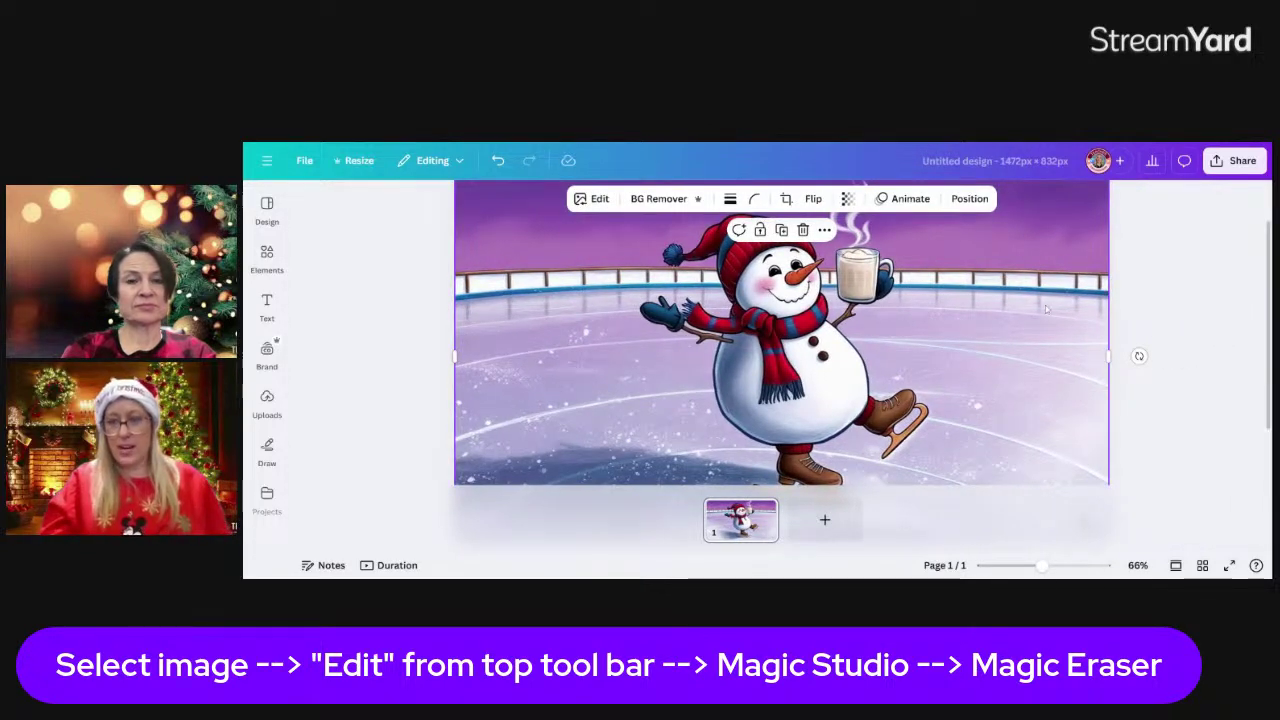
left_click(1185, 337)
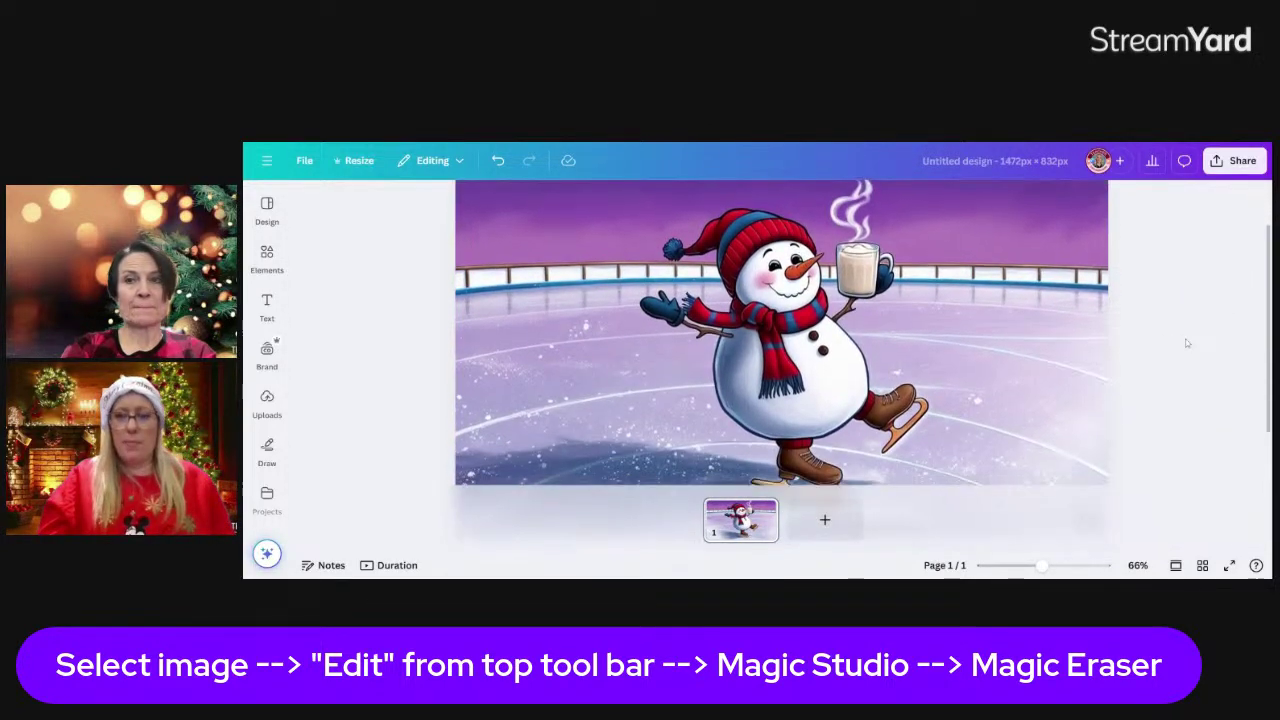
scroll(1105, 425, "down", 3)
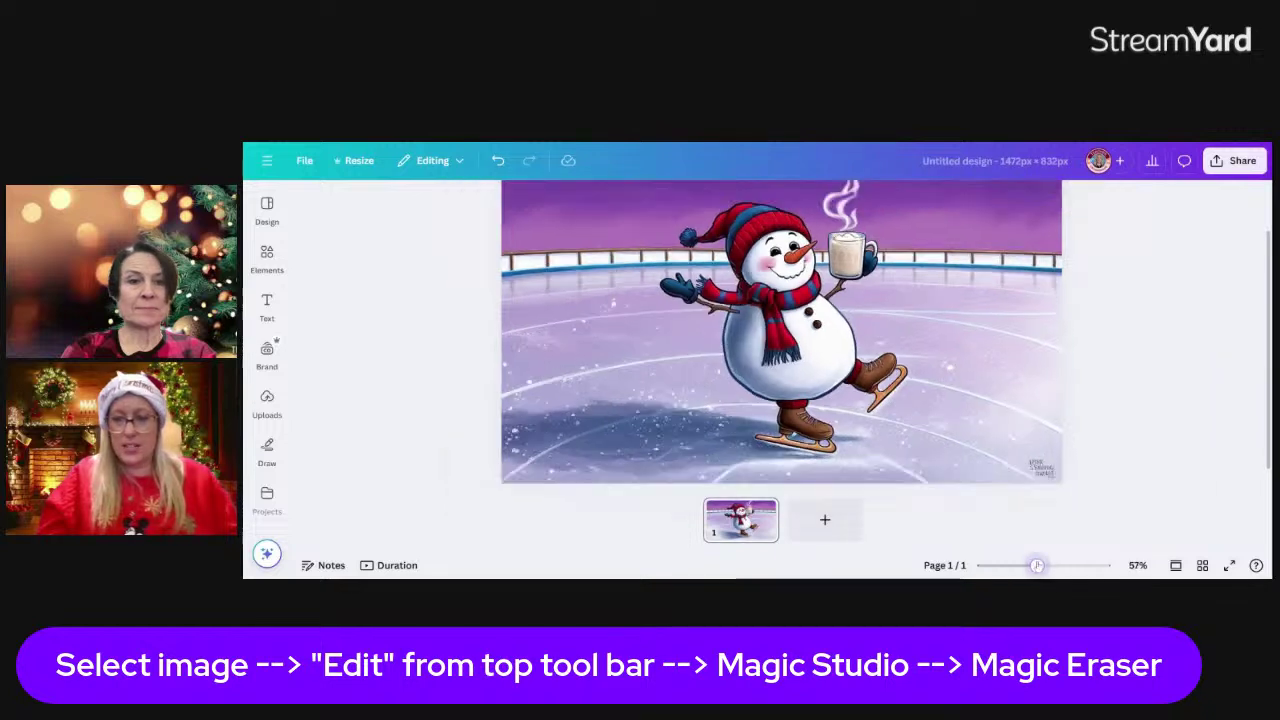
left_click(268, 260)
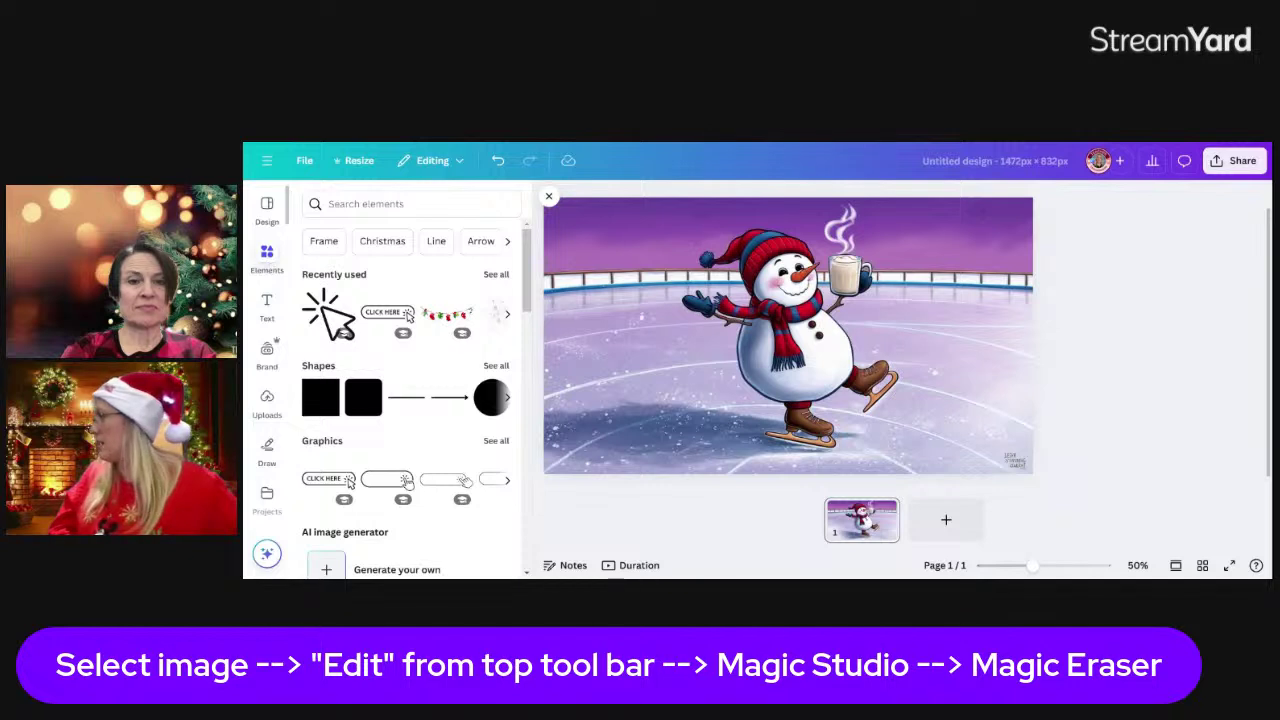
left_click(360, 204)
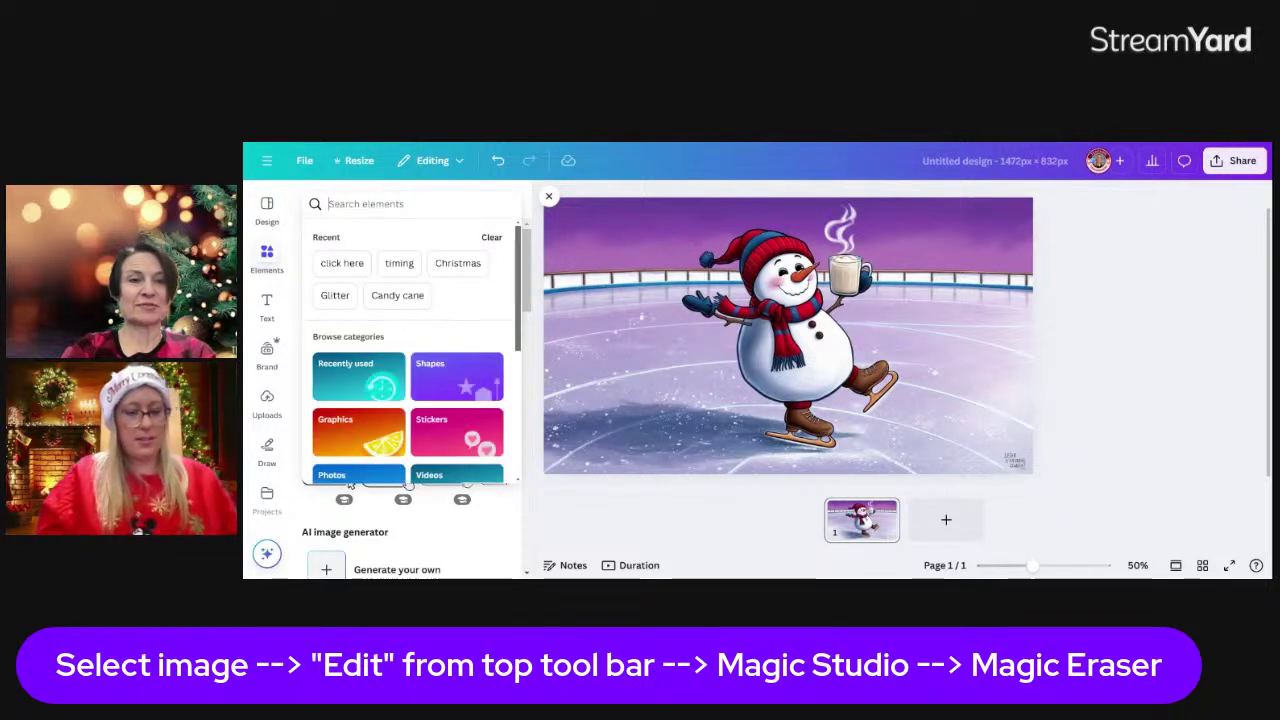
type("northe")
key("BackSpace")
key("BackSpace")
key("BackSpace")
key("BackSpace")
key("BackSpace")
key("BackSpace")
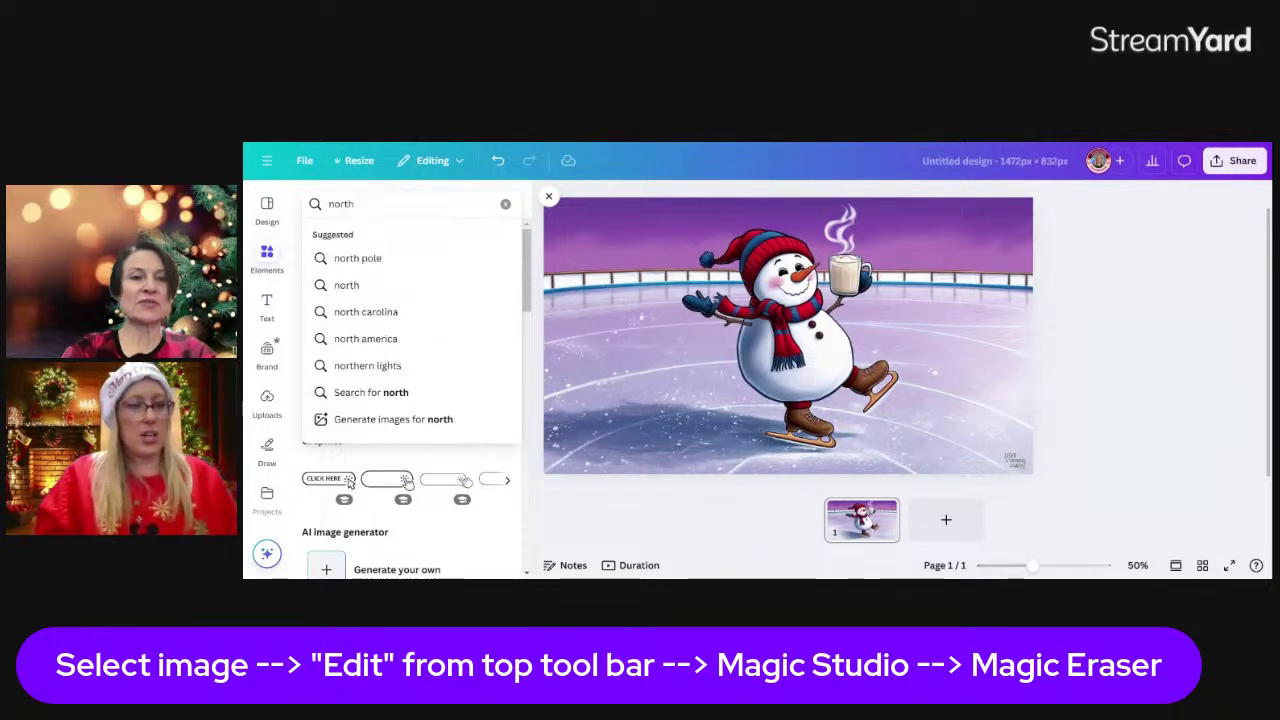
left_click(548, 196)
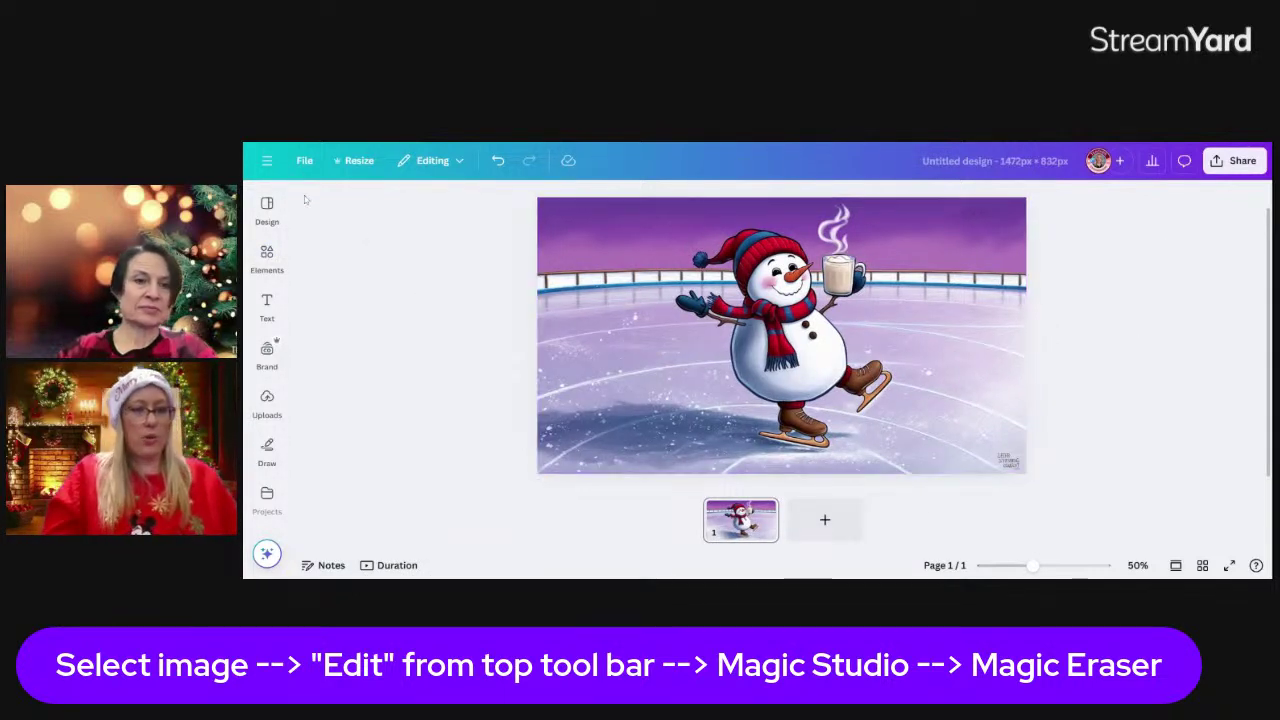
- Search the elements library for "northern lights"
left_click(267, 208)
left_click(265, 257)
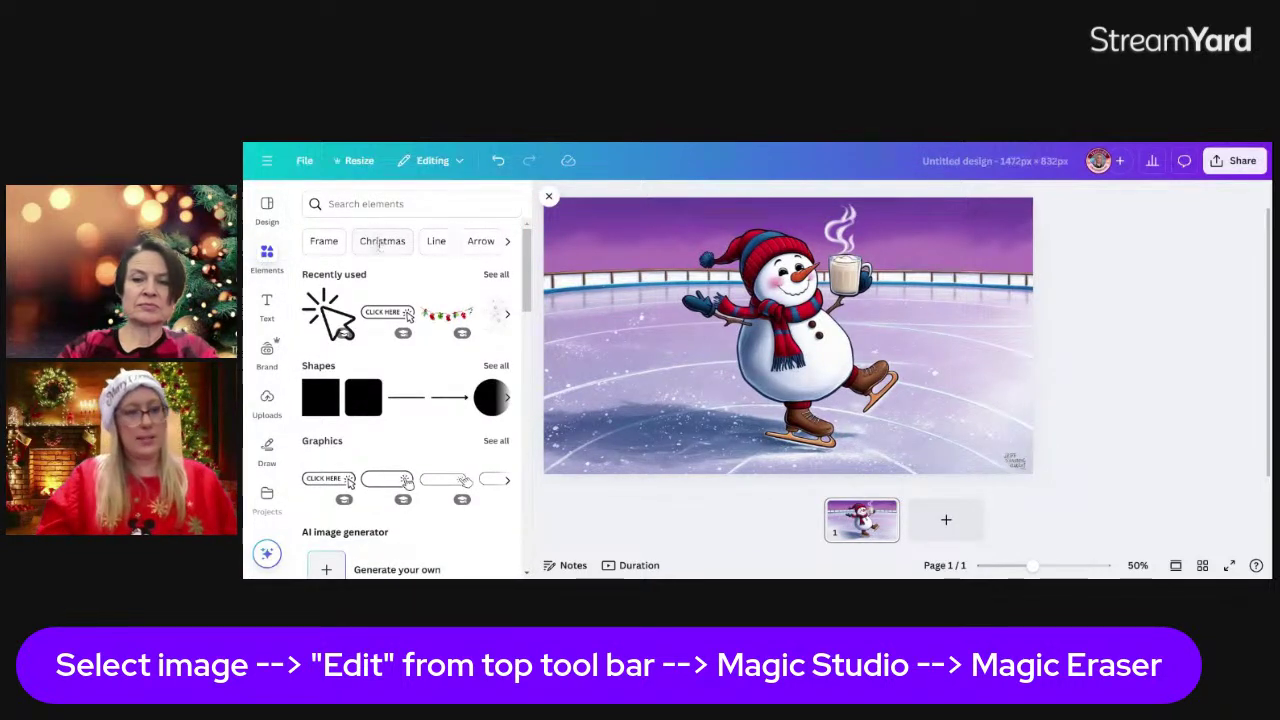
left_click(345, 204)
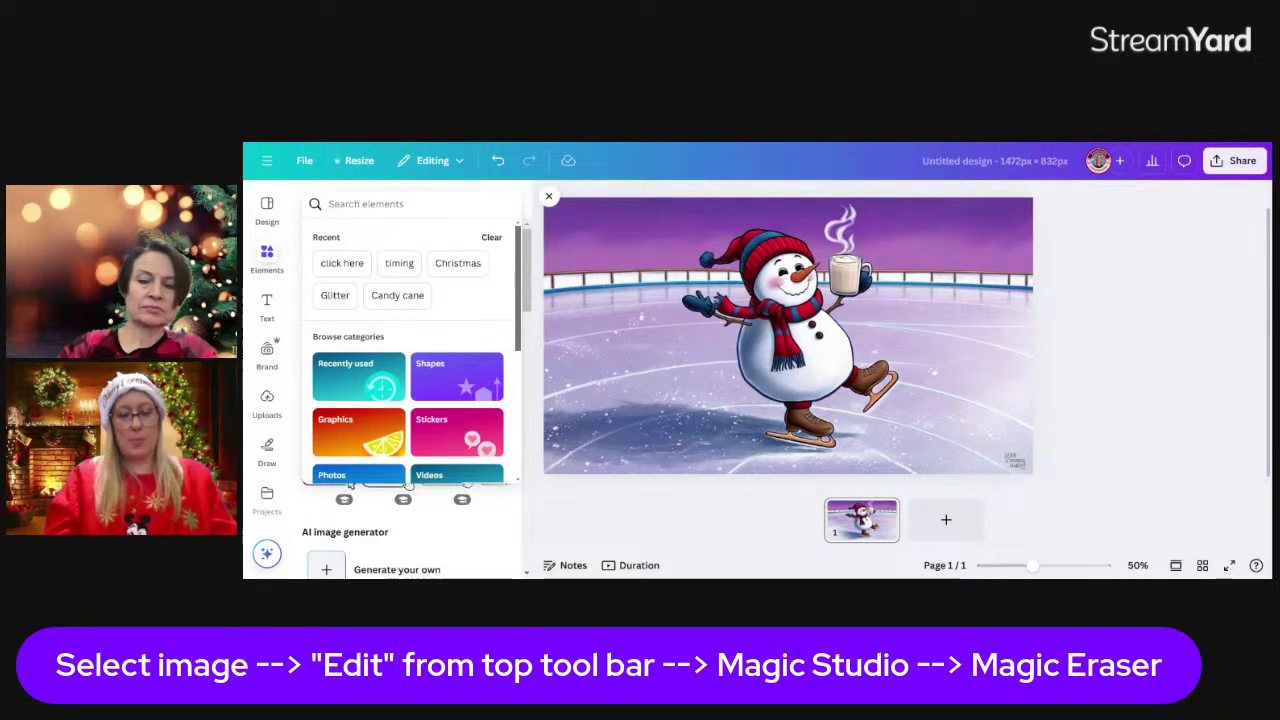
type("northern lights")
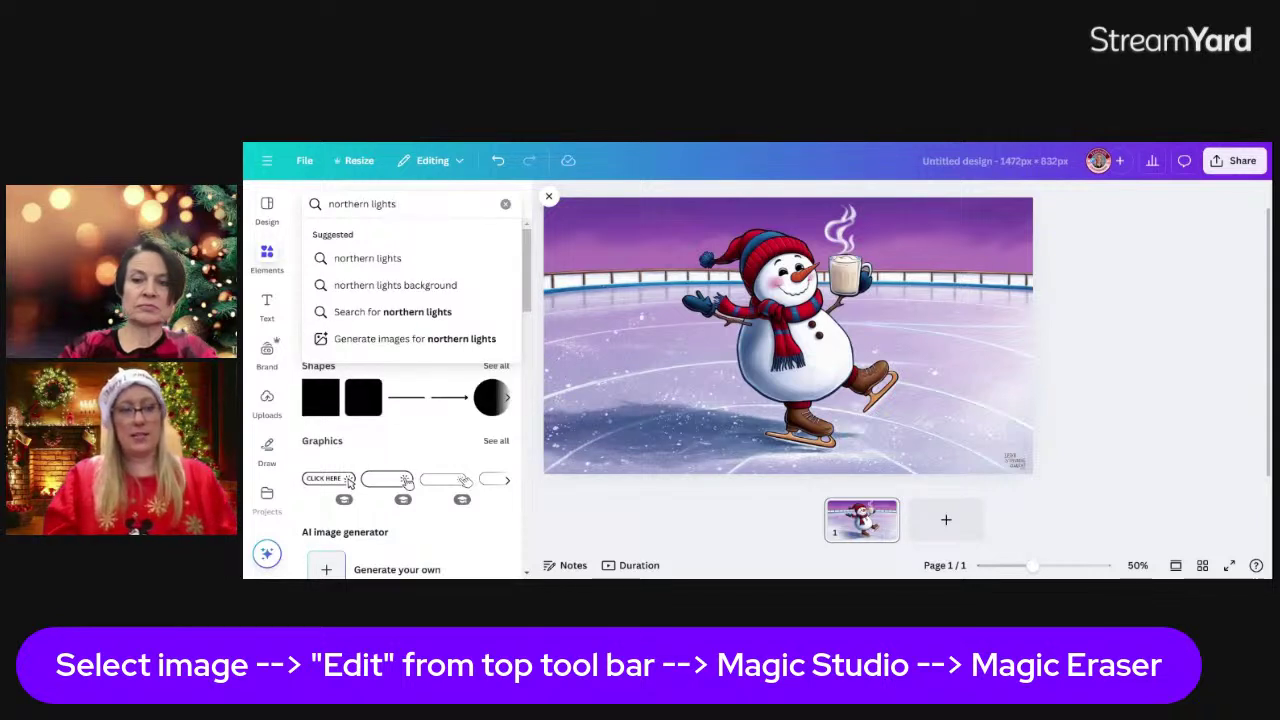
key("Return")
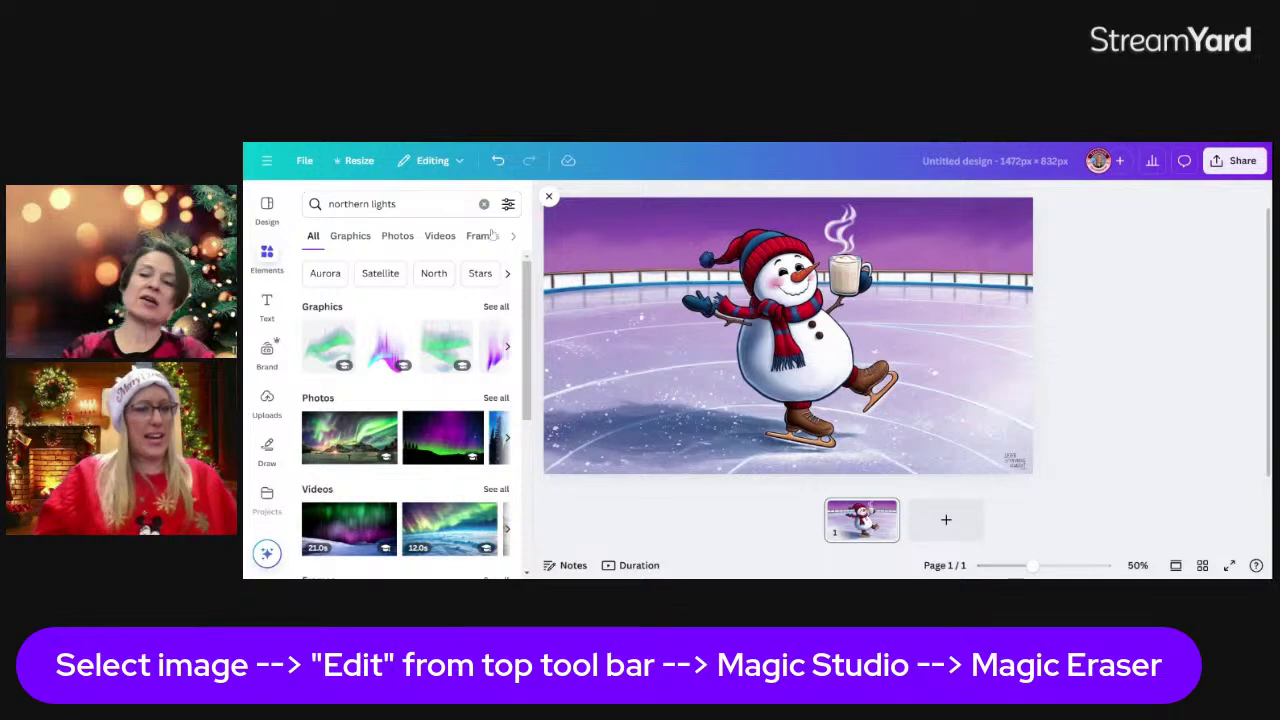
- Browse the northern lights graphics, and the photos and videos among all results, for something suited to the sky
left_click(494, 312)
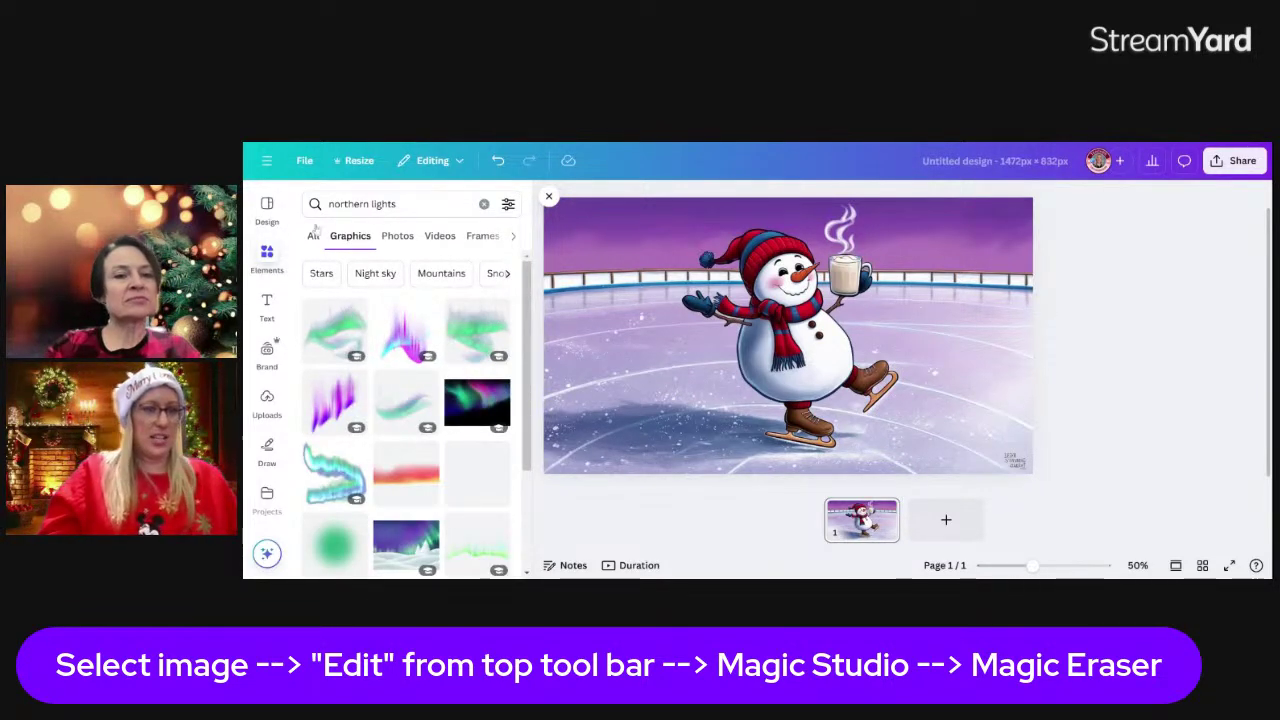
left_click(268, 258)
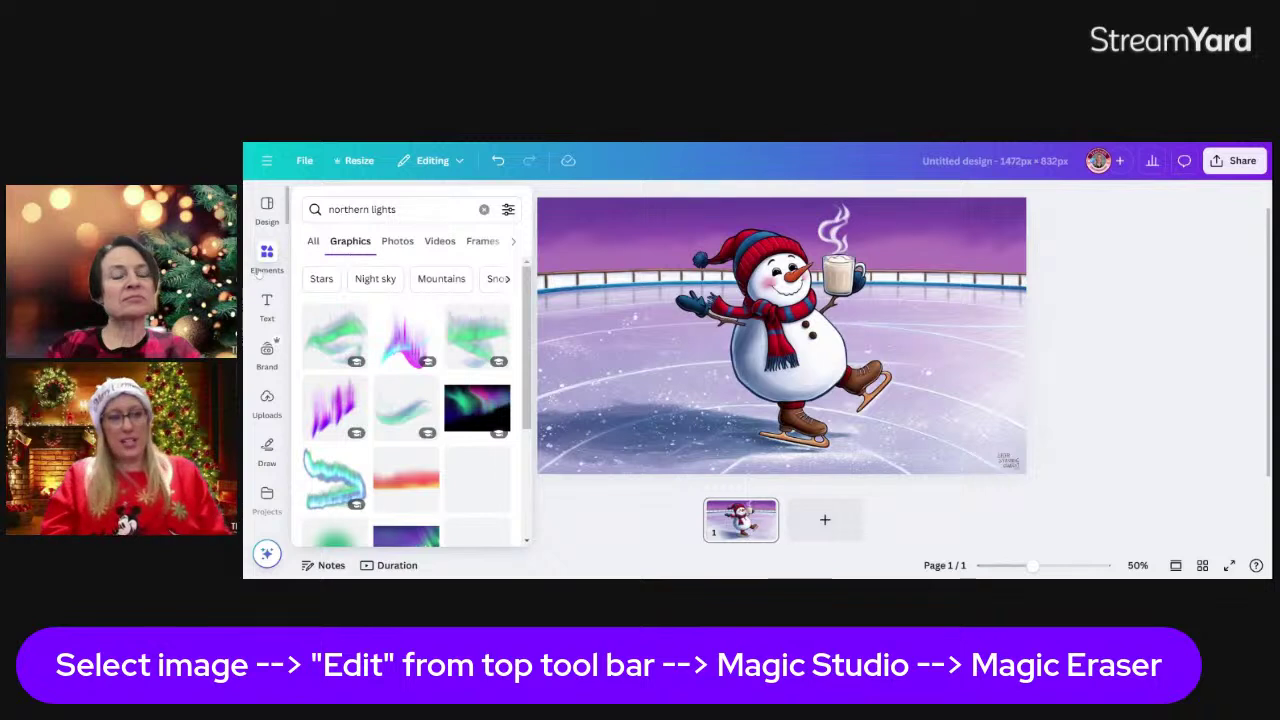
left_click(320, 240)
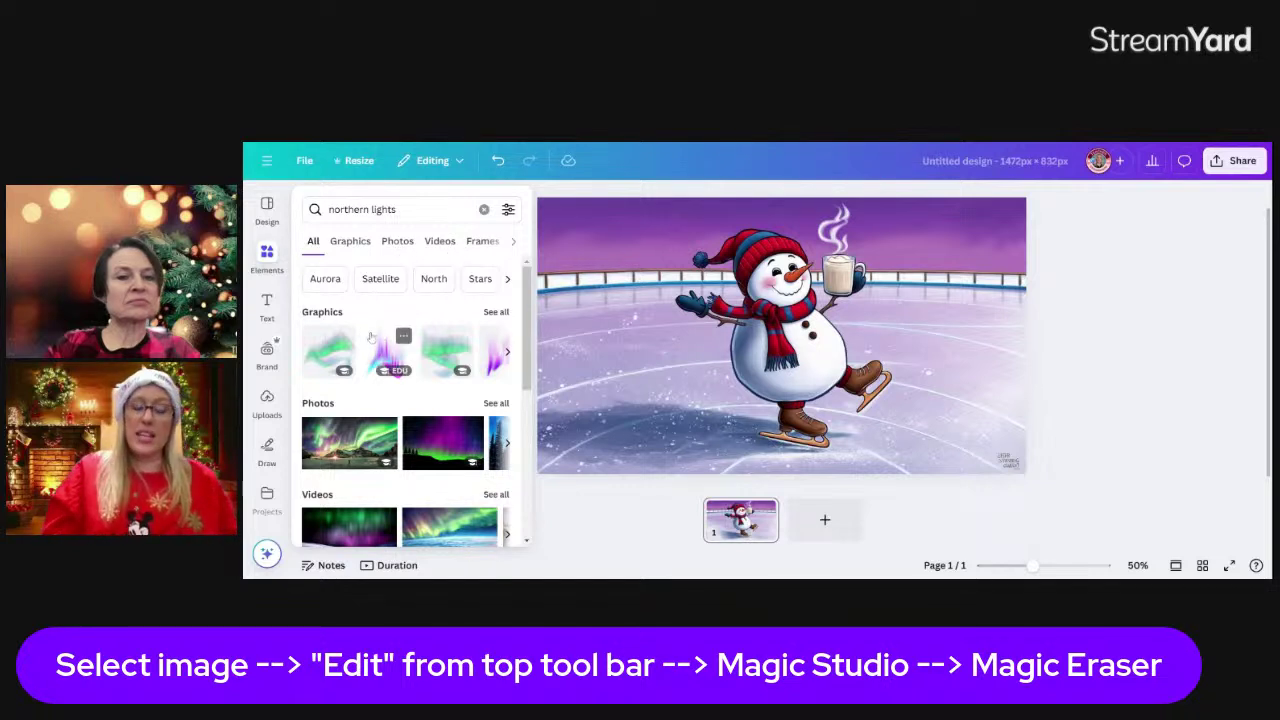
scroll(342, 337, "down", 1)
scroll(342, 337, "down", 1)
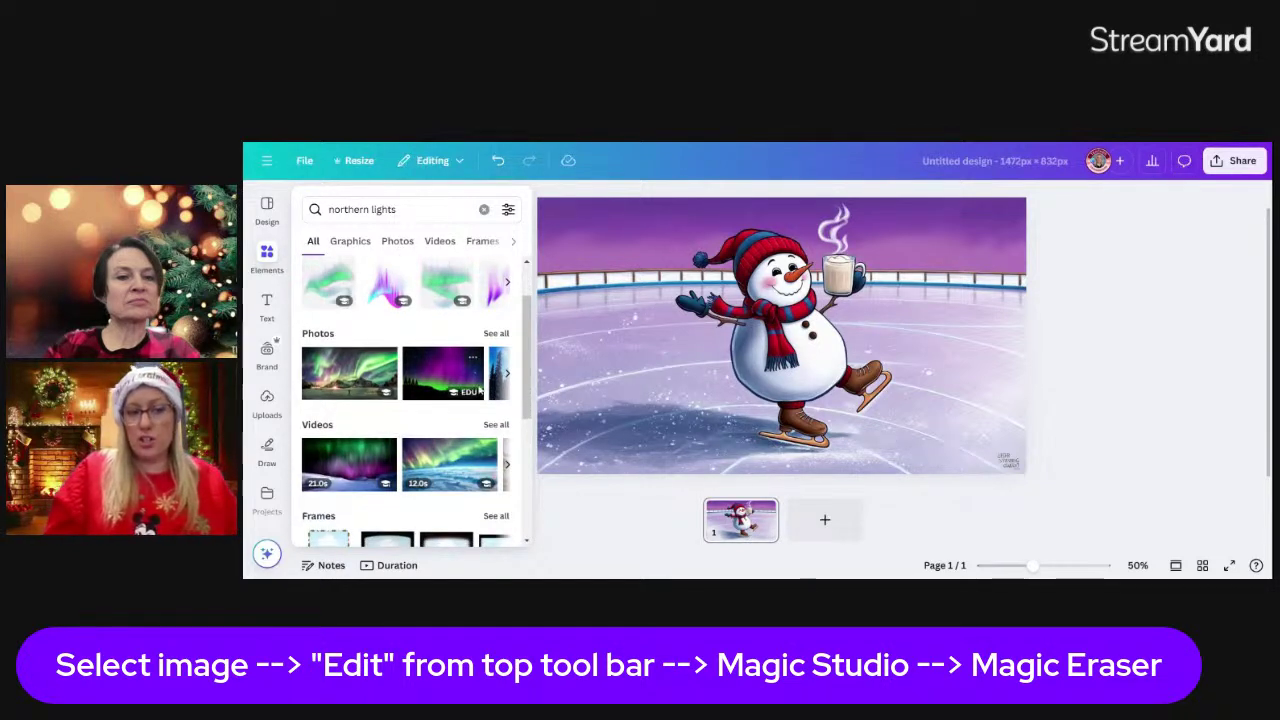
left_click(653, 229)
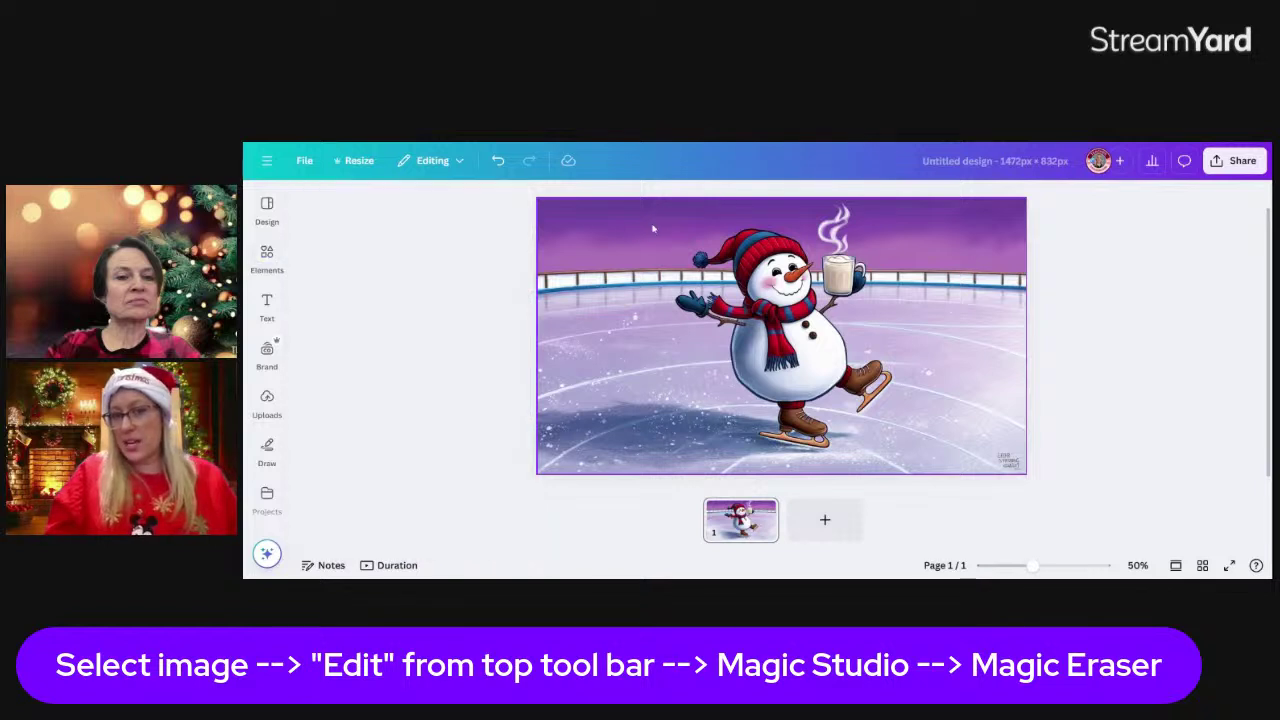
- Add the cyan-and-purple northern lights graphic and place it over the sky beside the snowman's hat
left_click(265, 256)
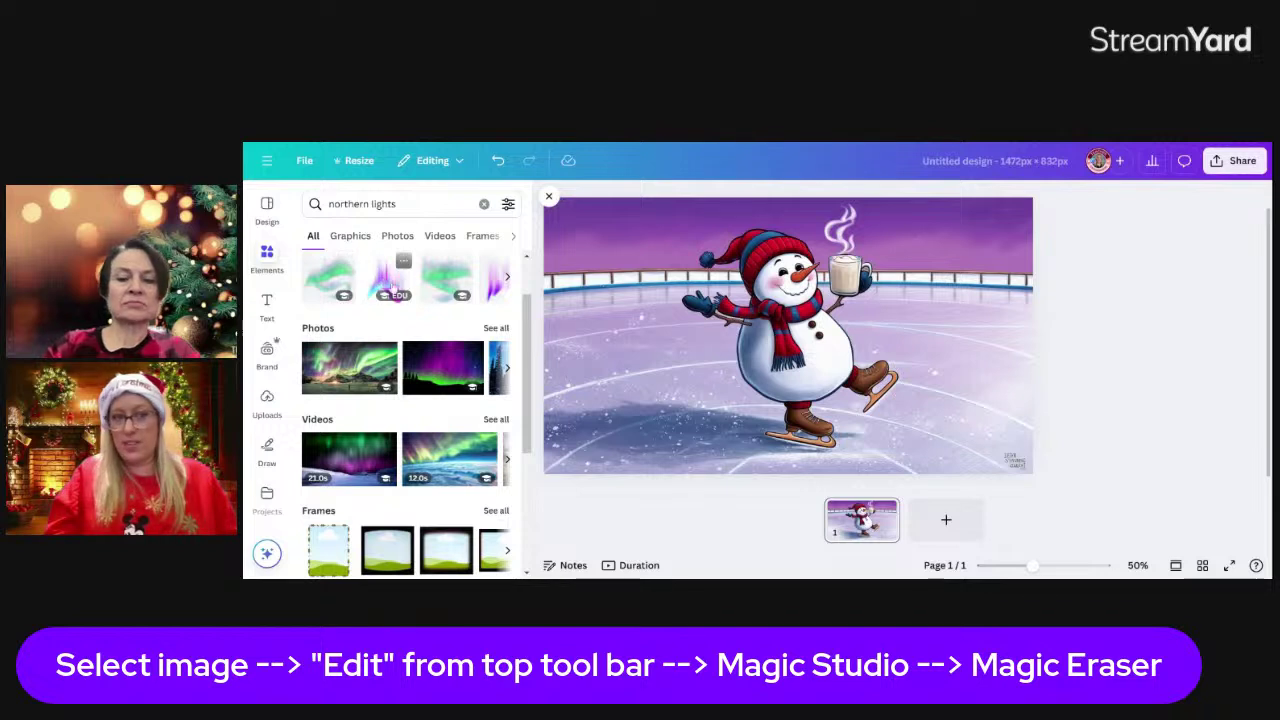
left_click(388, 280)
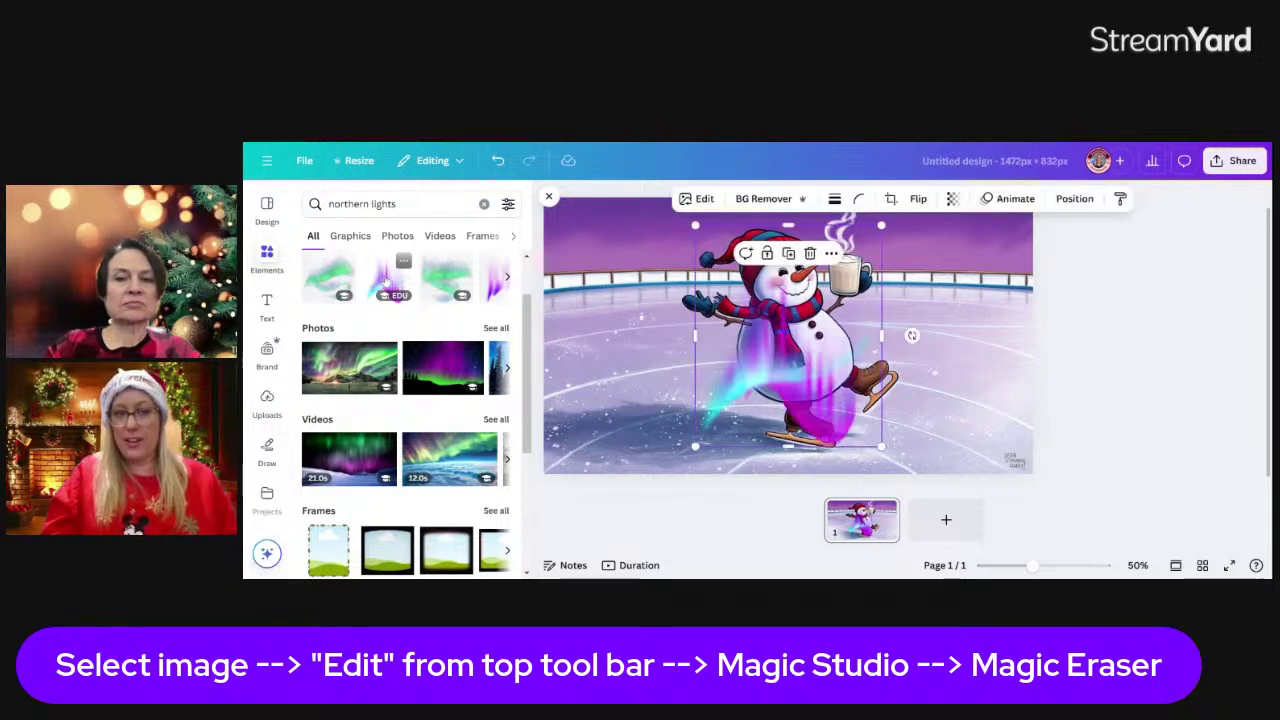
left_click_drag(731, 363, 596, 195)
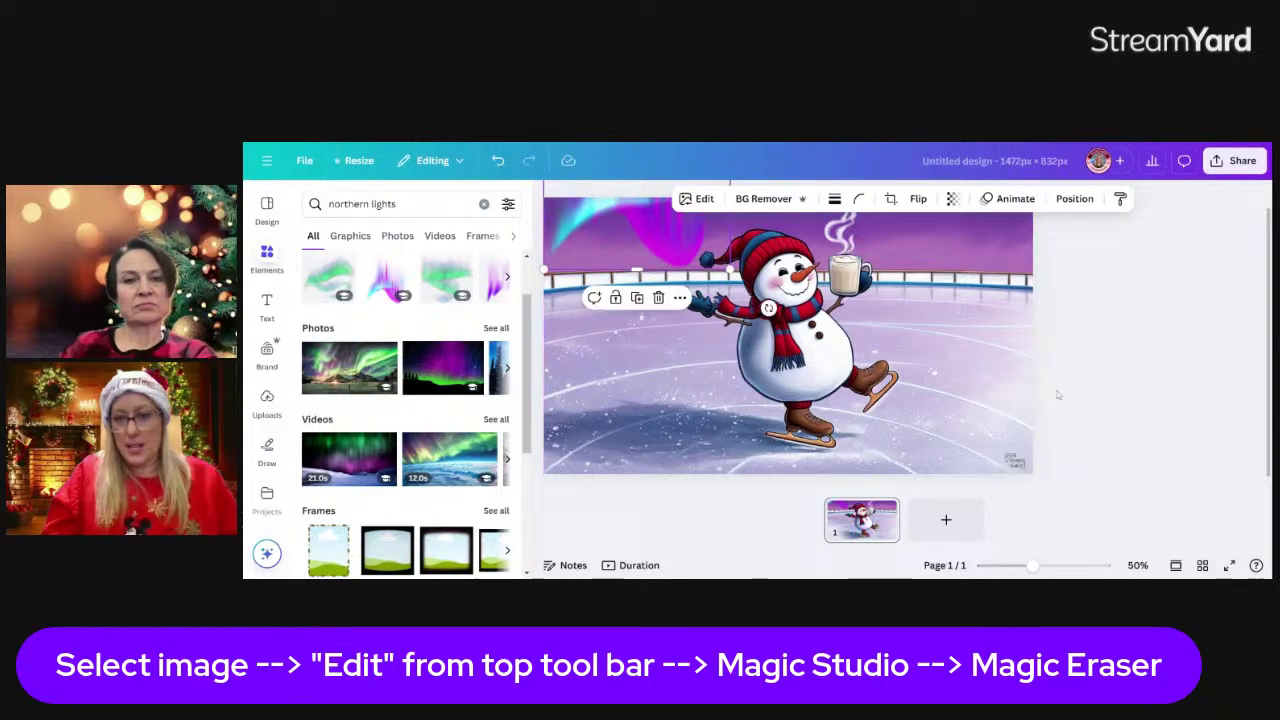
left_click_drag(1035, 567, 1057, 567)
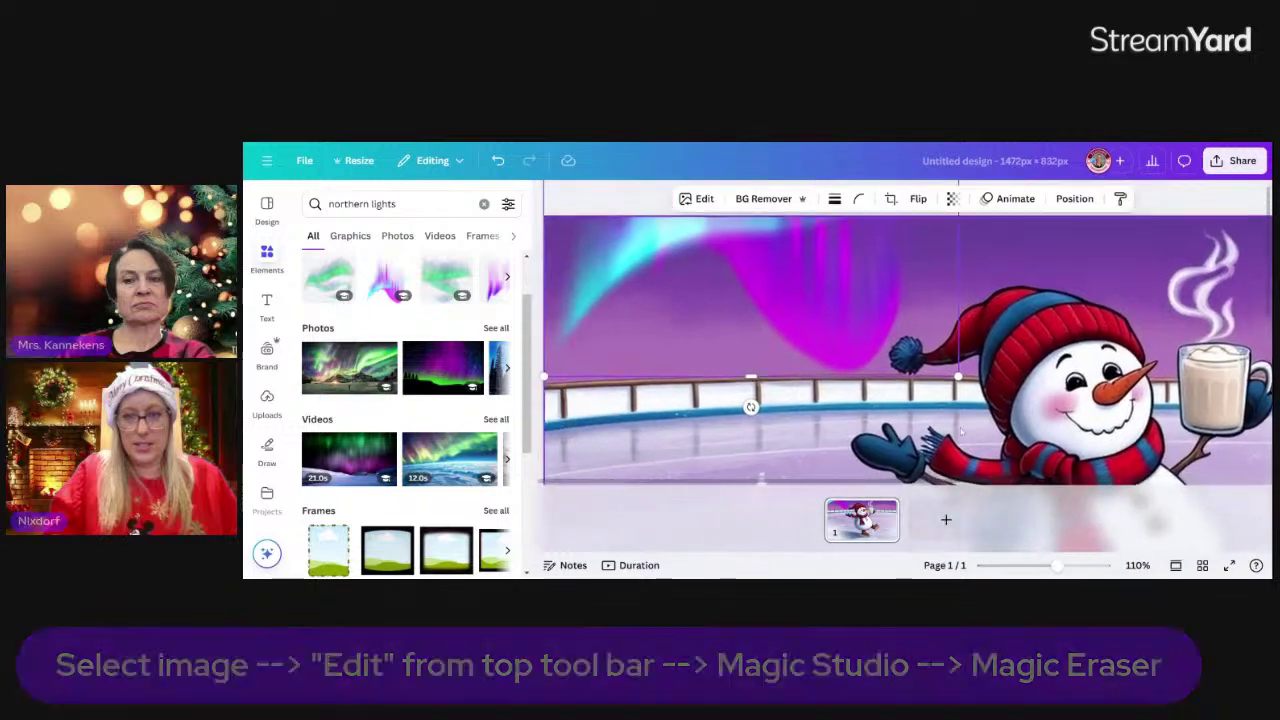
left_click(1087, 271)
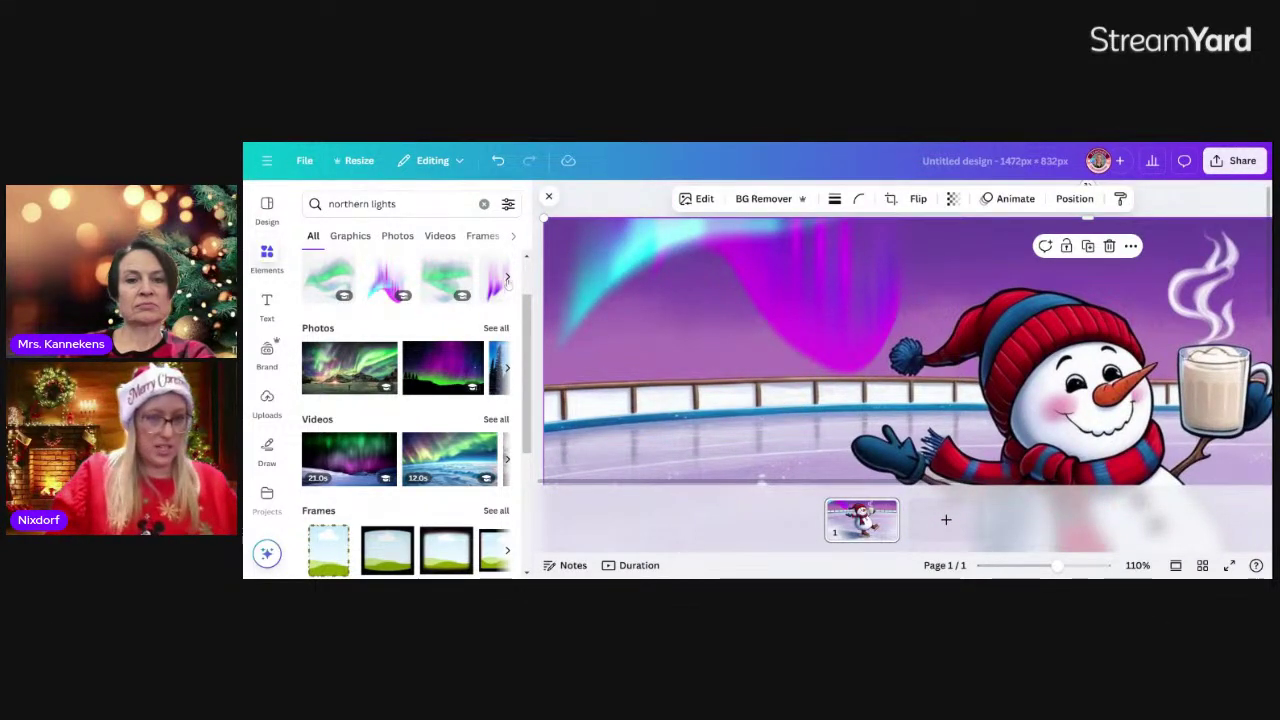
- Bring up more northern lights graphics and remove the cyan-and-purple one from the design
left_click(507, 278)
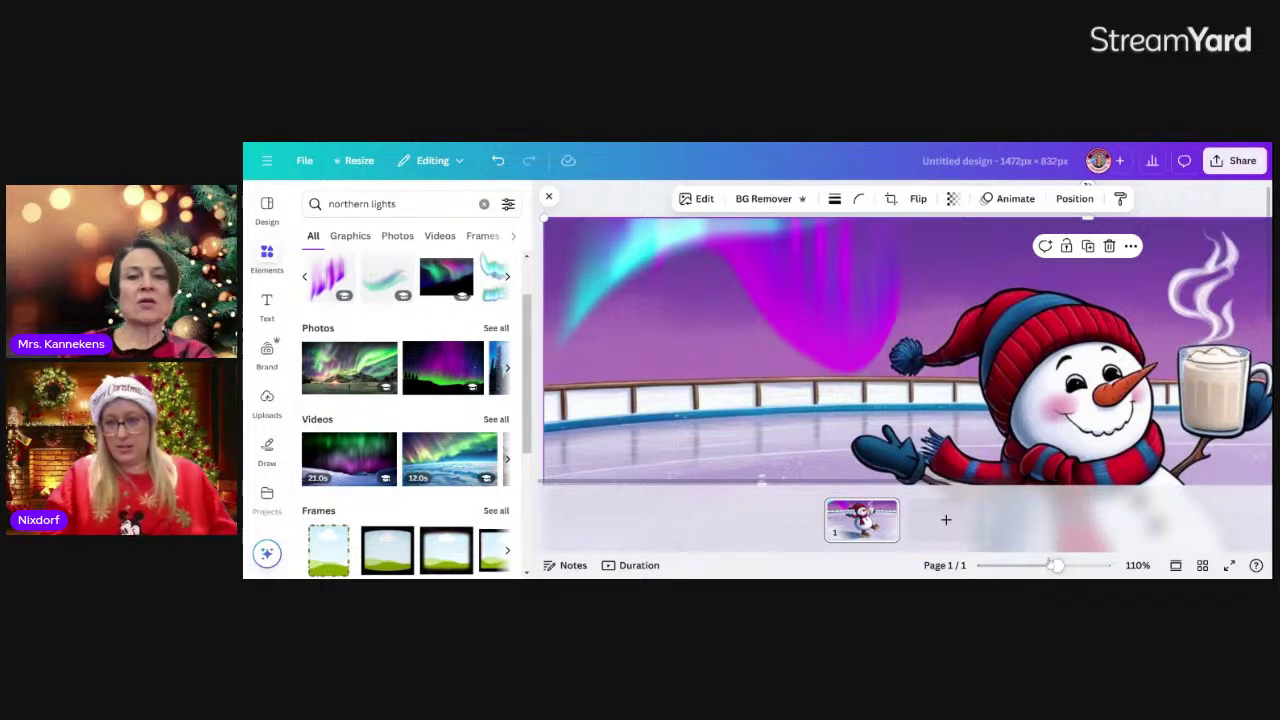
left_click_drag(1056, 565, 1030, 565)
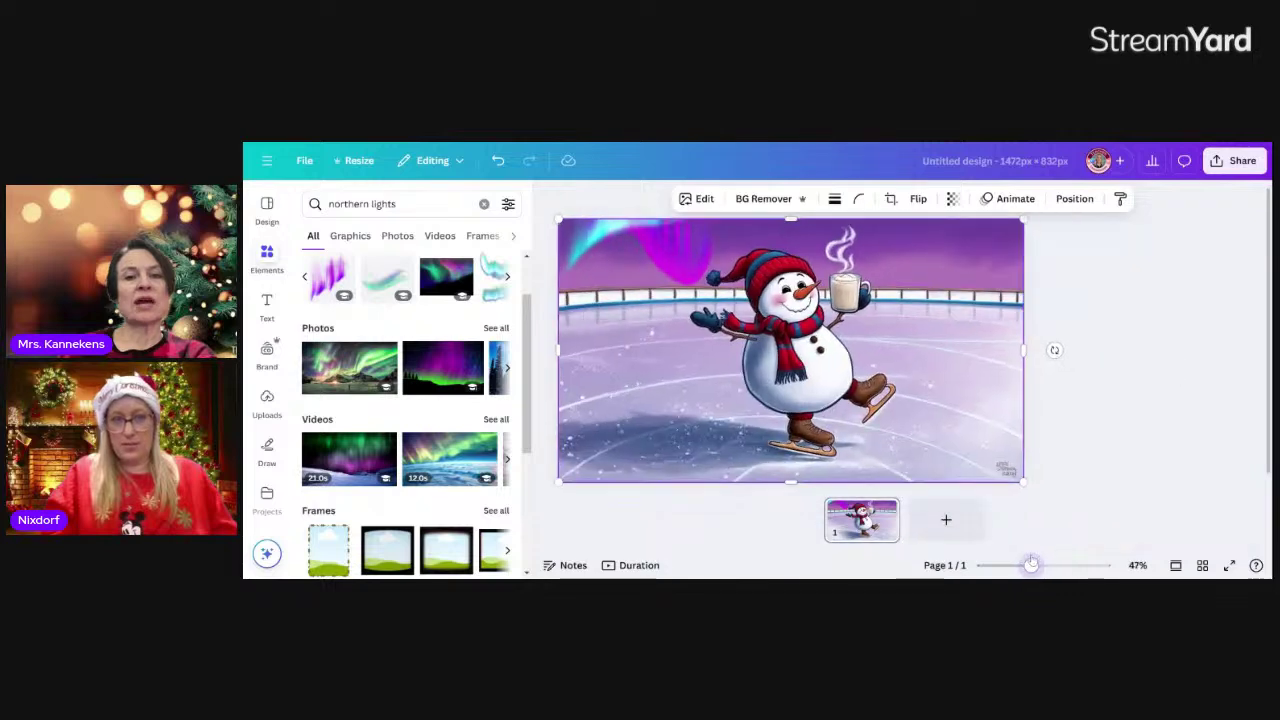
key("ctrl+z")
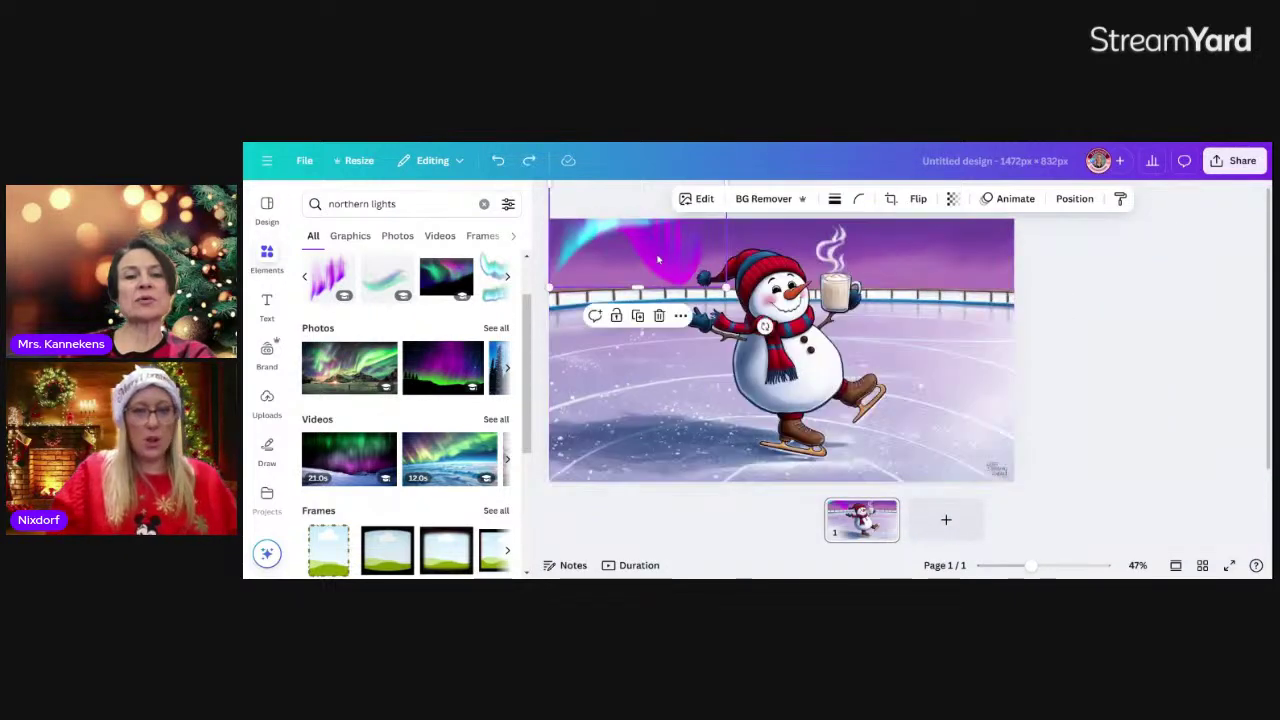
left_click_drag(668, 261, 1174, 329)
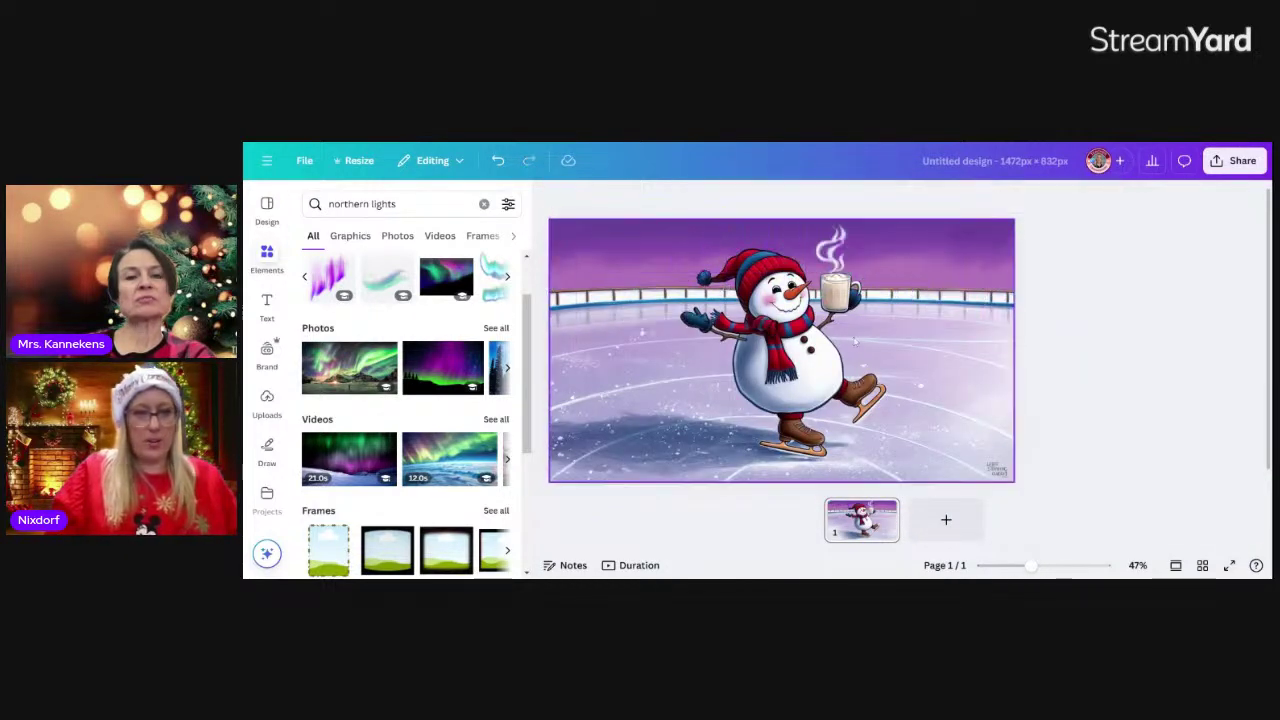
- Add the purple northern lights graphic, rotate it to about 1.3°, and enlarge it to about 1757 × 555 px across the sky
left_click(328, 277)
left_click_drag(790, 370, 680, 341)
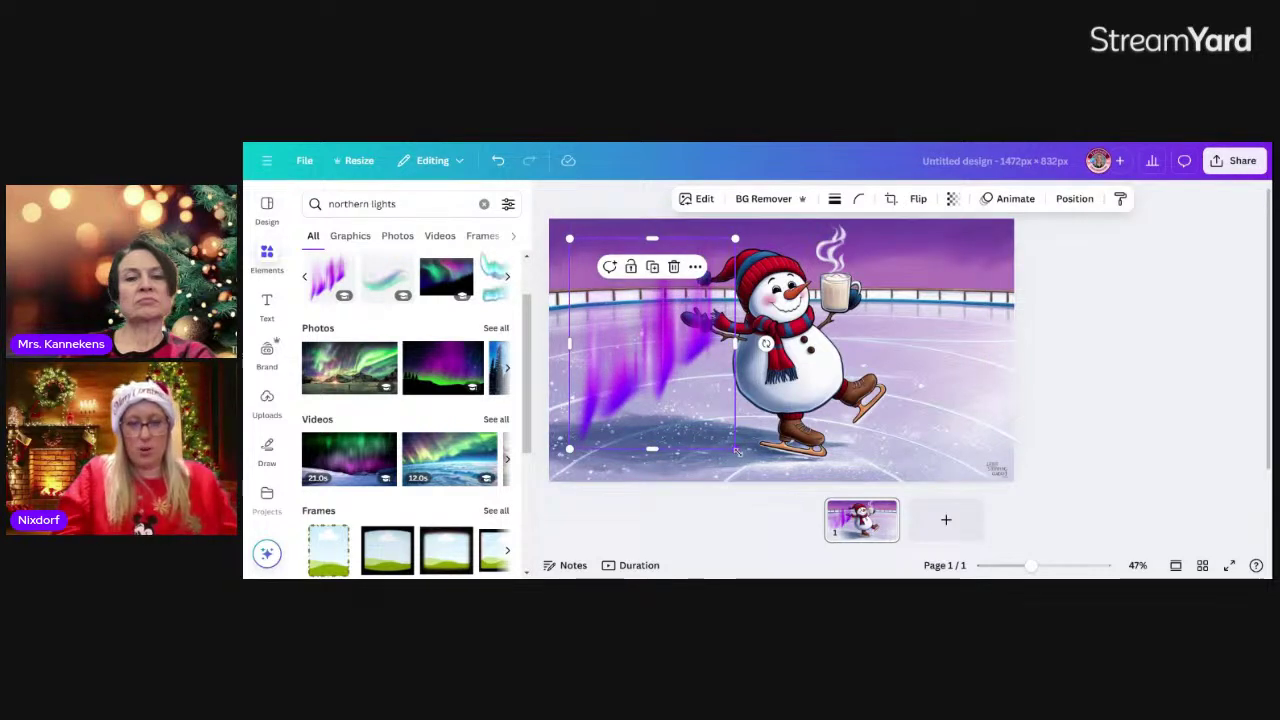
left_click_drag(737, 453, 707, 413)
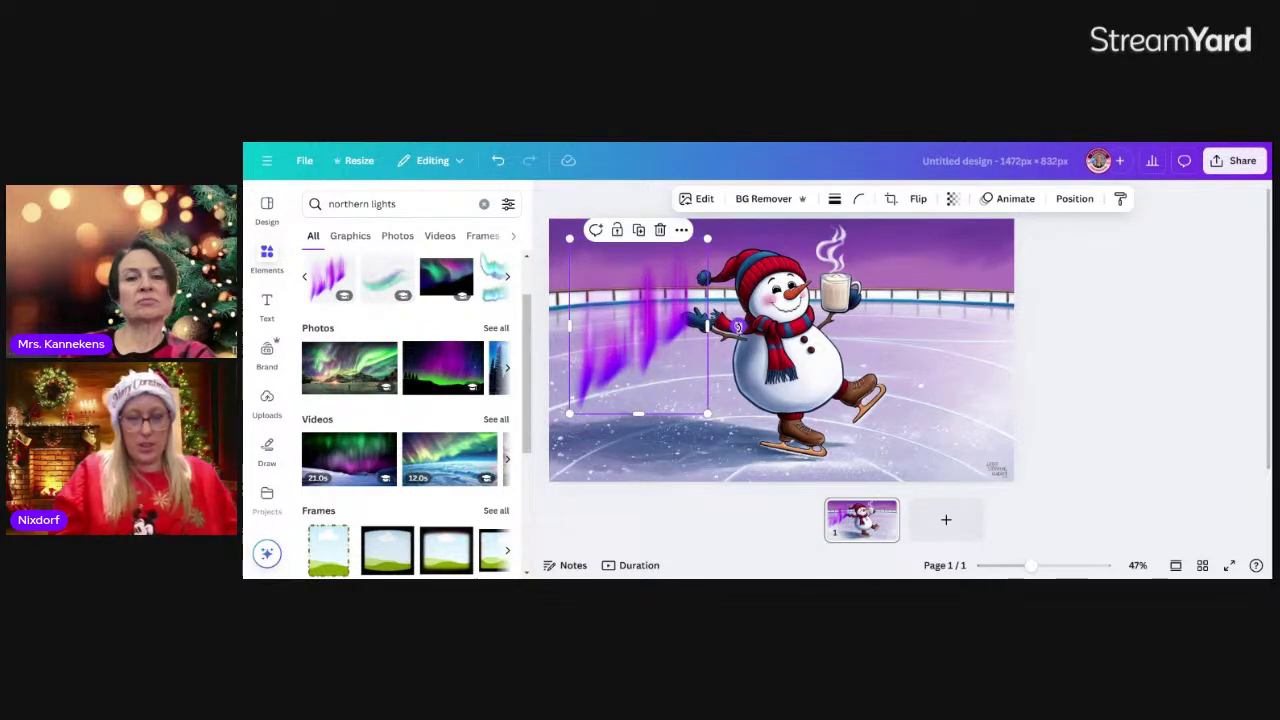
mouse_move(737, 326)
left_mouse_down()
mouse_move(741, 368)
mouse_move(731, 328)
left_mouse_up()
left_click_drag(643, 337, 1098, 252)
left_click_drag(916, 307, 900, 252)
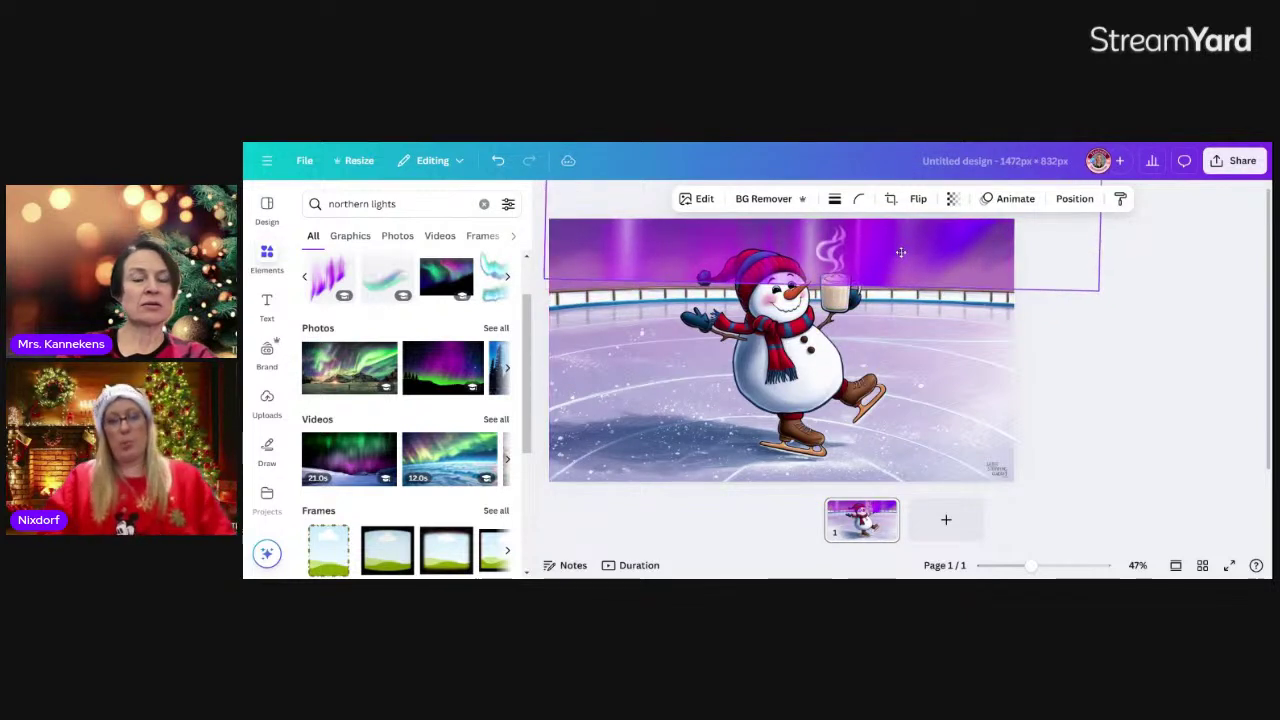
left_click(1058, 360)
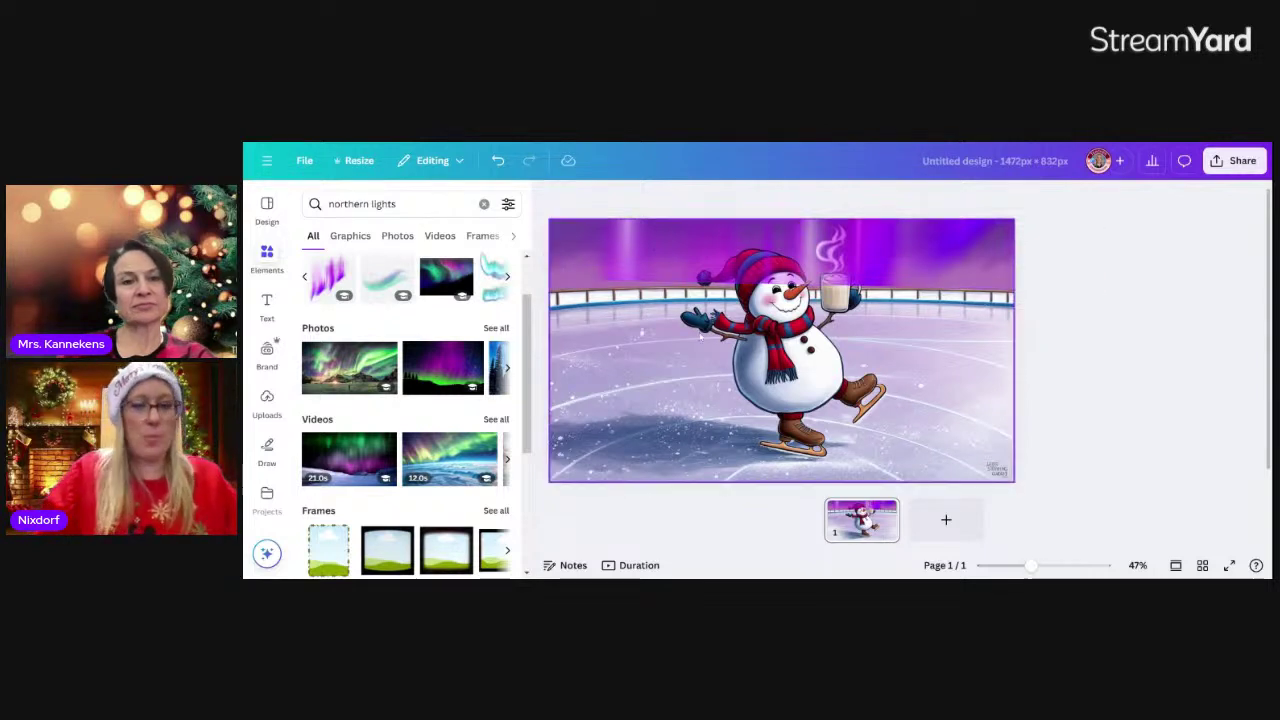
- Separate the whole snowman from the rink image with Magic Grab and move it left to about X 188 px, Y 90 px
left_click(789, 388)
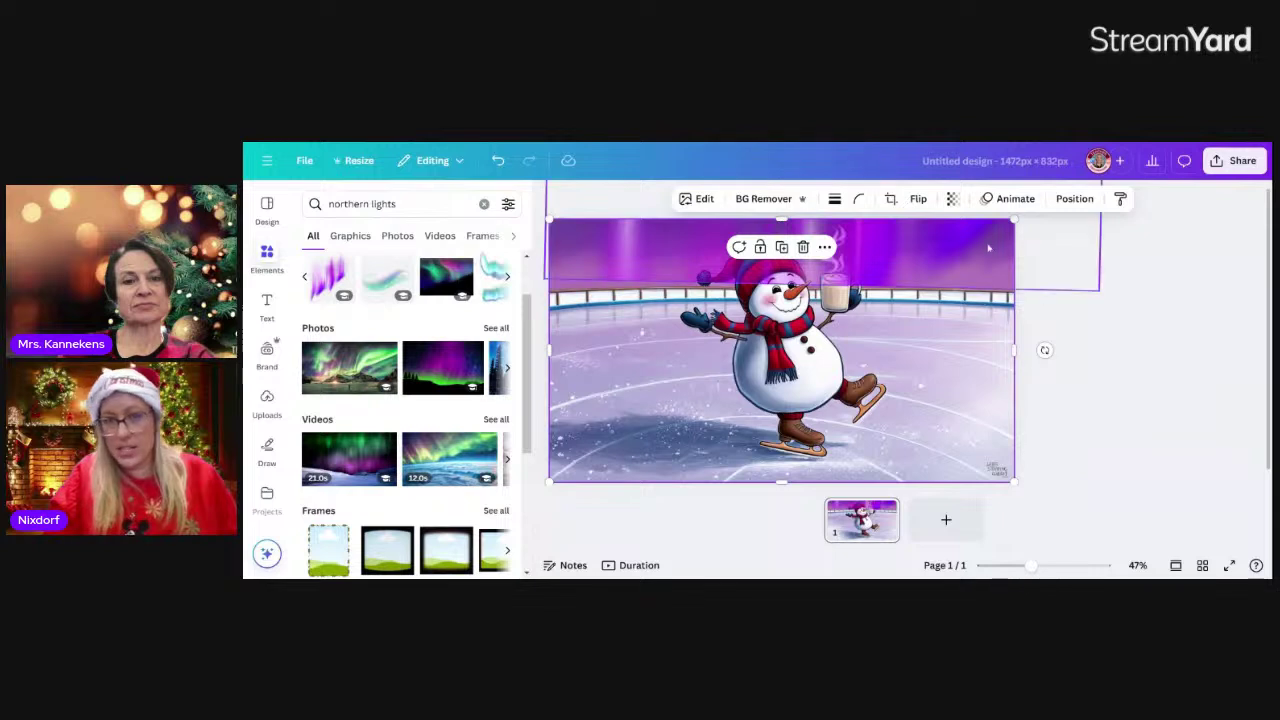
left_click(702, 199)
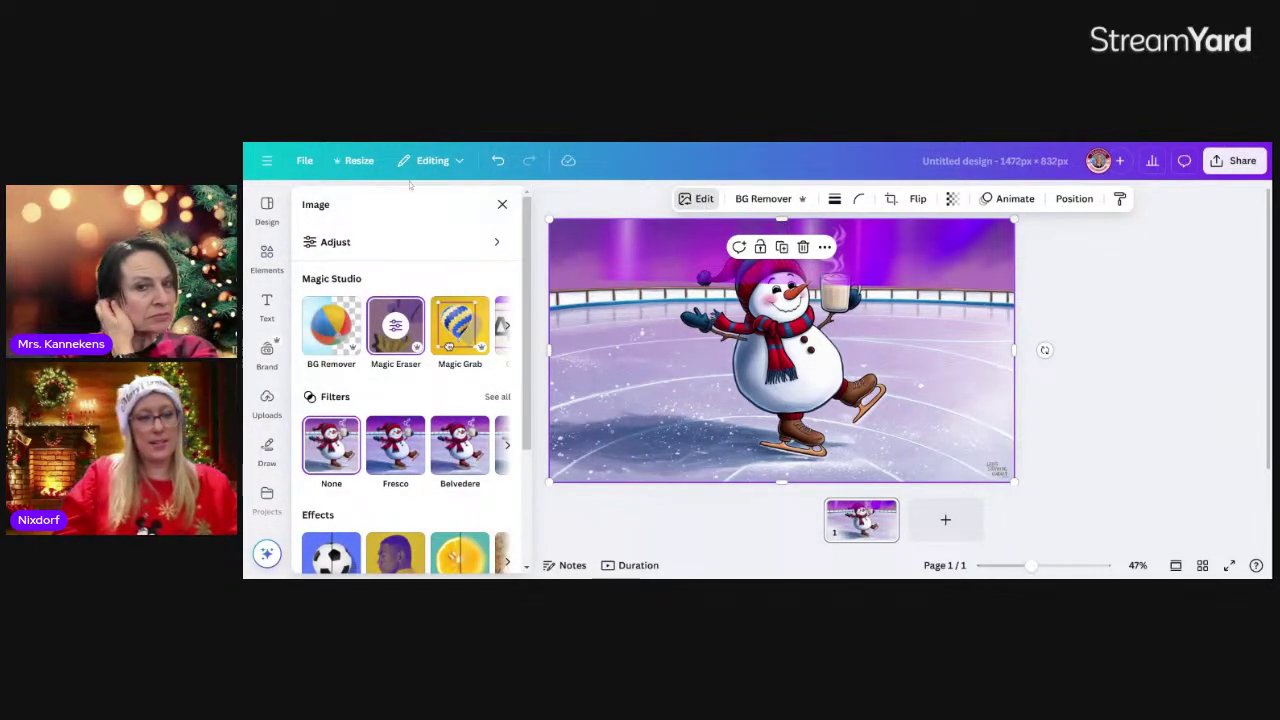
left_click(463, 344)
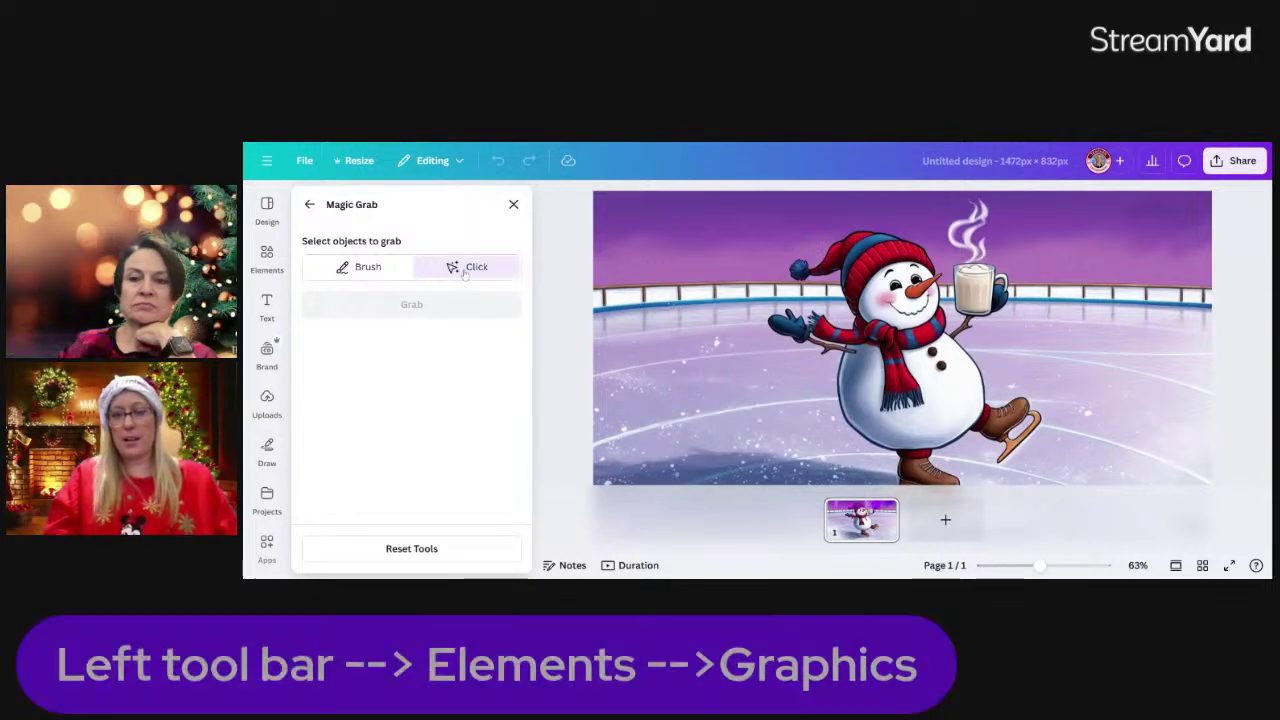
left_click(886, 346)
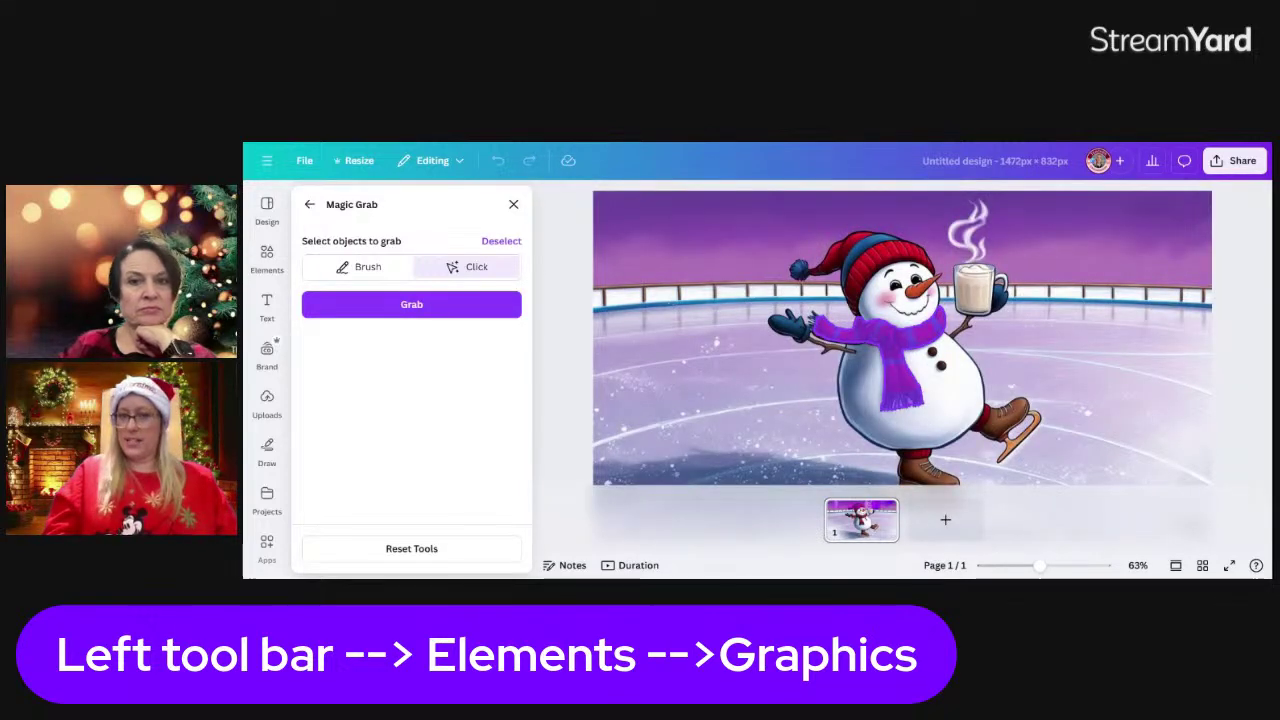
left_click(786, 366)
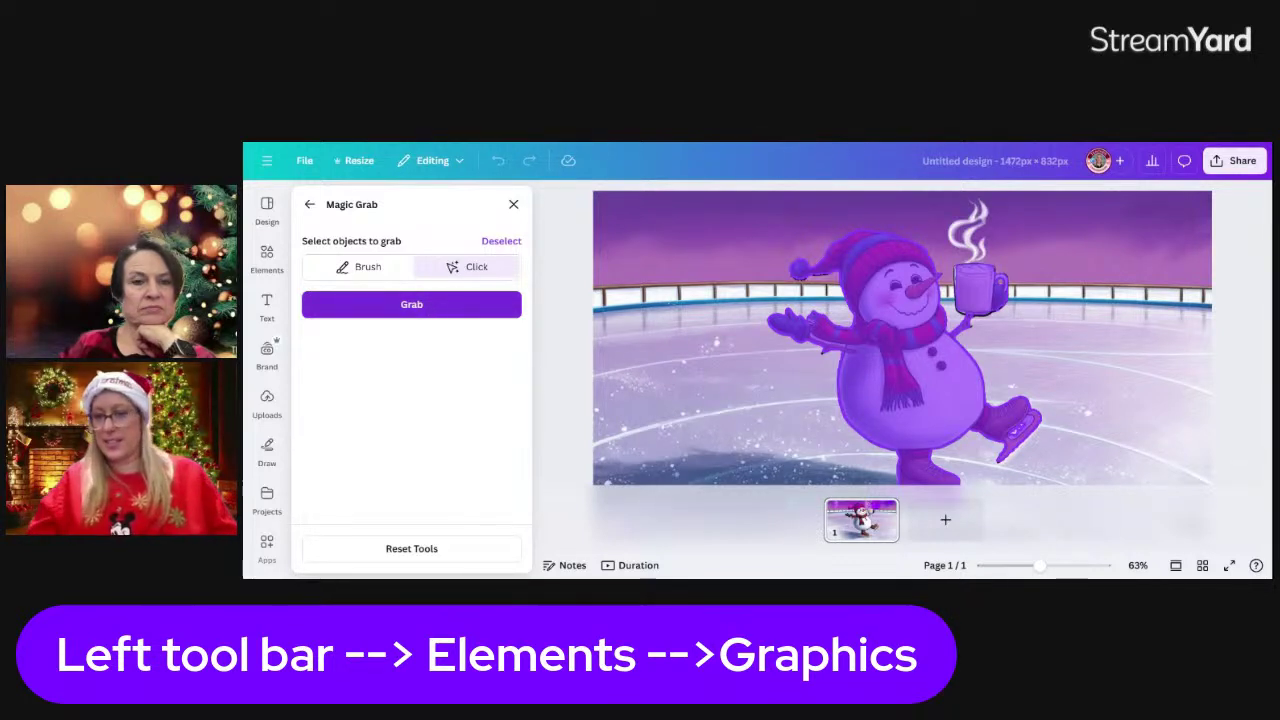
left_click(431, 305)
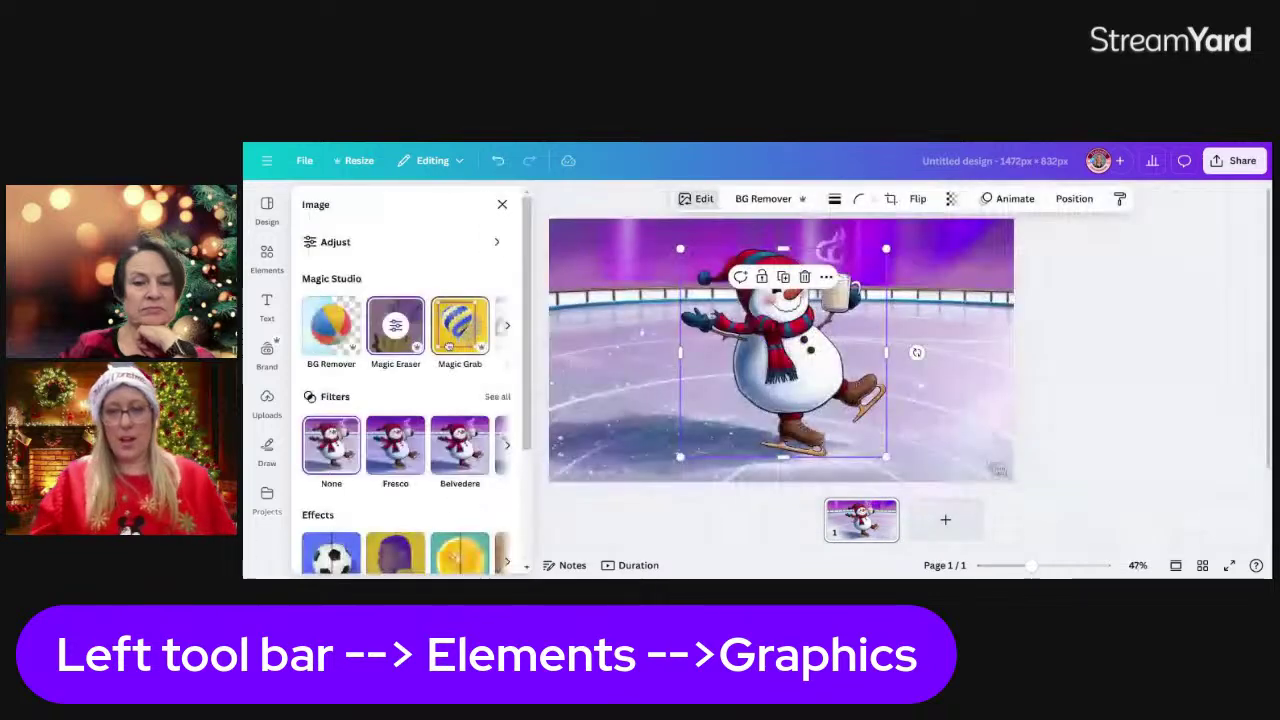
left_click_drag(776, 341, 697, 342)
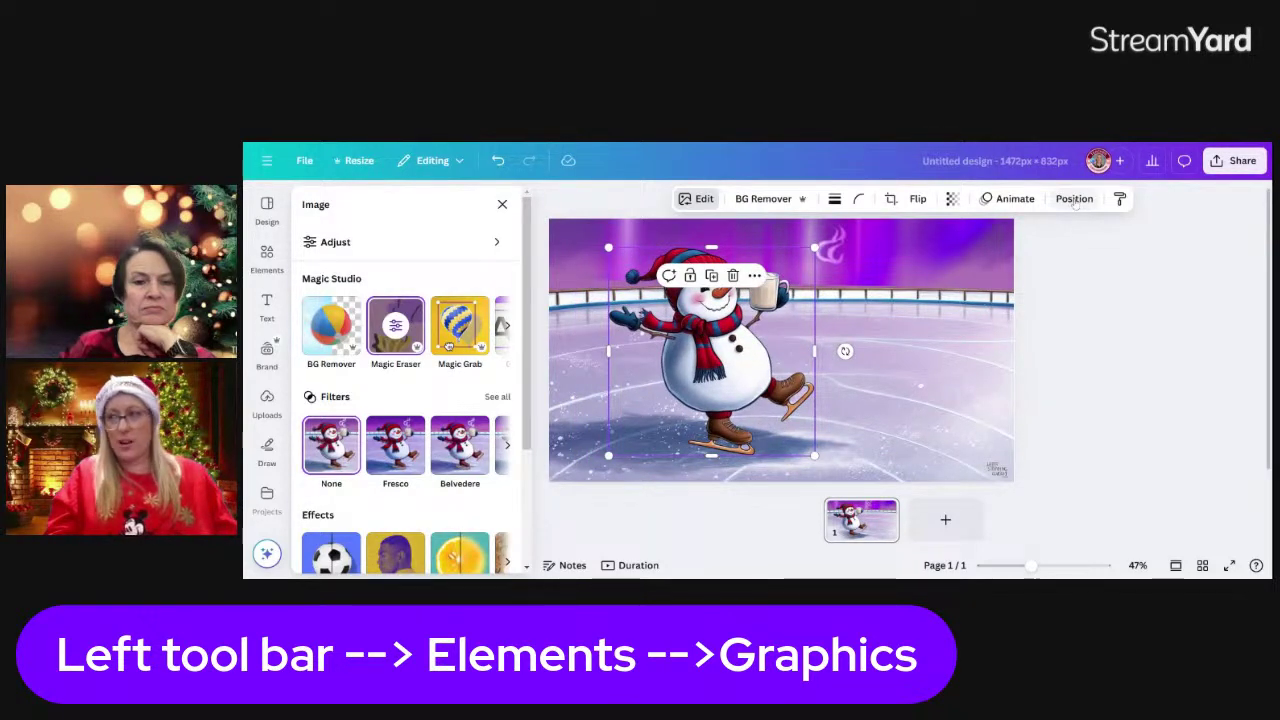
- Examine the position and stacking order of the snowman and the northern lights graphic
left_click(1074, 199)
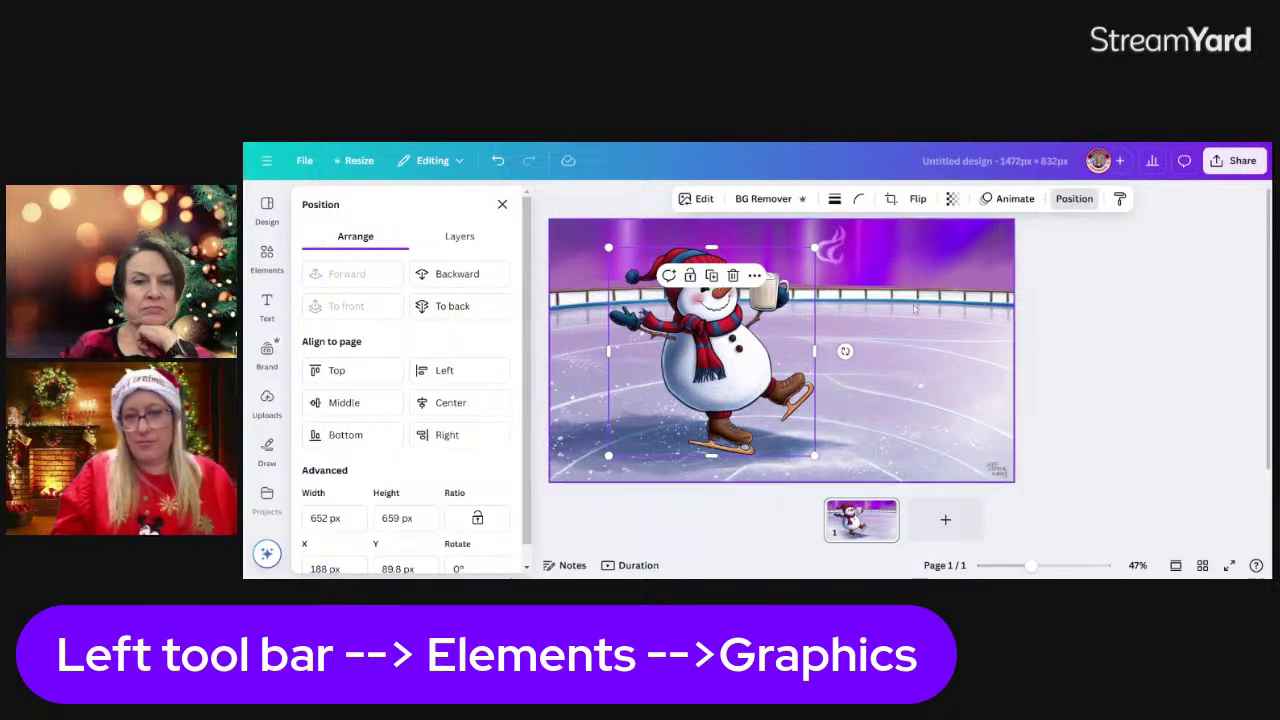
left_click(925, 270)
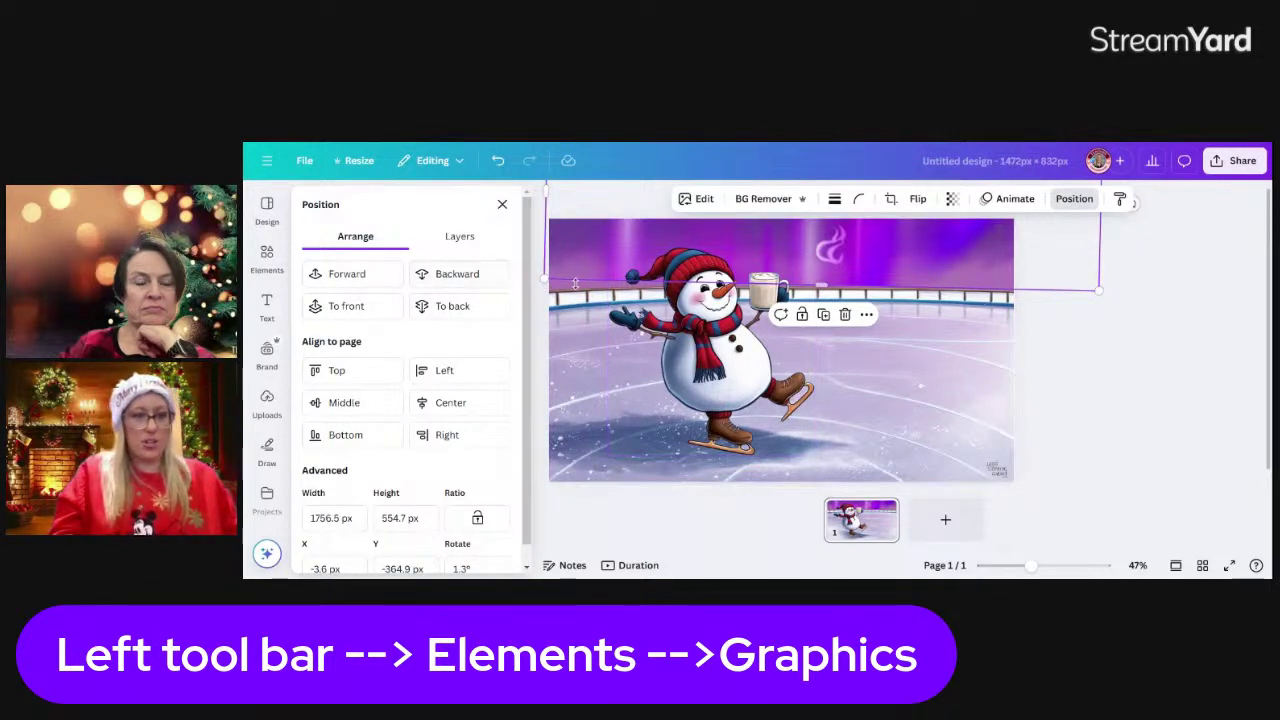
mouse_move(893, 257)
left_mouse_down()
mouse_move(828, 352)
mouse_move(855, 280)
mouse_move(885, 249)
left_mouse_up()
left_click(718, 328)
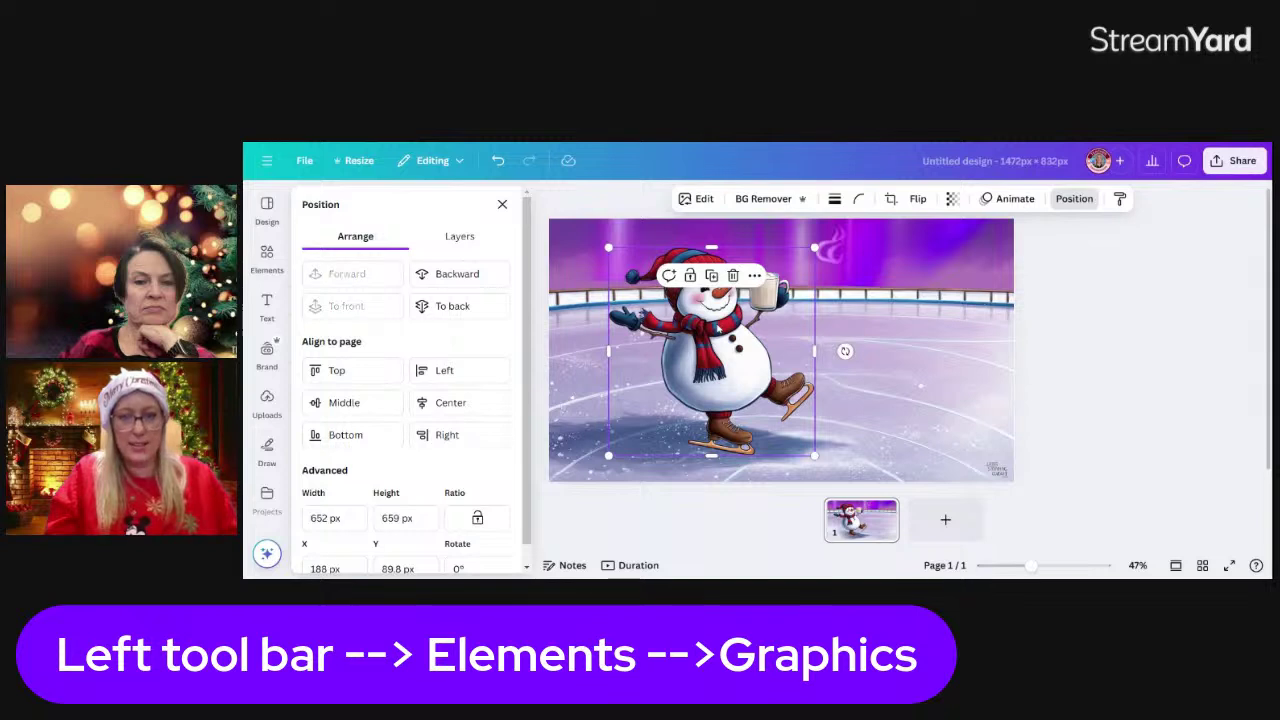
- Separate the white steam swirl above the rink from the background image with Magic Grab
left_click(830, 312)
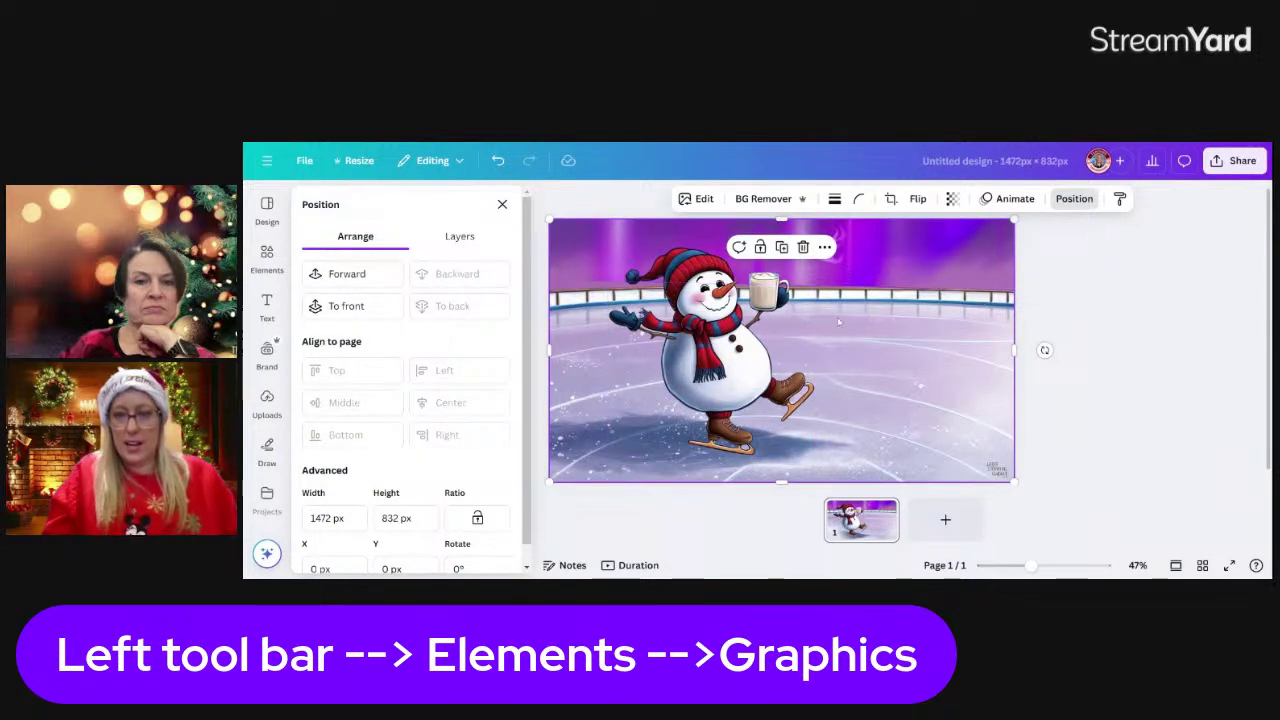
left_click(697, 198)
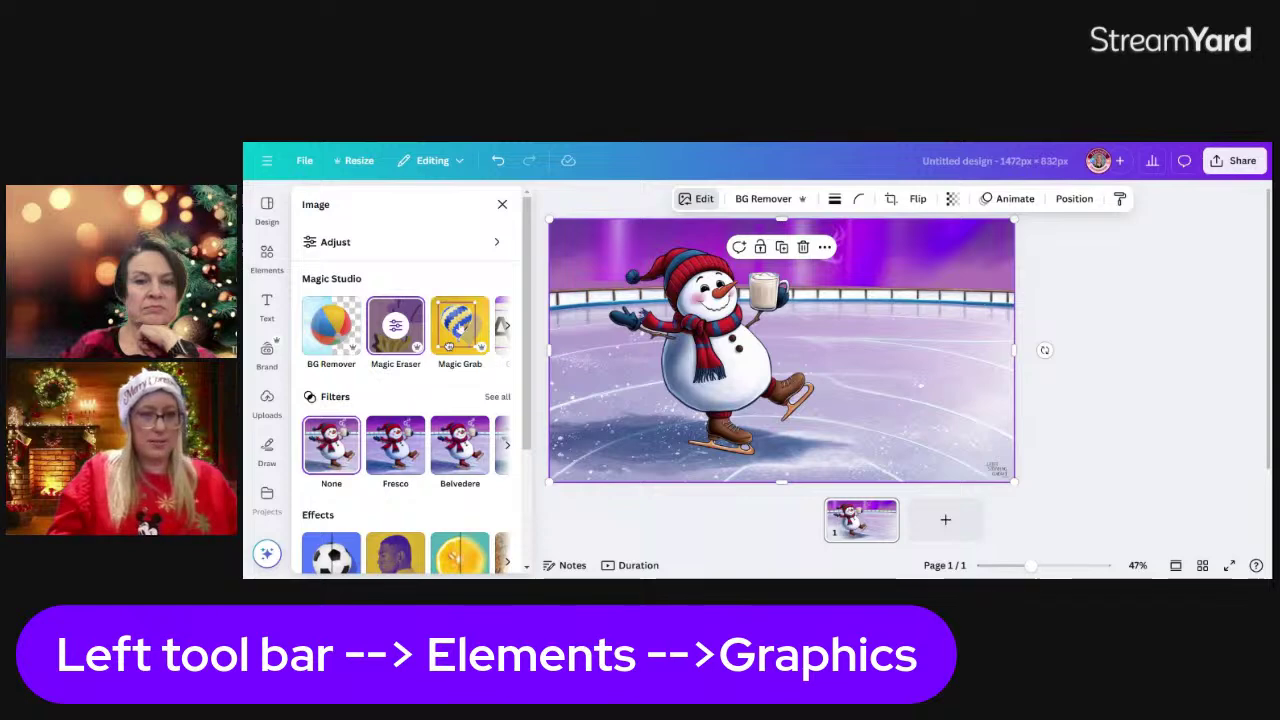
left_click(460, 325)
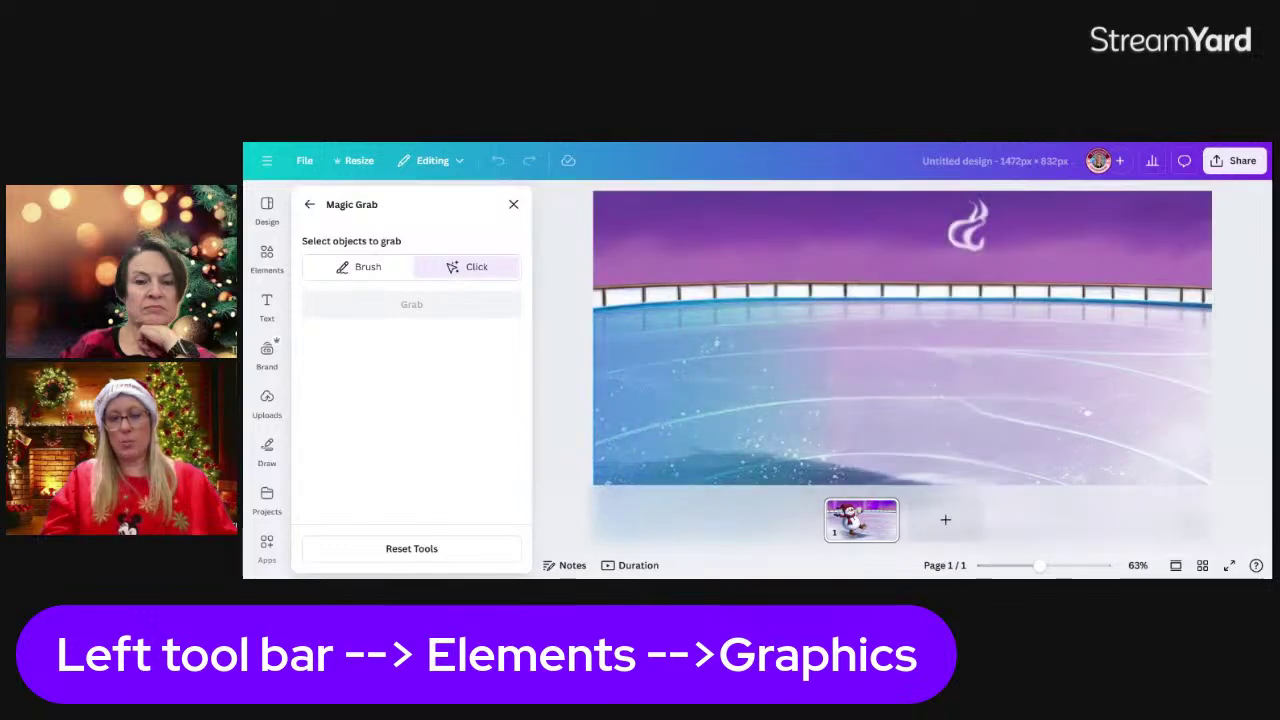
left_click(970, 250)
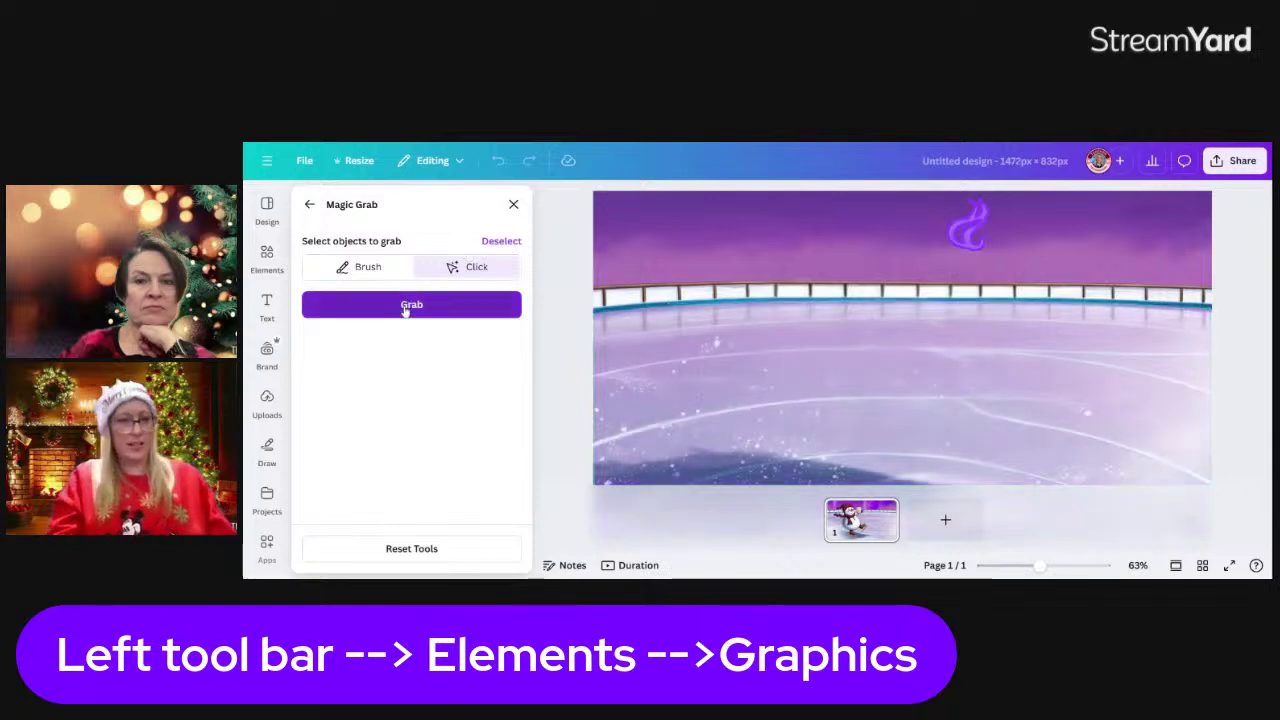
left_click(410, 305)
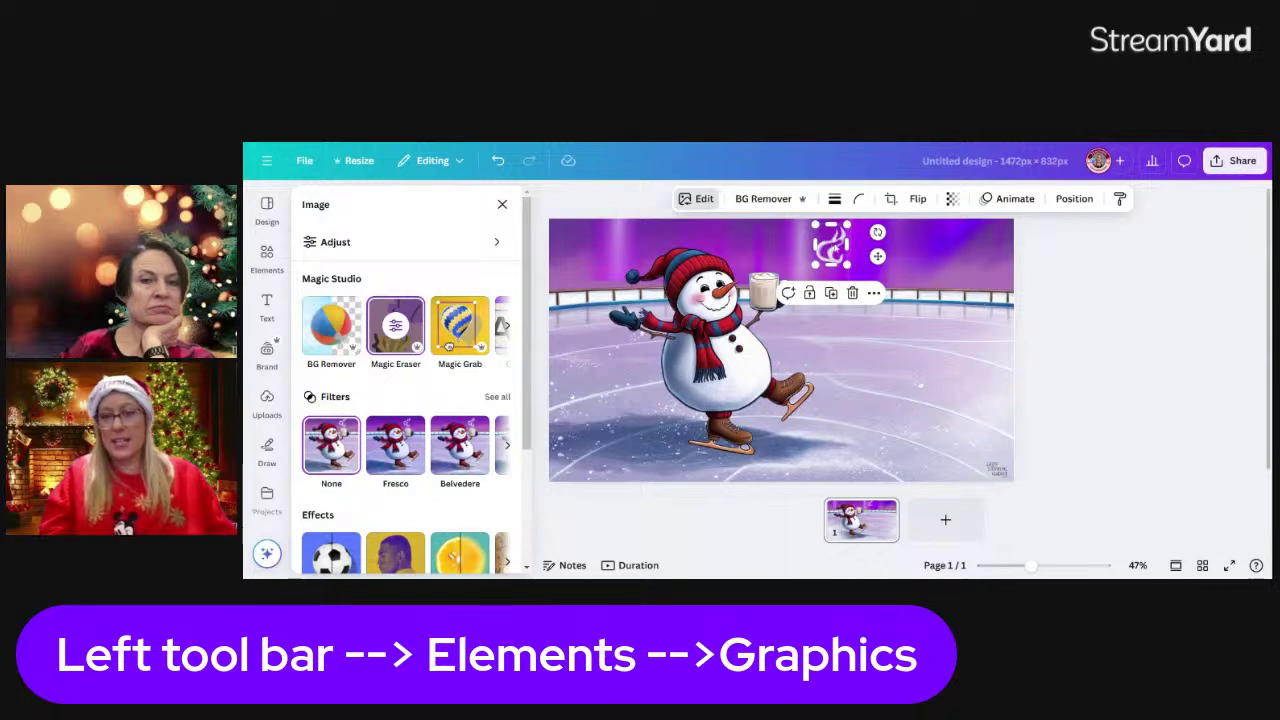
- Remove the separated steam swirl from the design
left_click_drag(830, 245, 1148, 292)
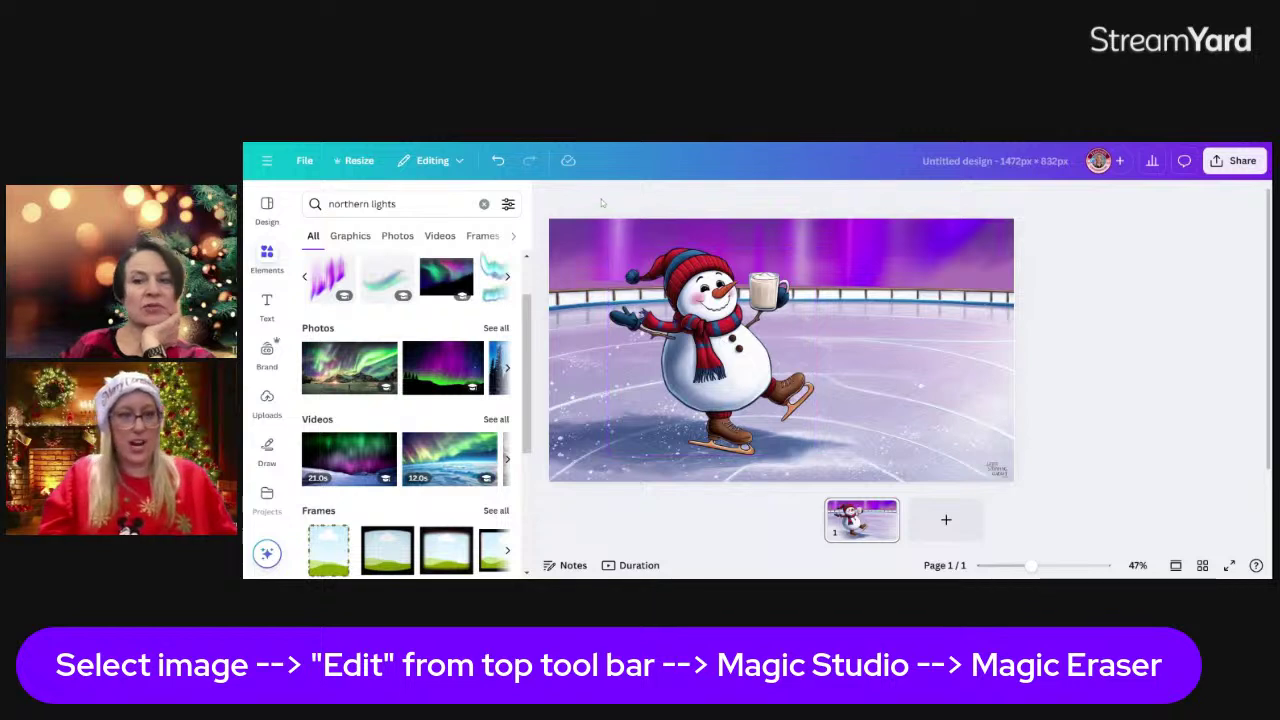
left_click(498, 160)
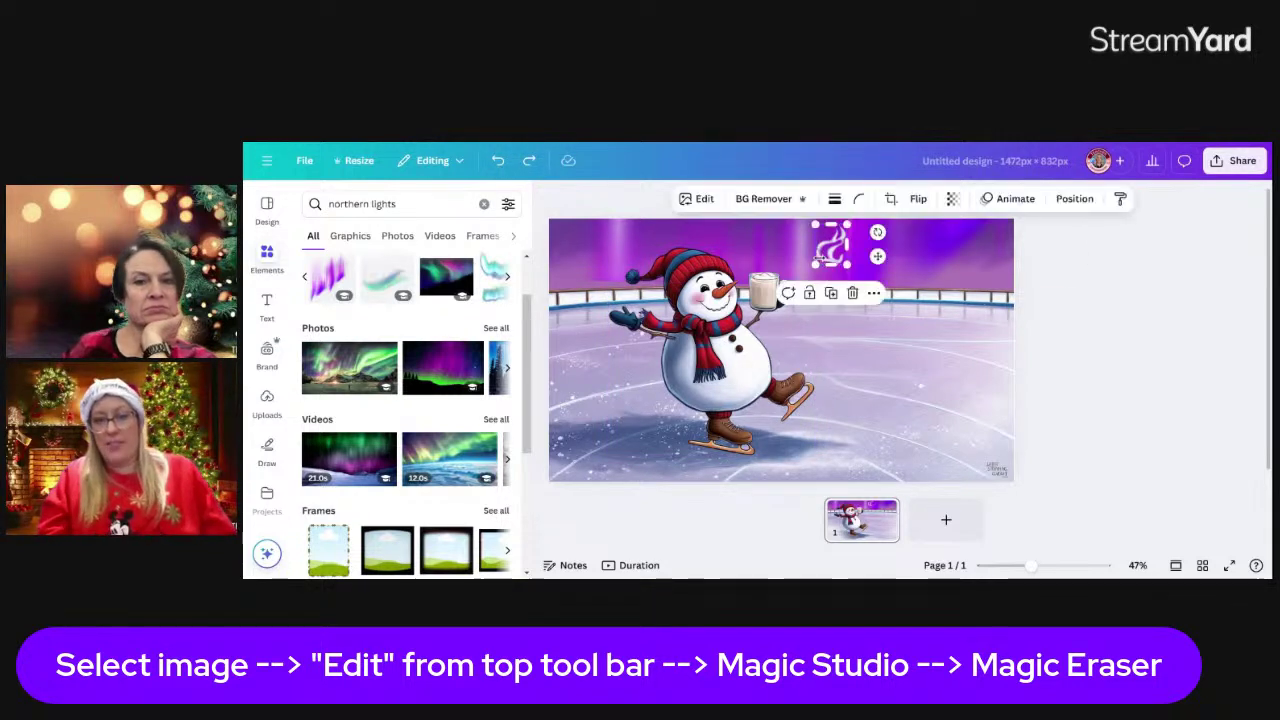
left_click(852, 292)
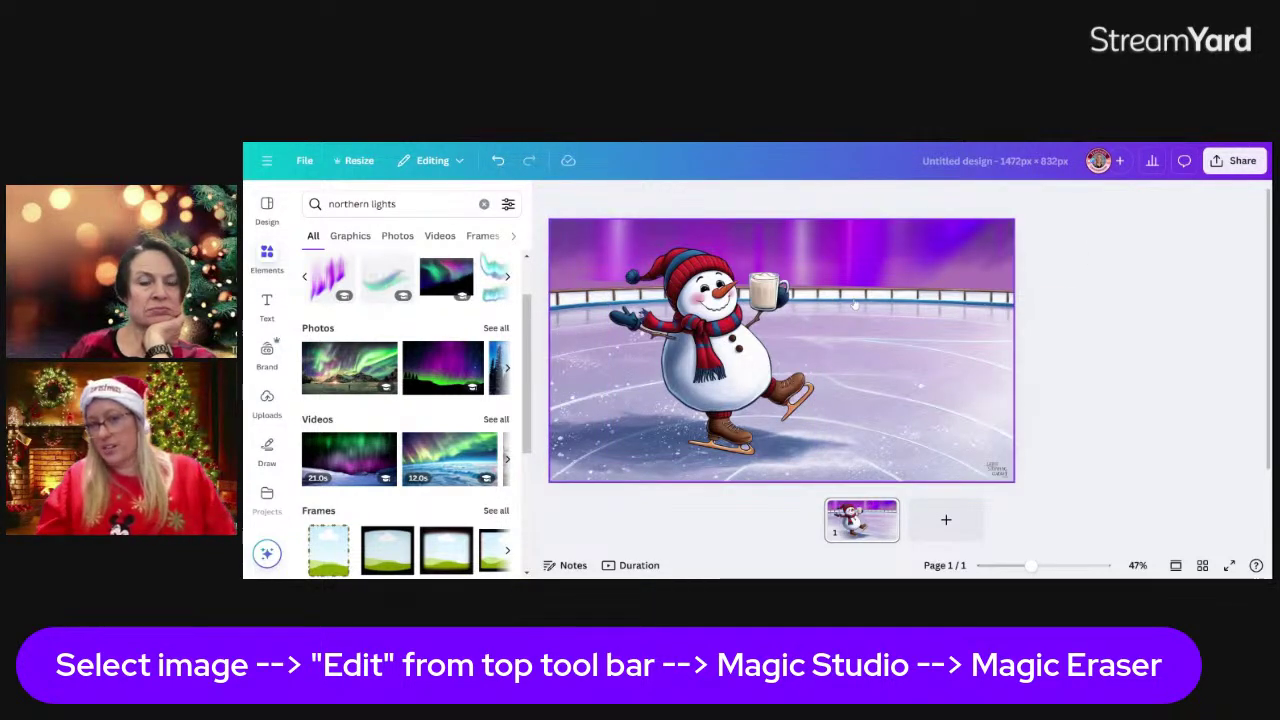
- Shrink the snowman to about 549 × 555 px and move it toward the centre of the rink
left_click(681, 346)
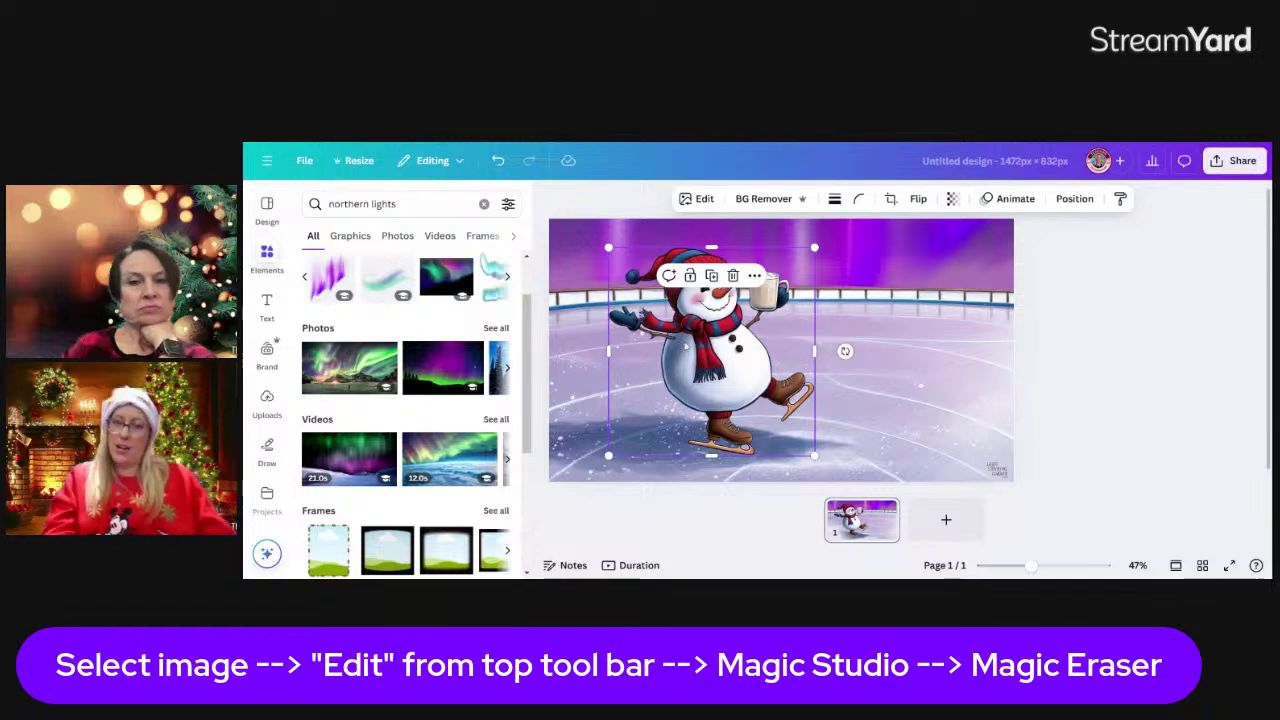
left_click_drag(607, 245, 641, 281)
left_click_drag(739, 364, 779, 341)
left_click(1090, 356)
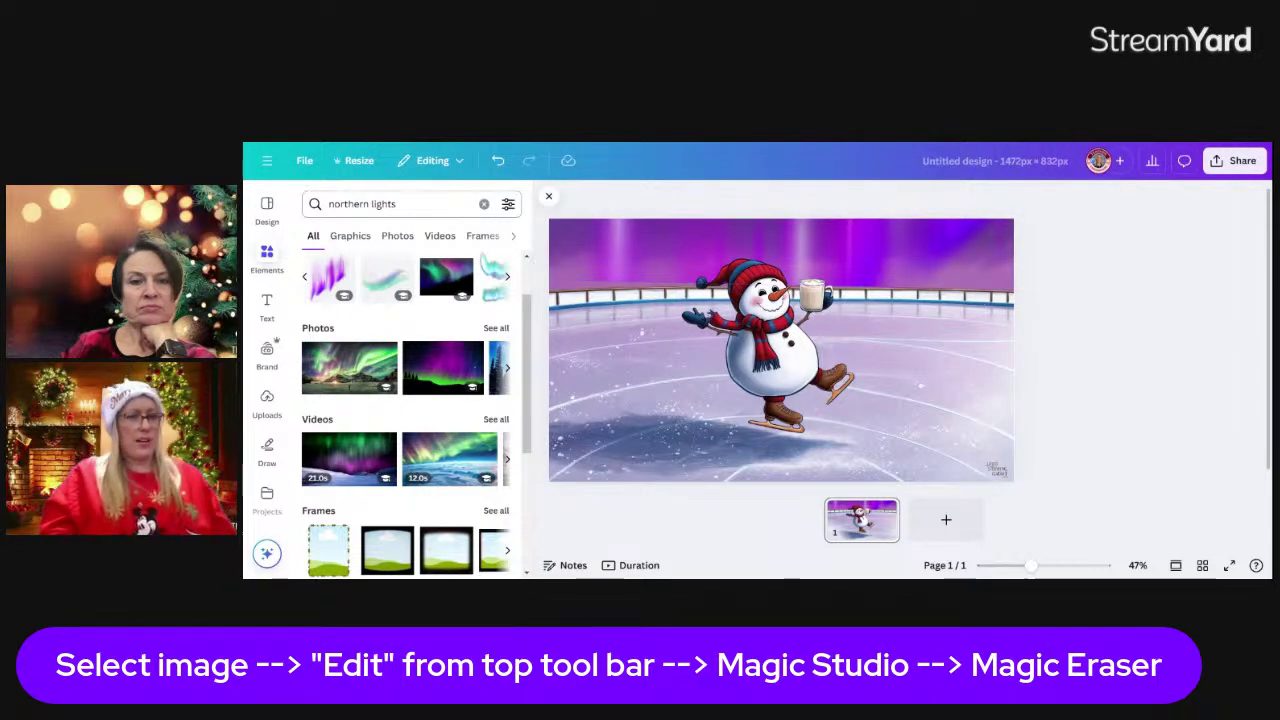
left_click(484, 204)
type("sn")
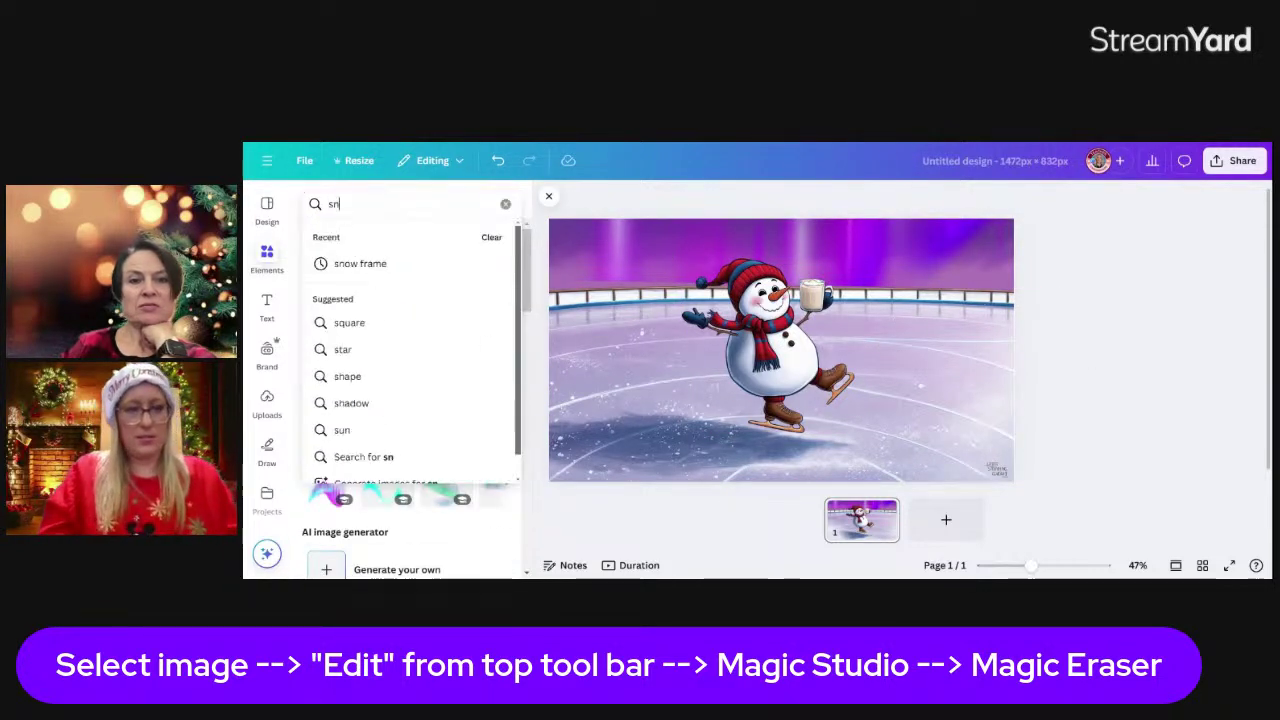
type("owman")
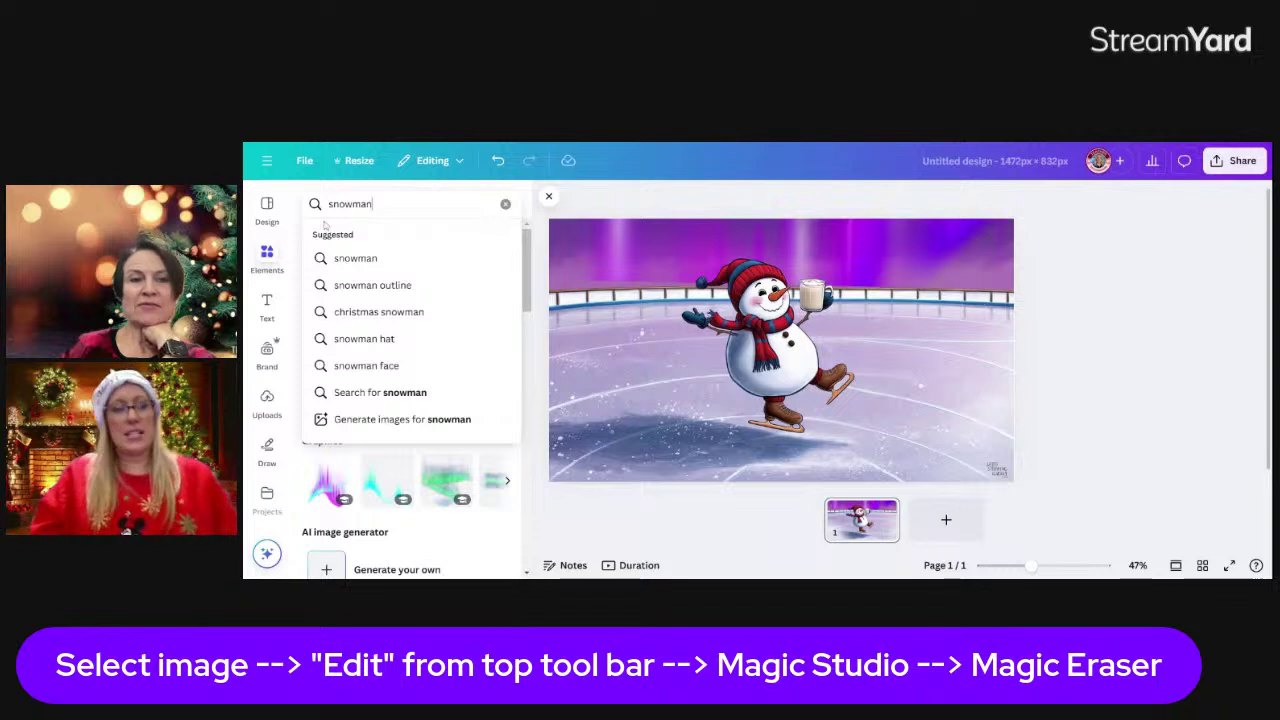
left_click(261, 272)
- Try the Santa-hat reindeer graphic from a "rudolph" element search beside the snowman and take it out of the design
left_click(345, 209)
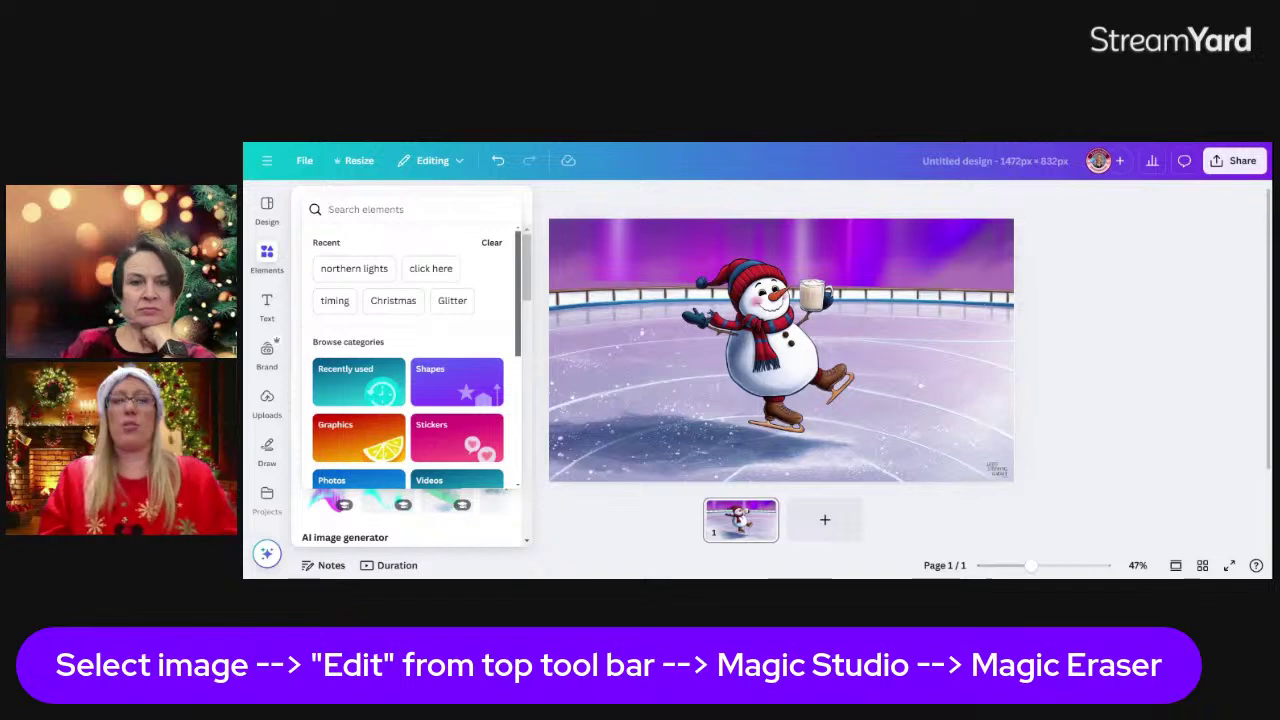
type("rudolph")
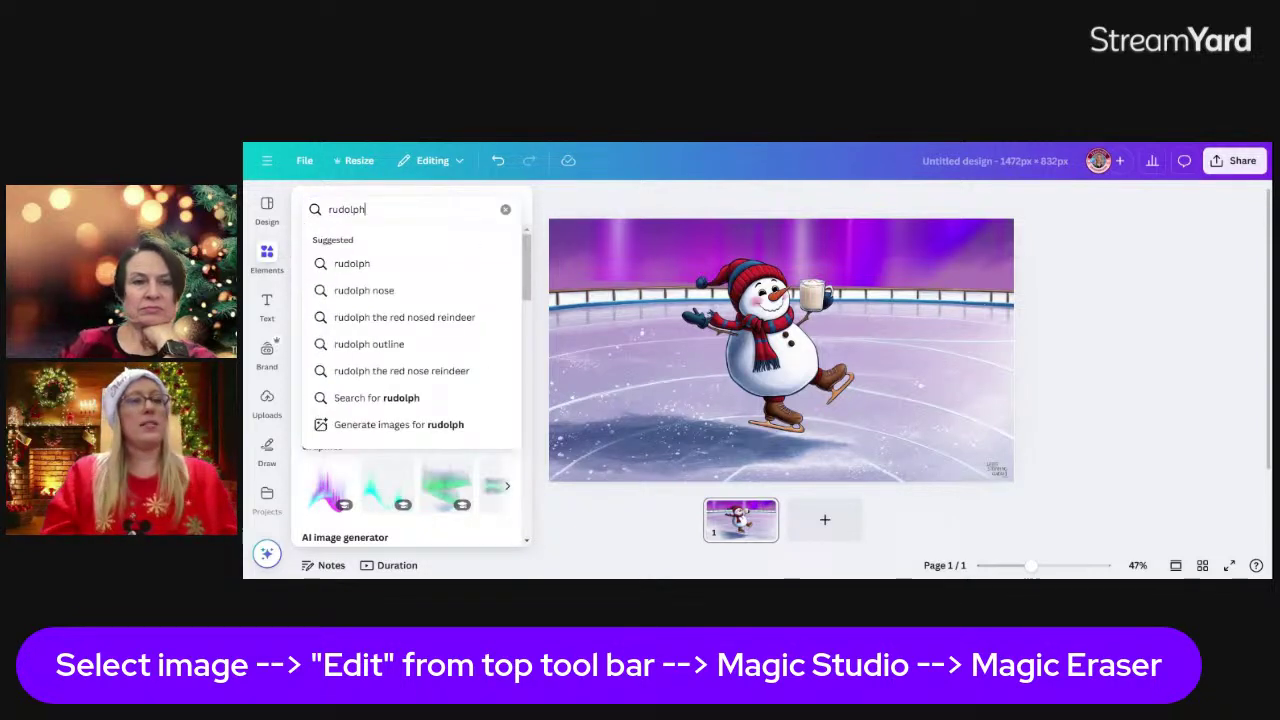
key("Return")
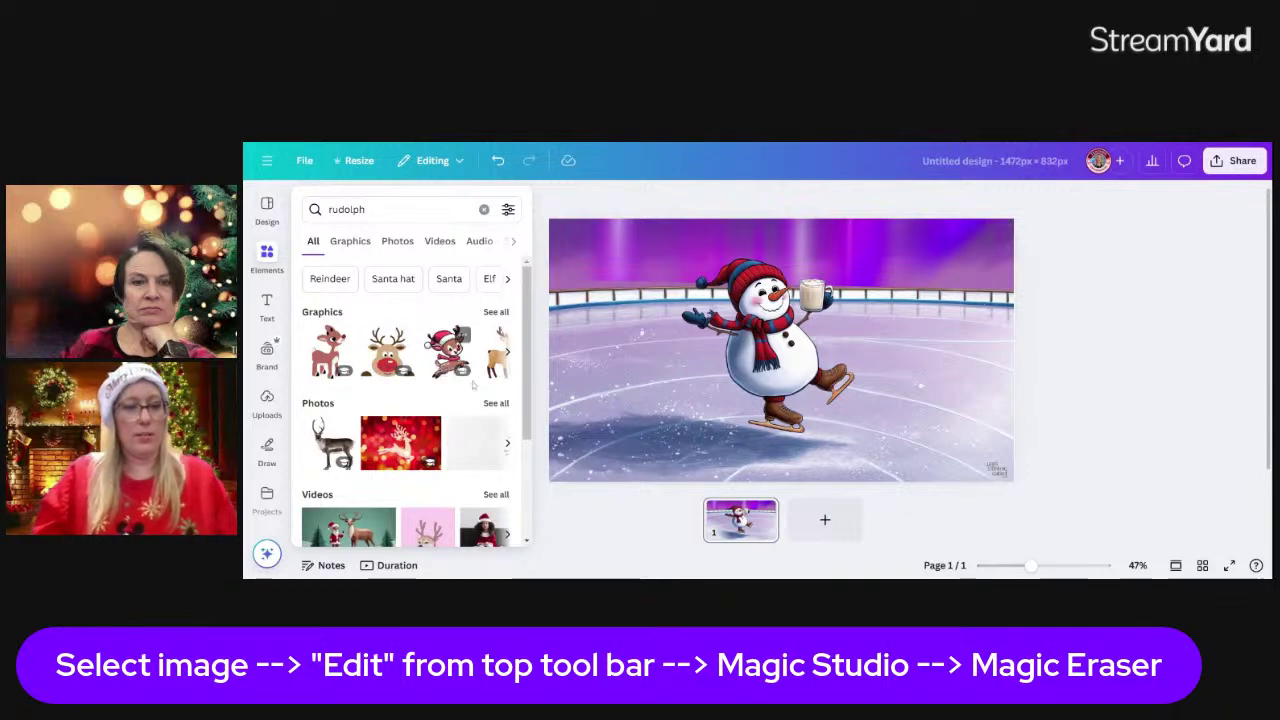
left_click(447, 350)
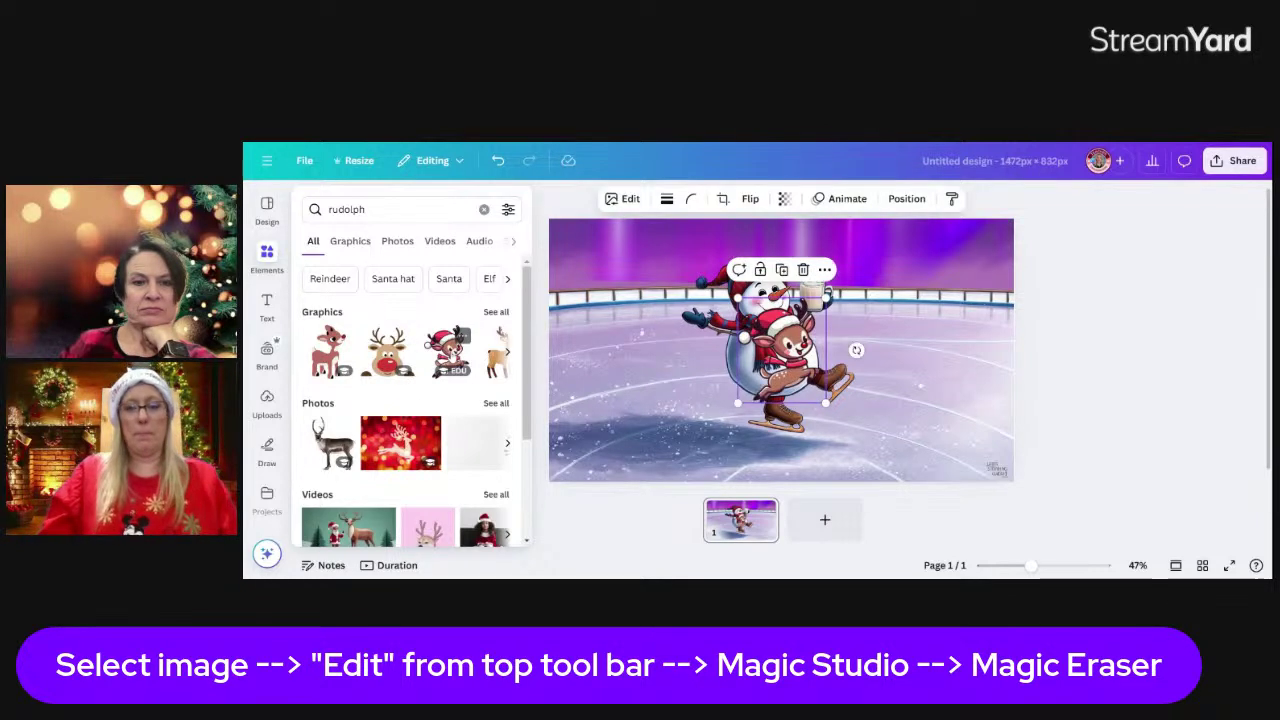
left_click(267, 258)
left_click_drag(783, 297, 646, 381)
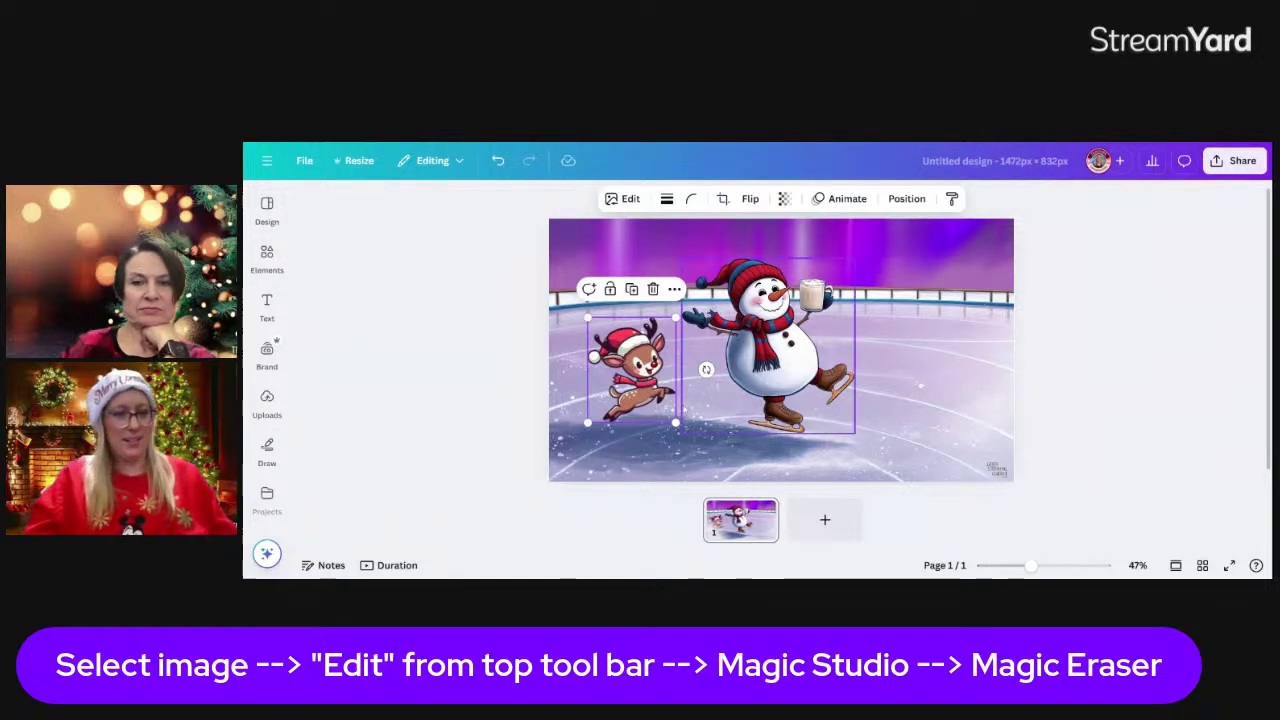
left_click(267, 258)
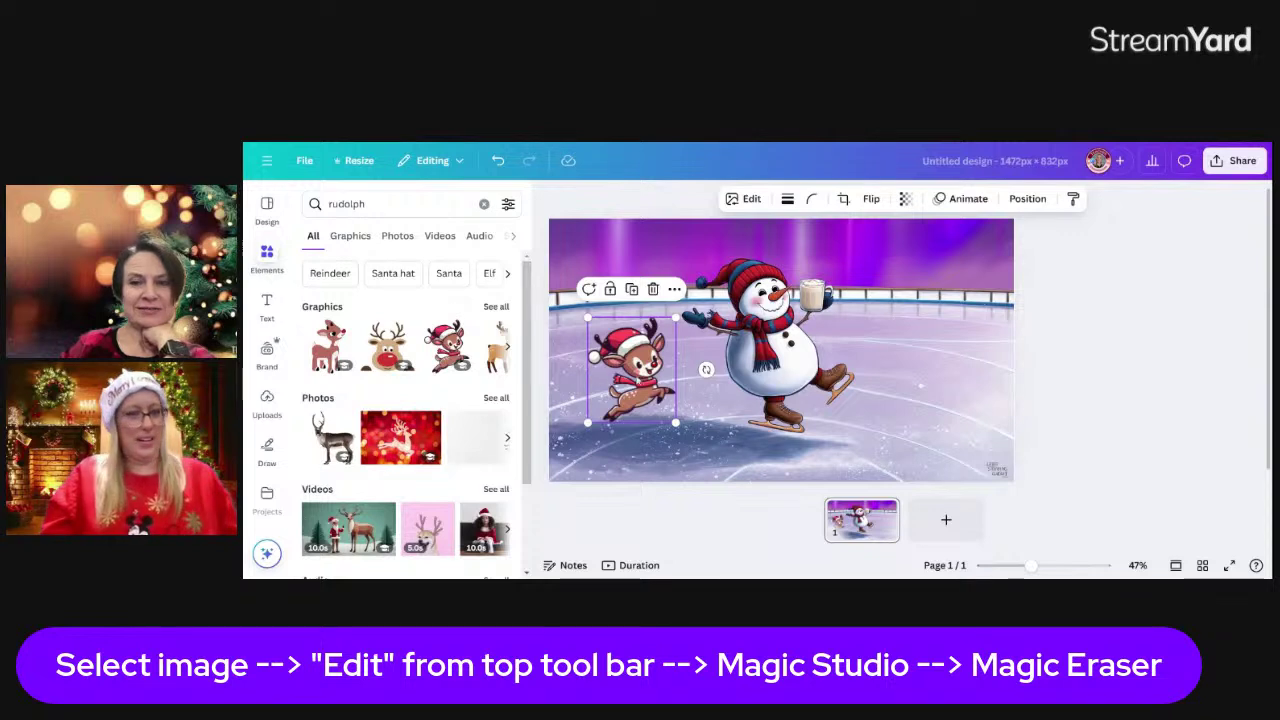
left_click_drag(706, 369, 1123, 345)
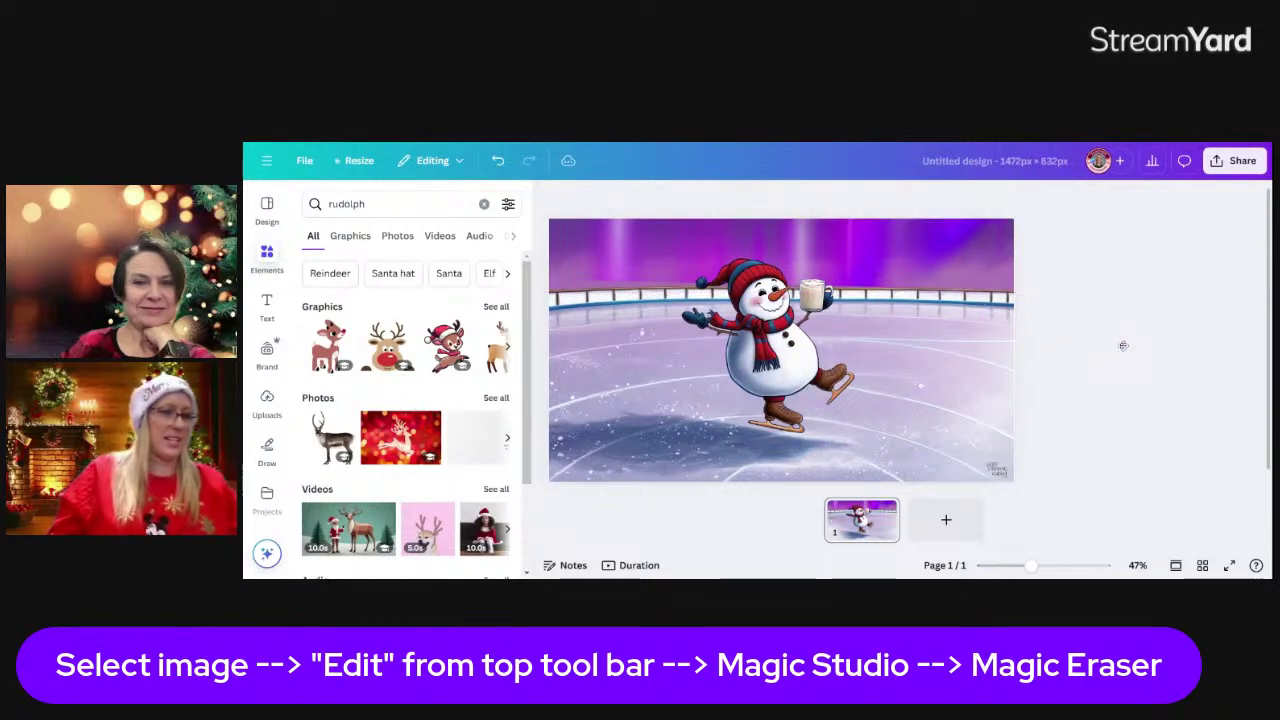
- Search the elements for "rudolph" and add the leaping reindeer graphic with the Santa hat to the design
left_click(484, 204)
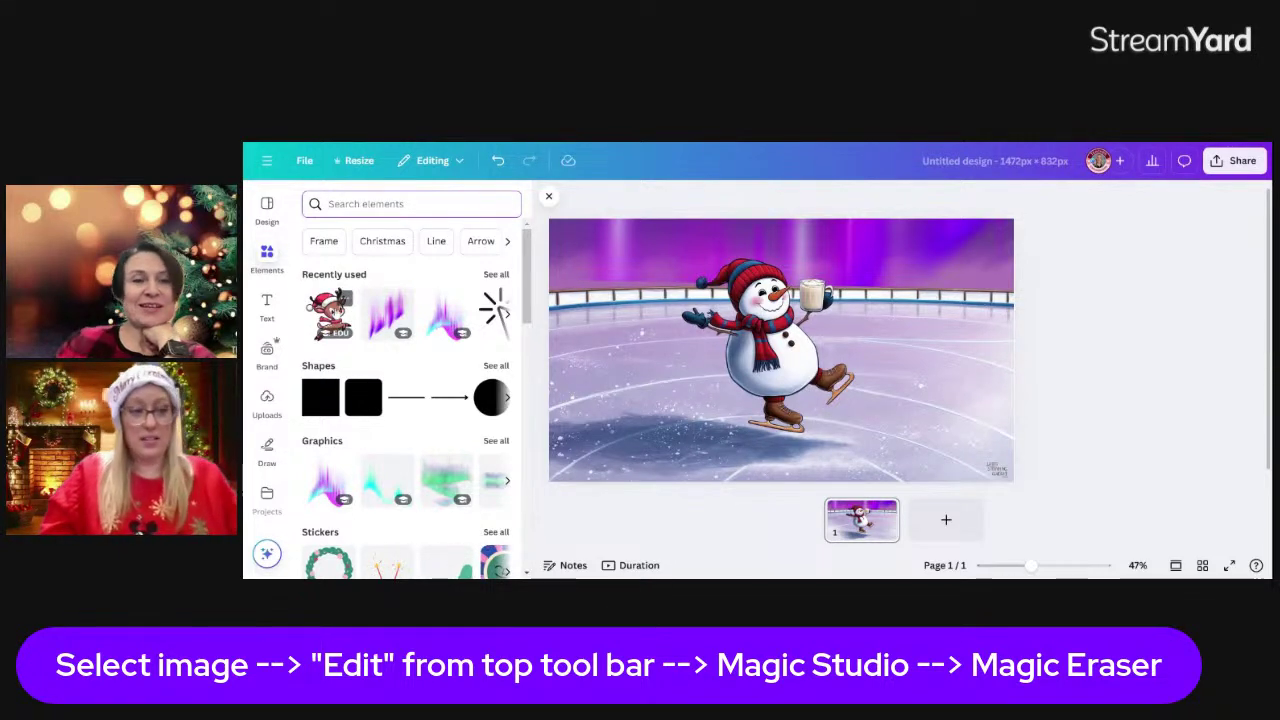
type("rudo")
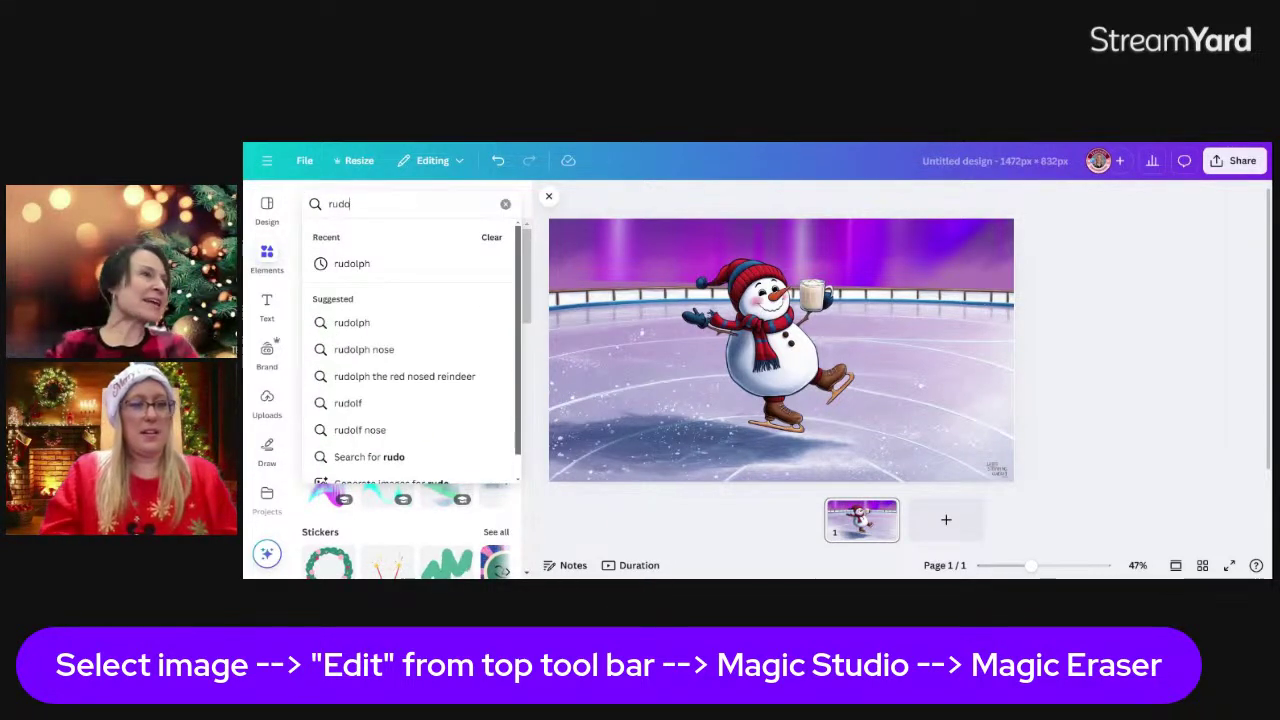
type("lph")
key("Return")
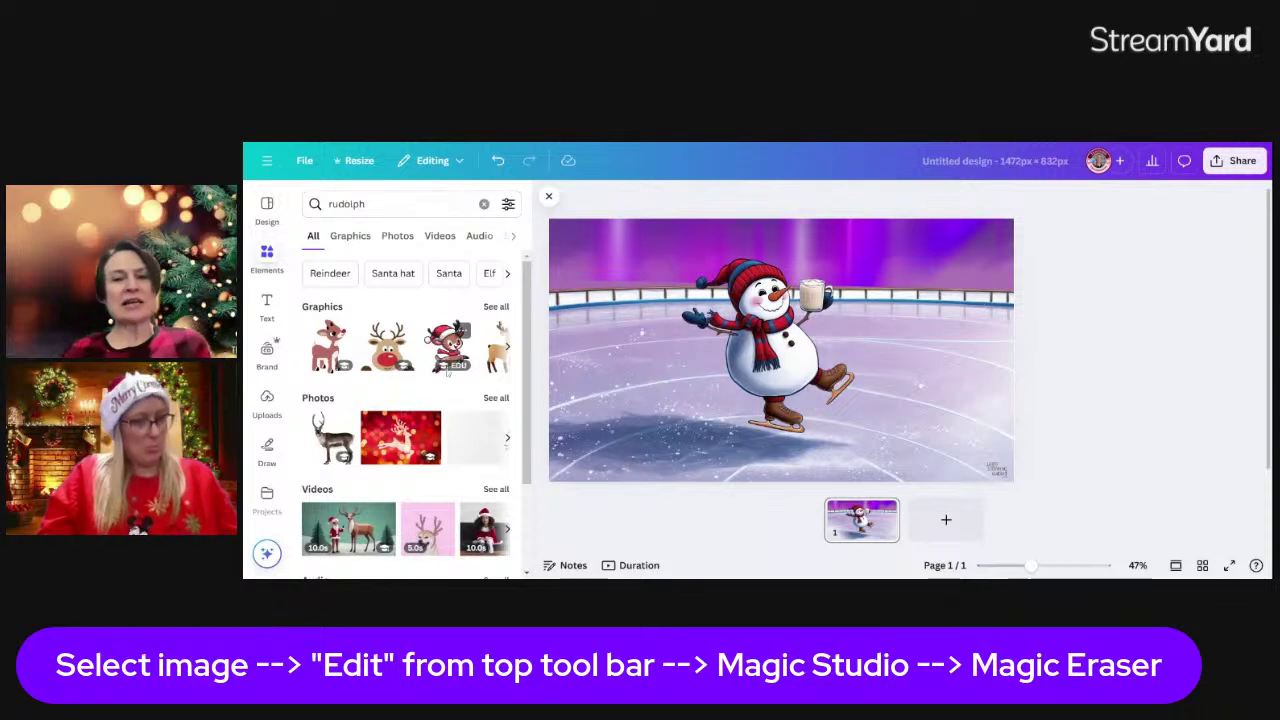
left_click(450, 348)
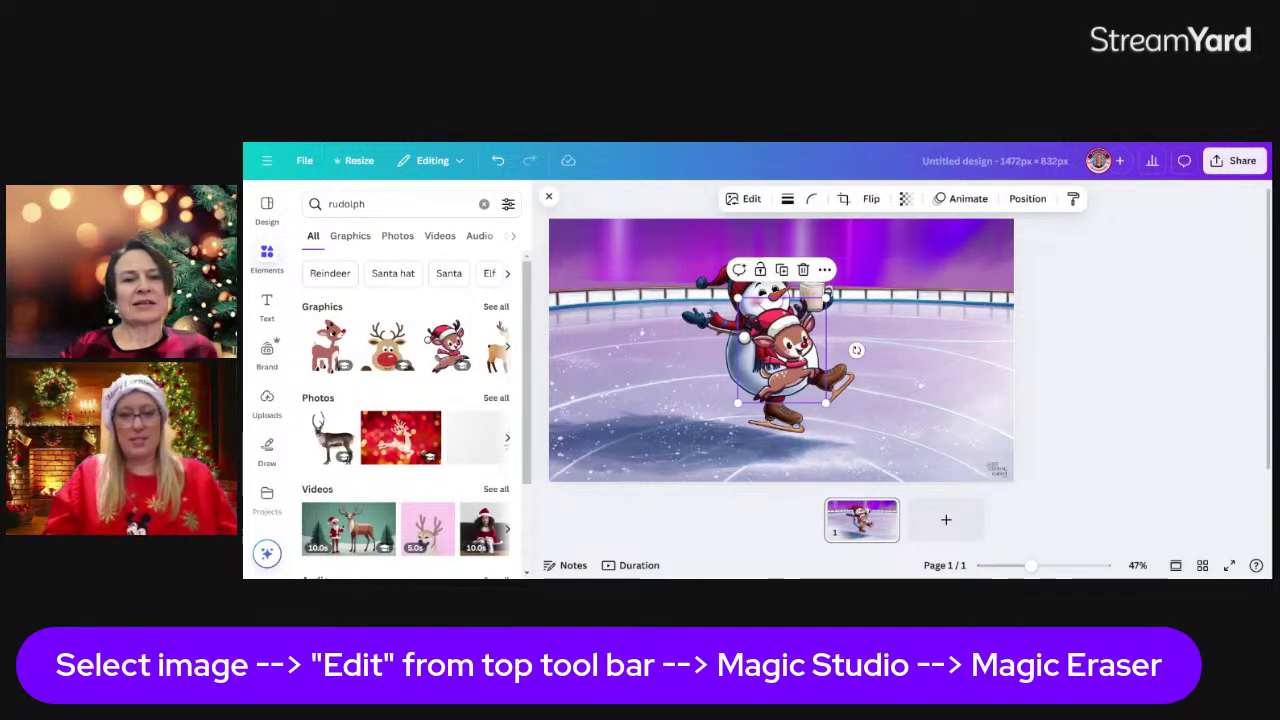
- Place the reindeer left of the snowman at about 357 × 427 px and move the snowman to about X 736 px, Y 124 px
left_click_drag(790, 345, 646, 372)
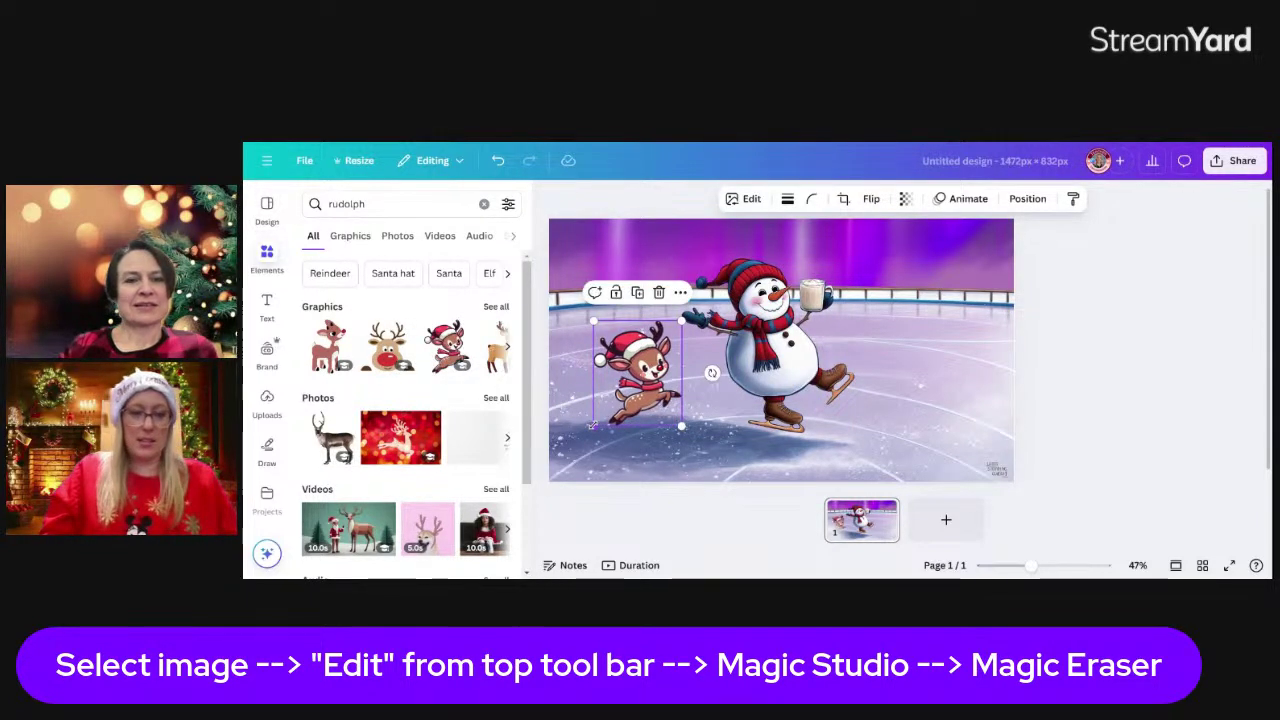
left_click_drag(594, 426, 568, 456)
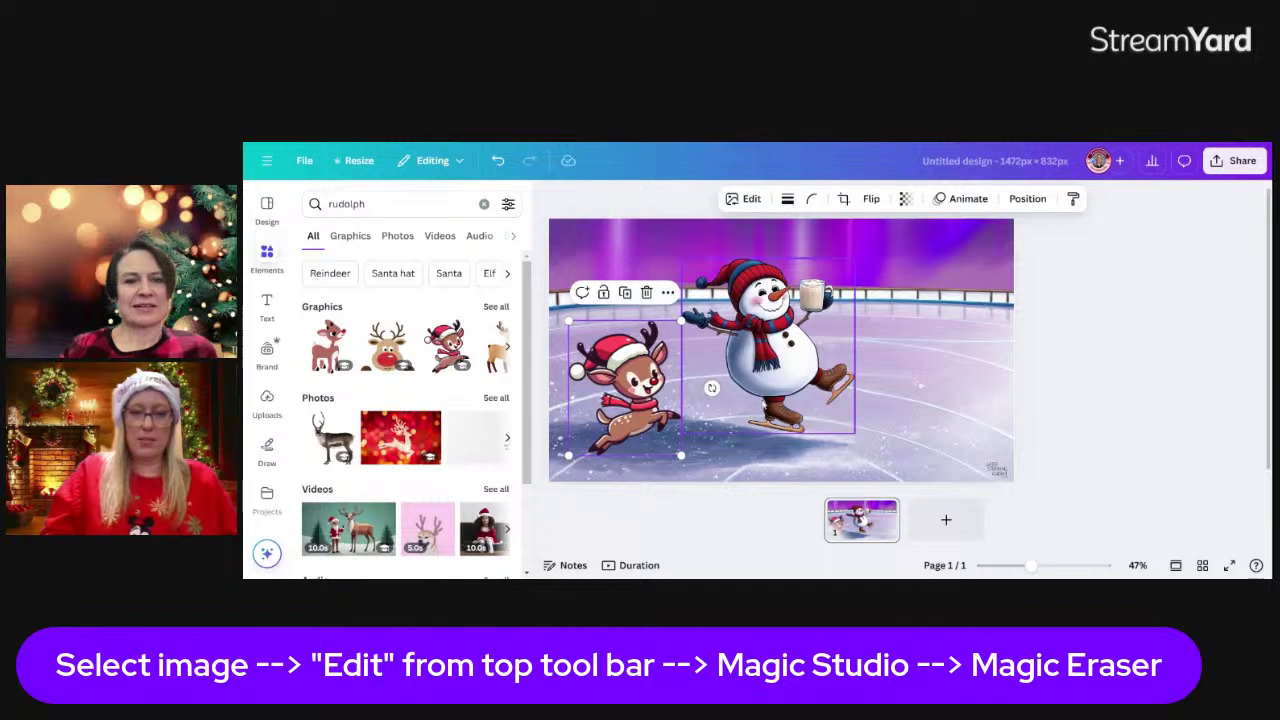
left_click_drag(750, 417, 869, 397)
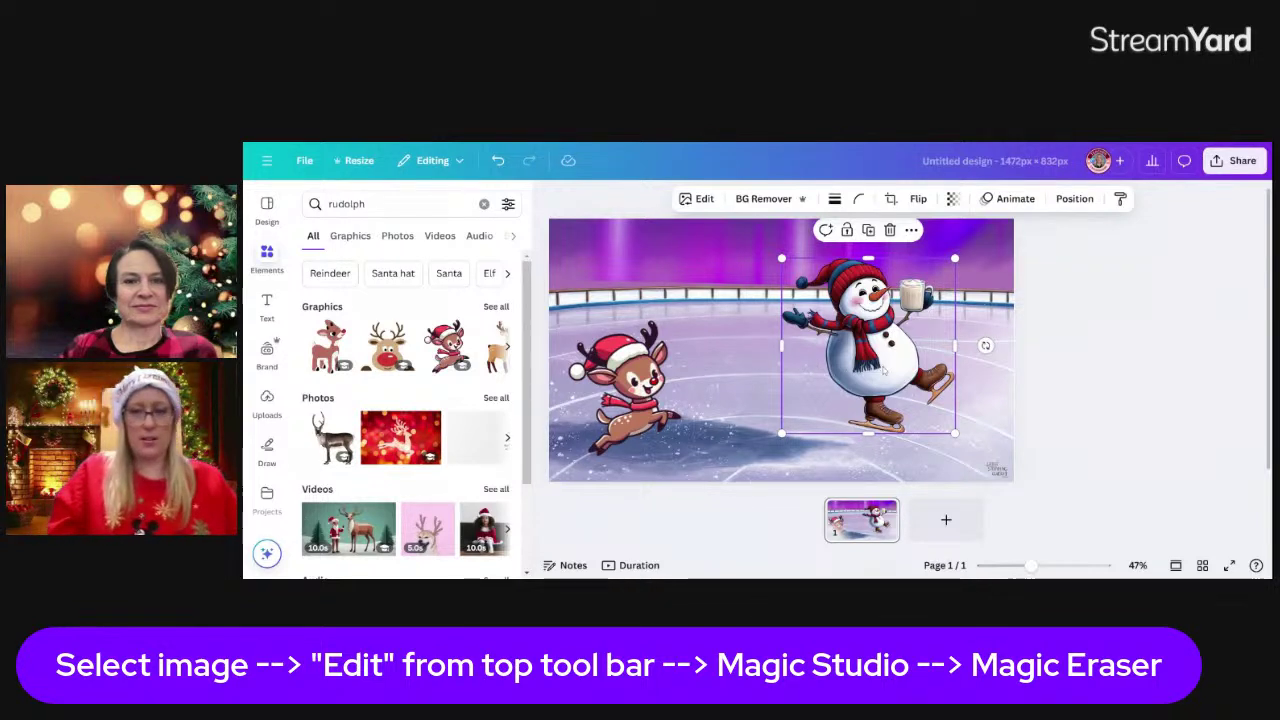
- Examine the position and stacking options of the snowman and the reindeer
left_click(1073, 199)
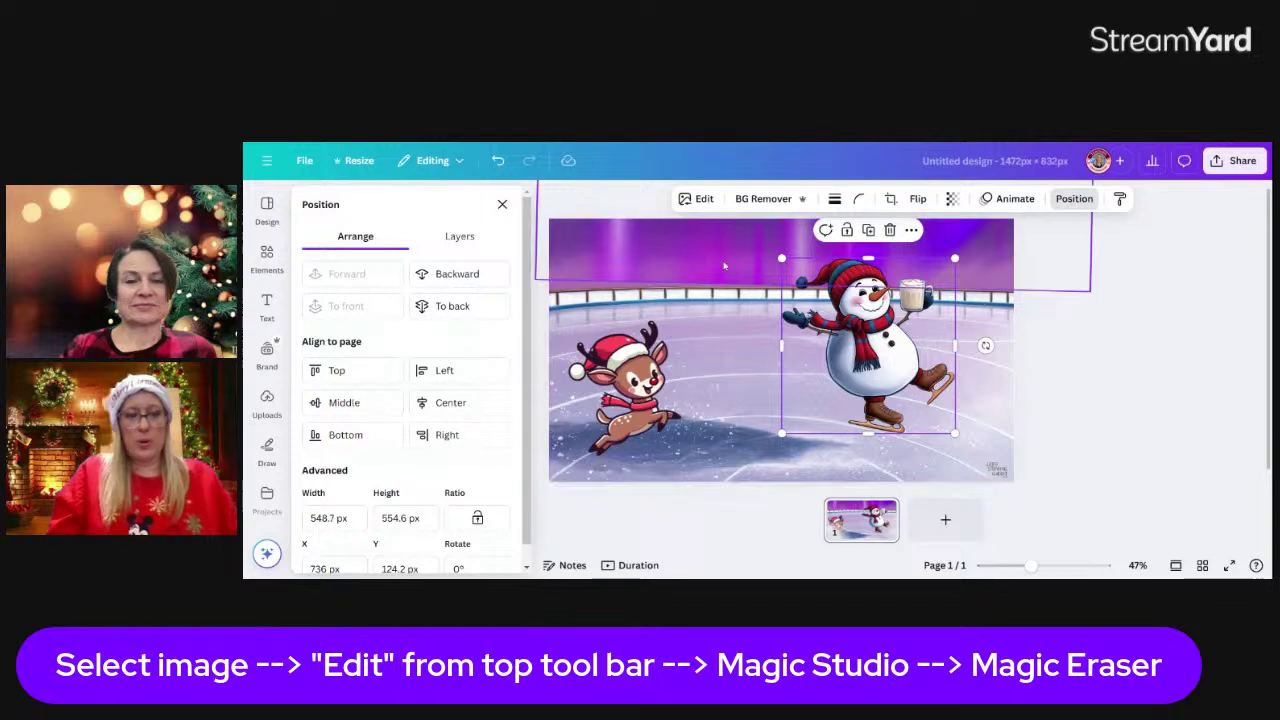
left_click(600, 365)
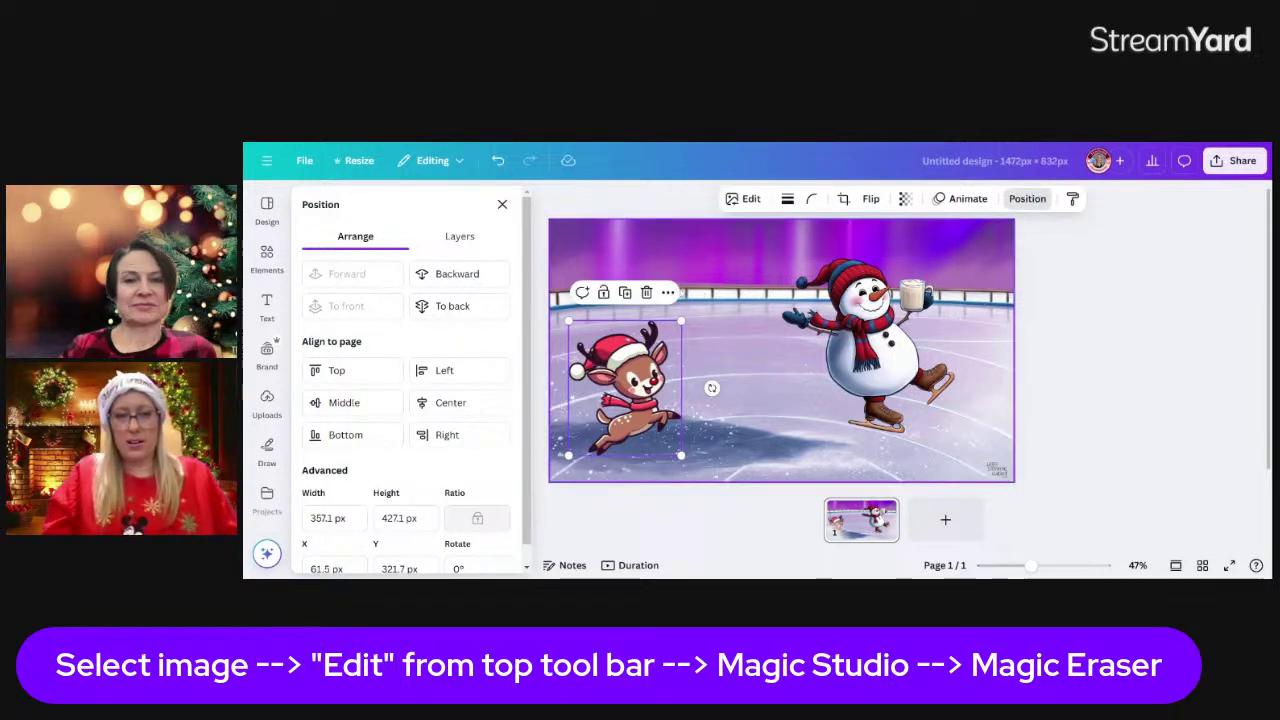
left_click(668, 292)
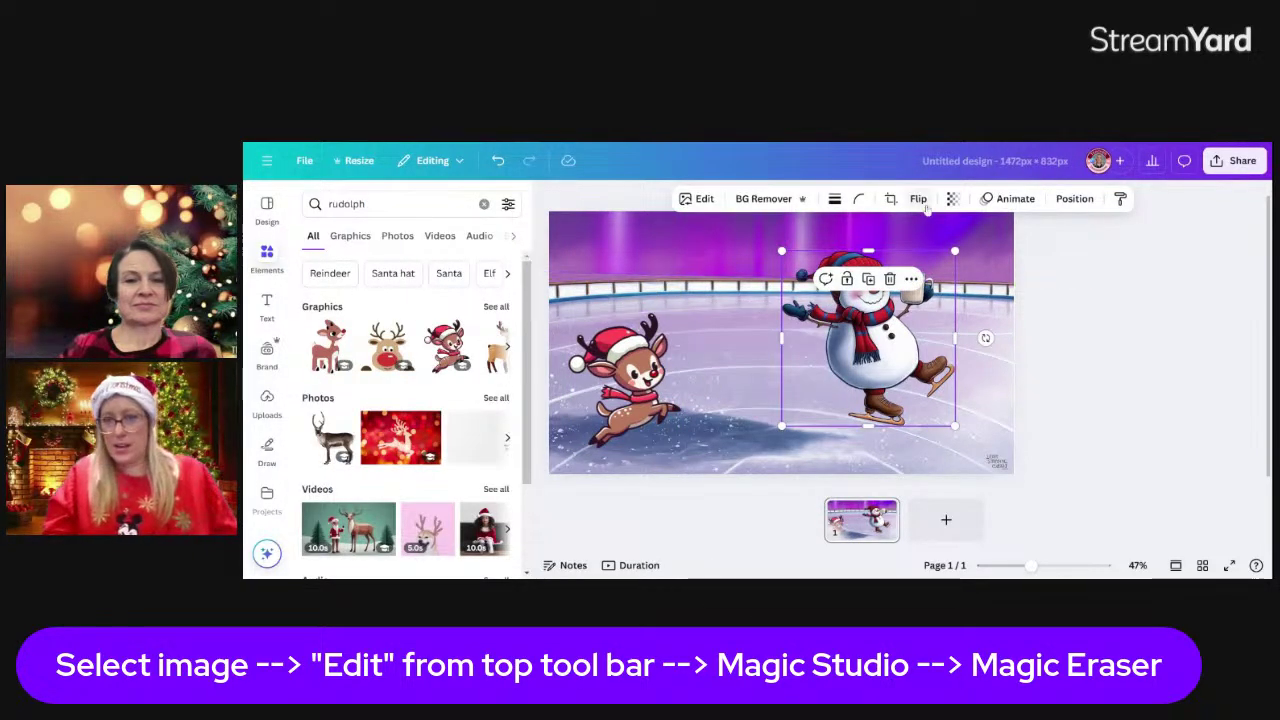
left_click(1150, 343)
- Try a vertical flip on the snowman and turn it back upright
left_click(900, 352)
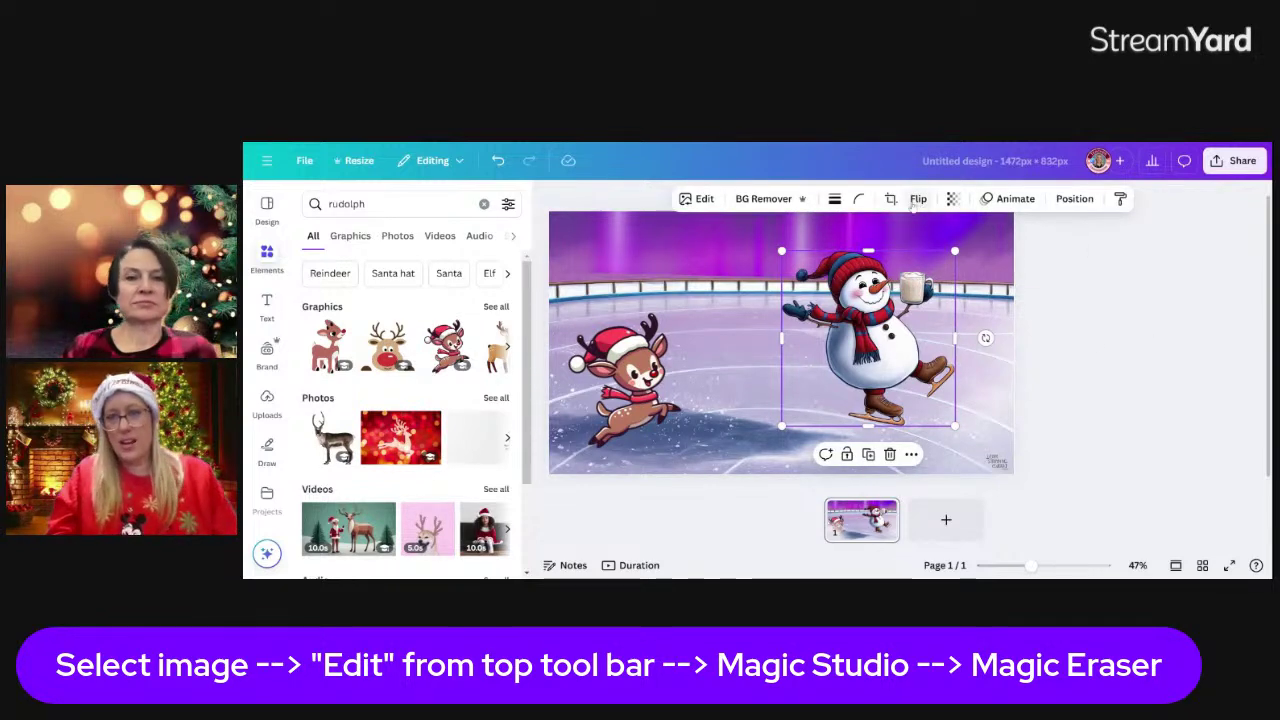
left_click(918, 199)
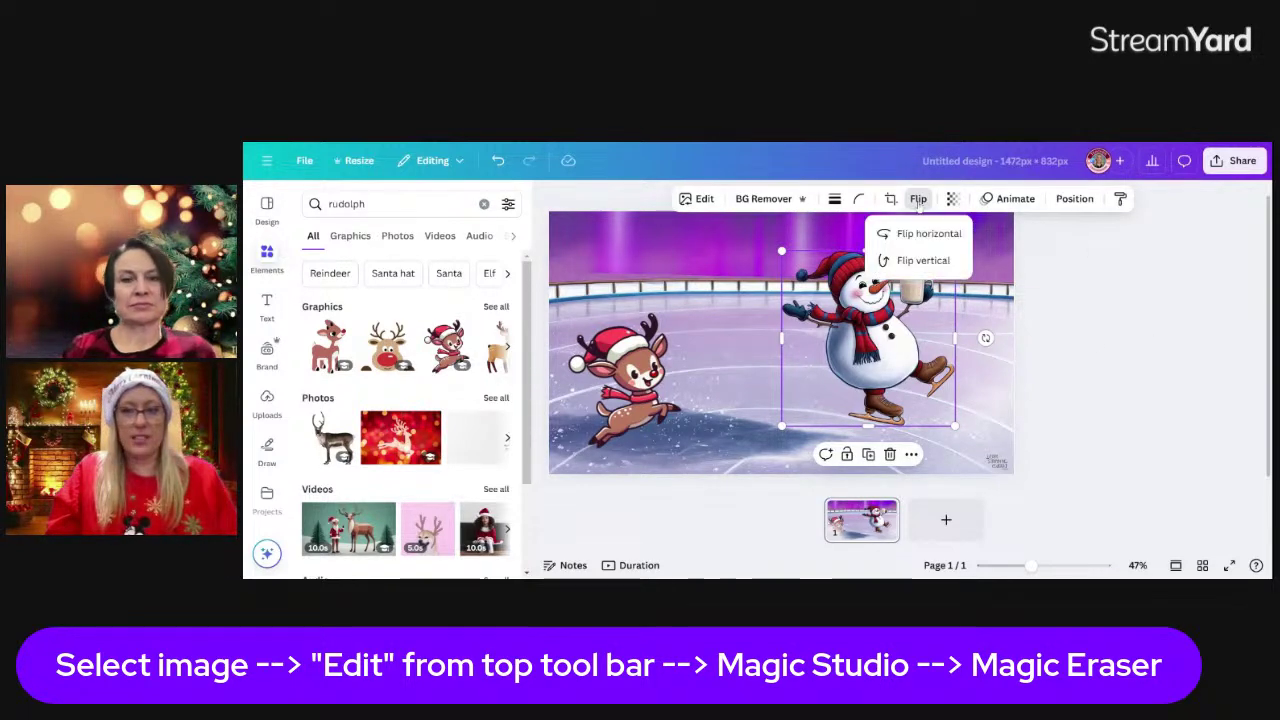
left_click(914, 262)
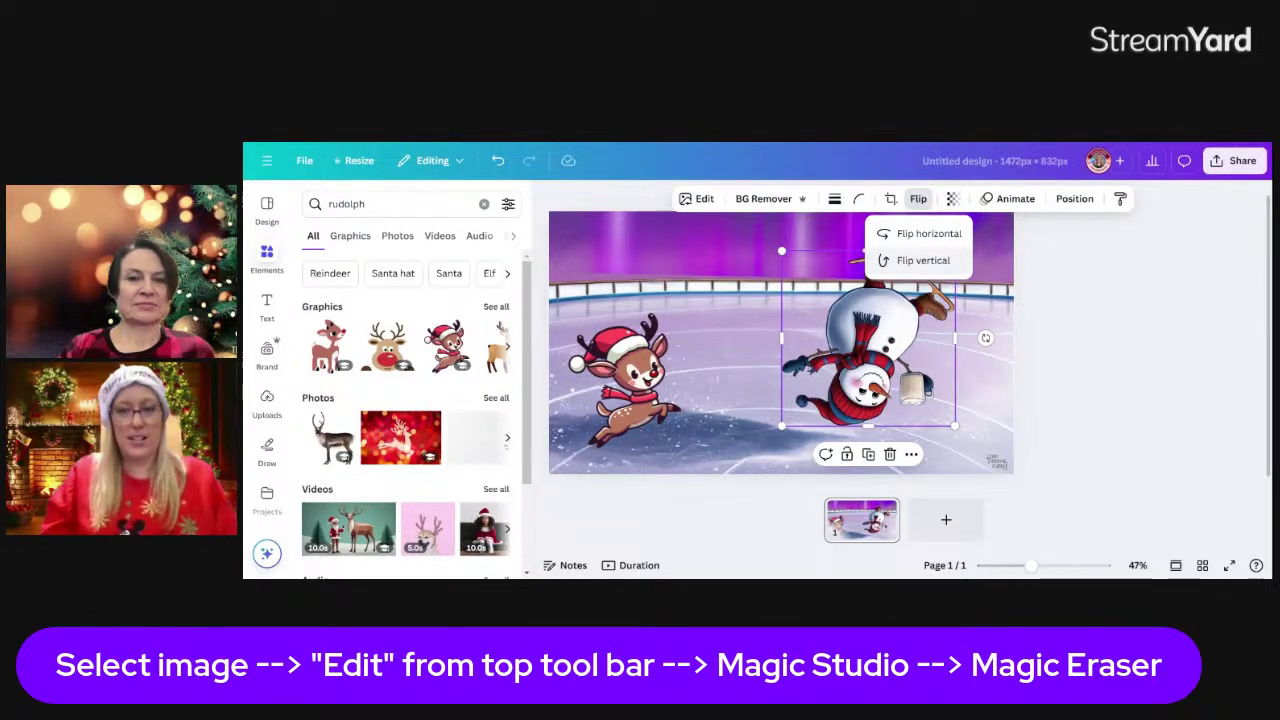
left_click(913, 262)
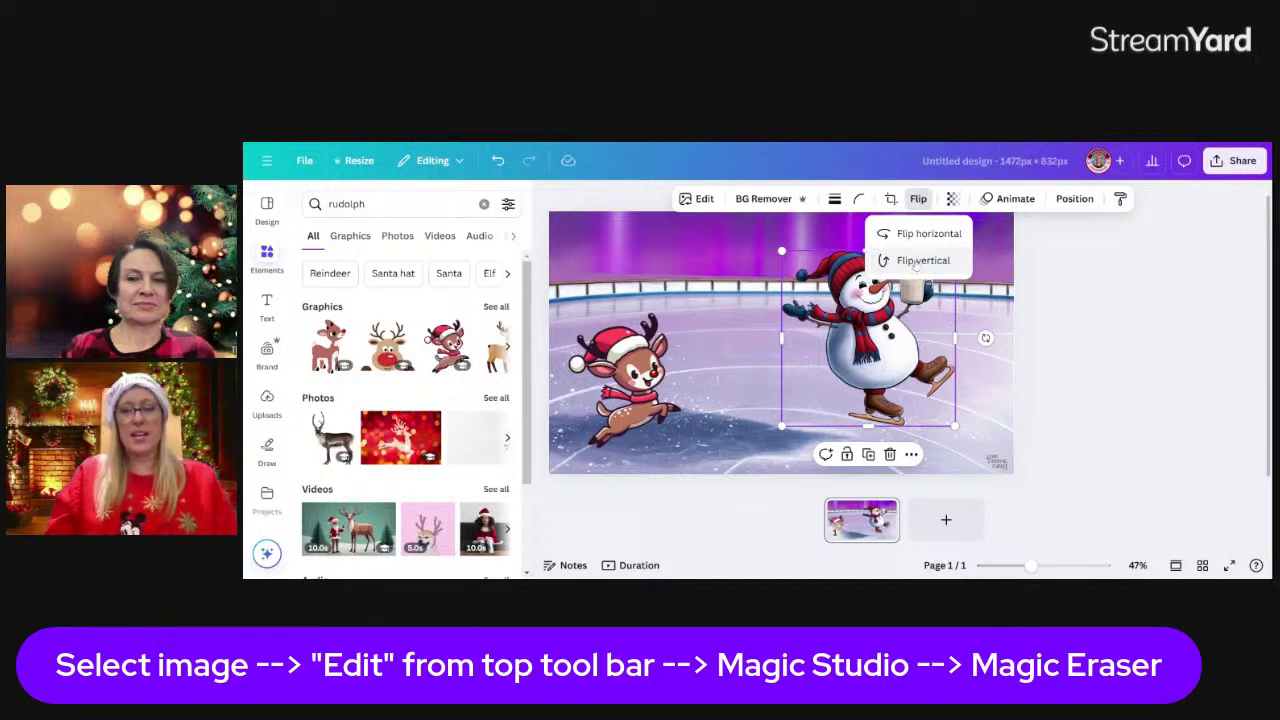
- Flip the snowman horizontally so it faces the reindeer and shift it slightly down and to the right
left_click(941, 237)
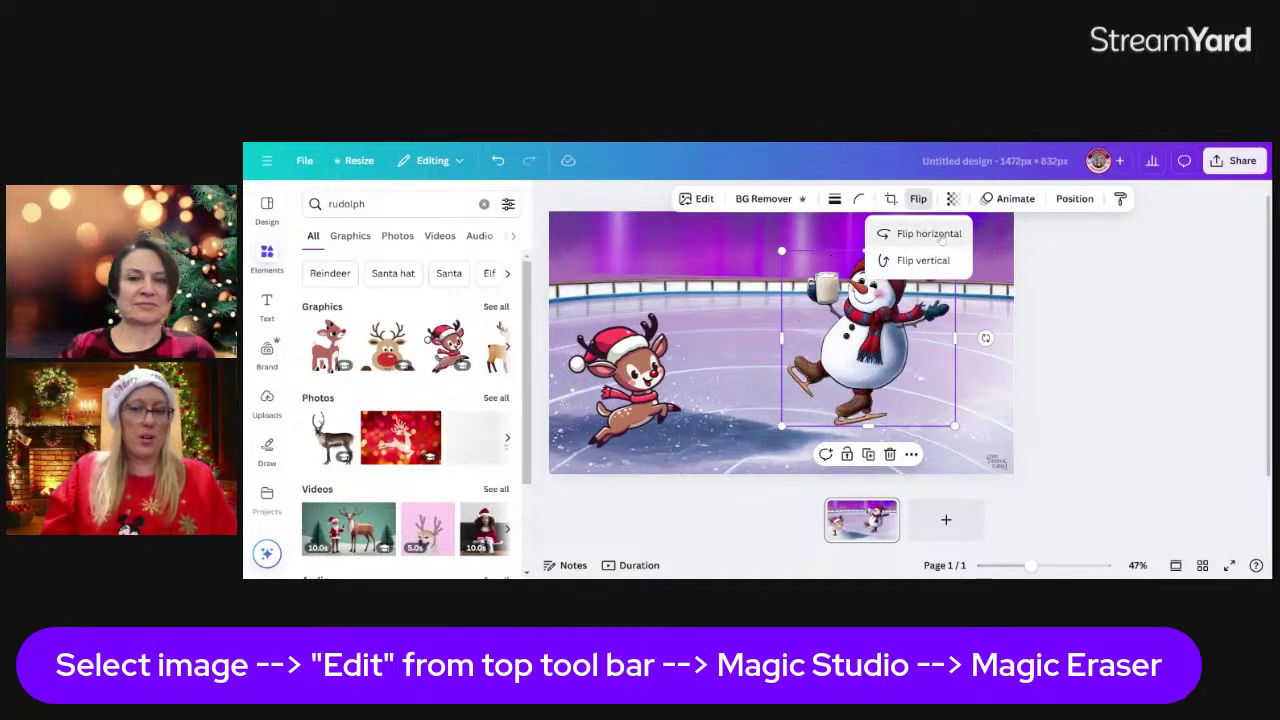
left_click(1095, 339)
left_click_drag(859, 355, 876, 369)
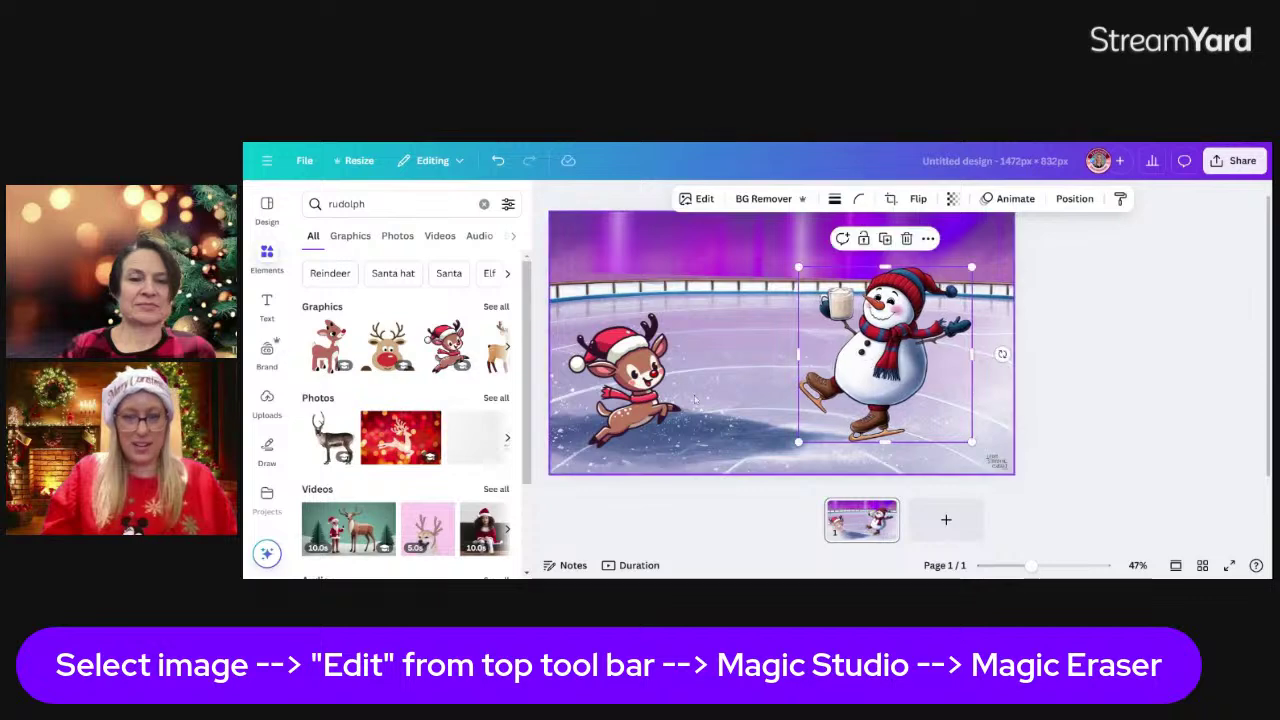
- Move the reindeer slightly closer to the snowman on the ice rink
left_click(625, 385)
left_click_drag(625, 385, 655, 383)
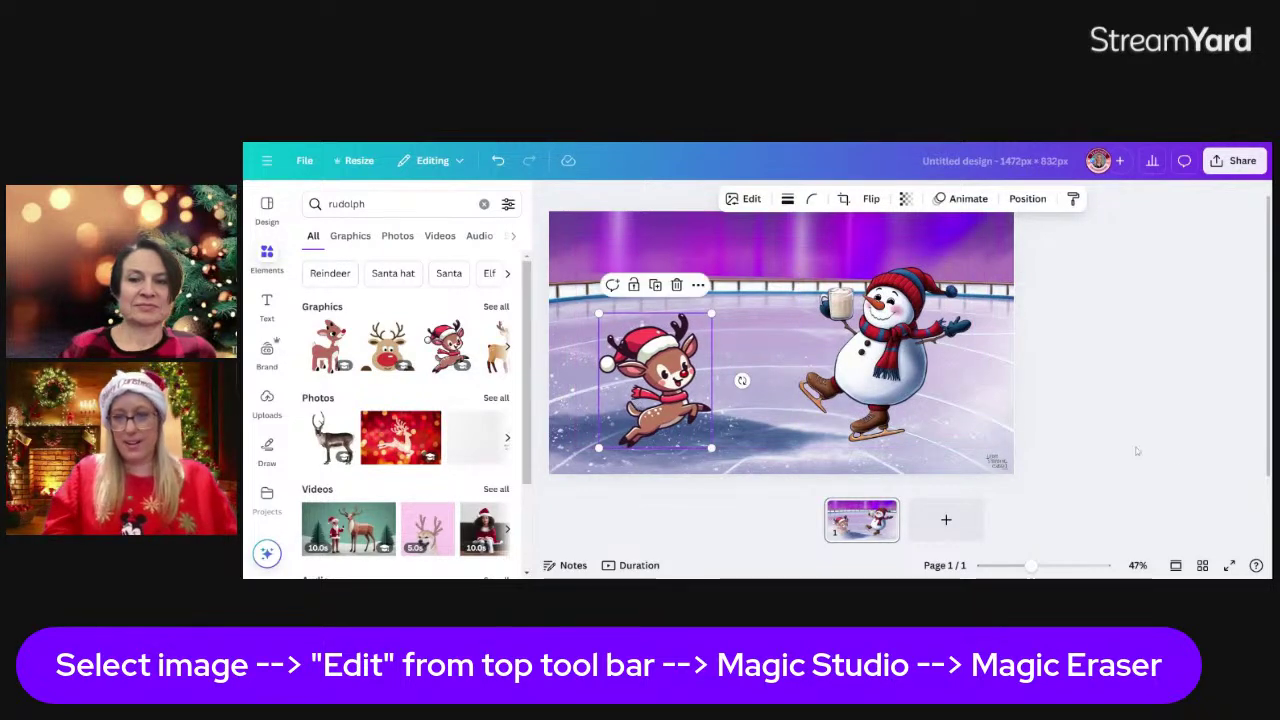
left_click(1206, 450)
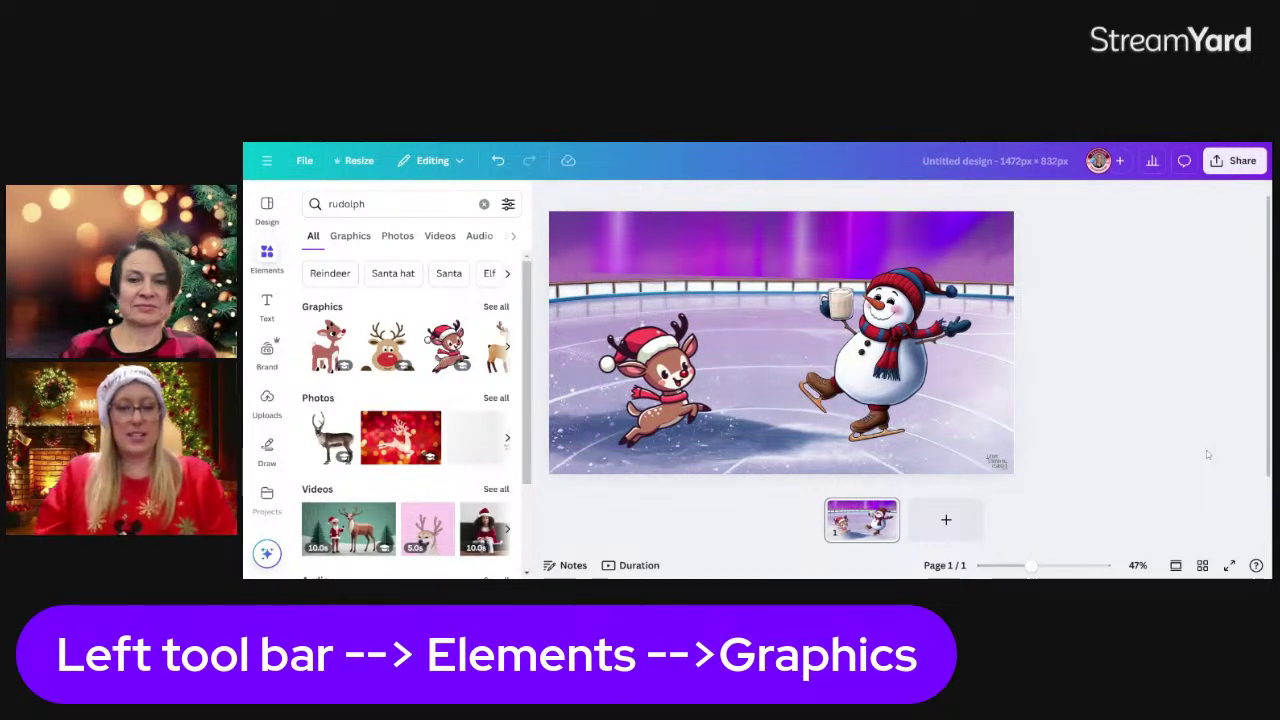
- Clear the previous element search and search the elements for "jingle bells"
left_click(259, 264)
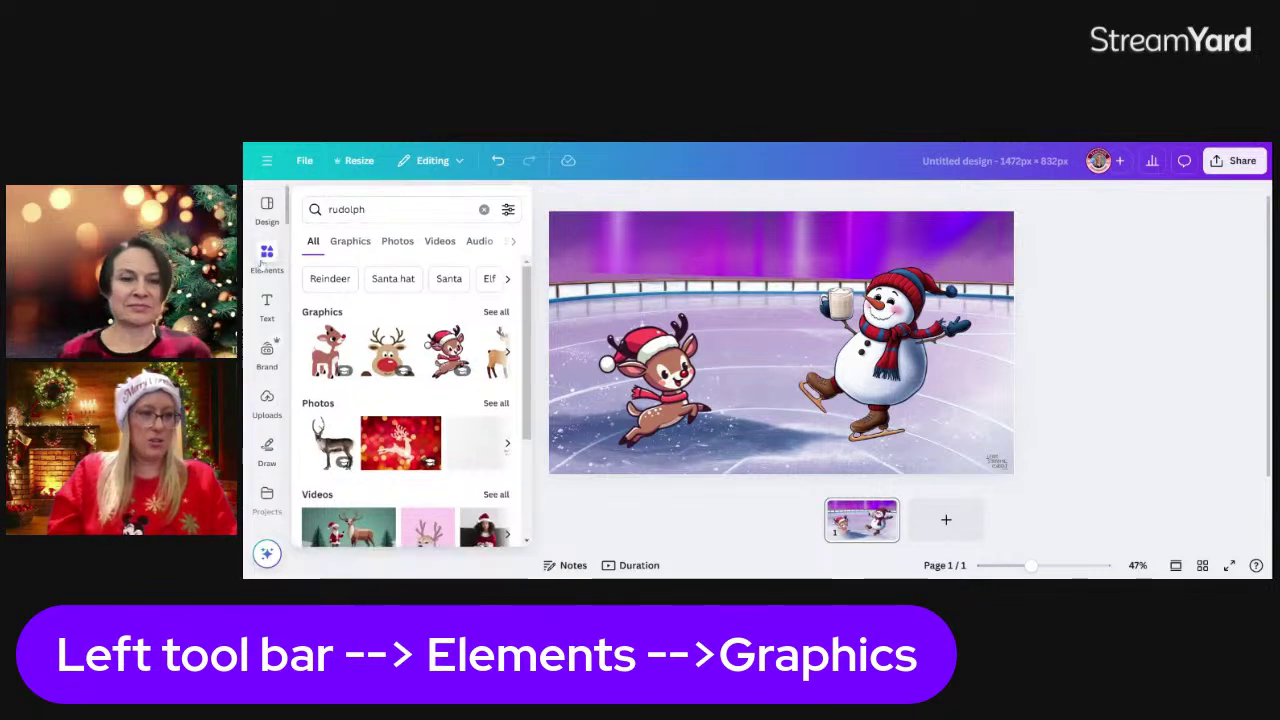
left_click(484, 210)
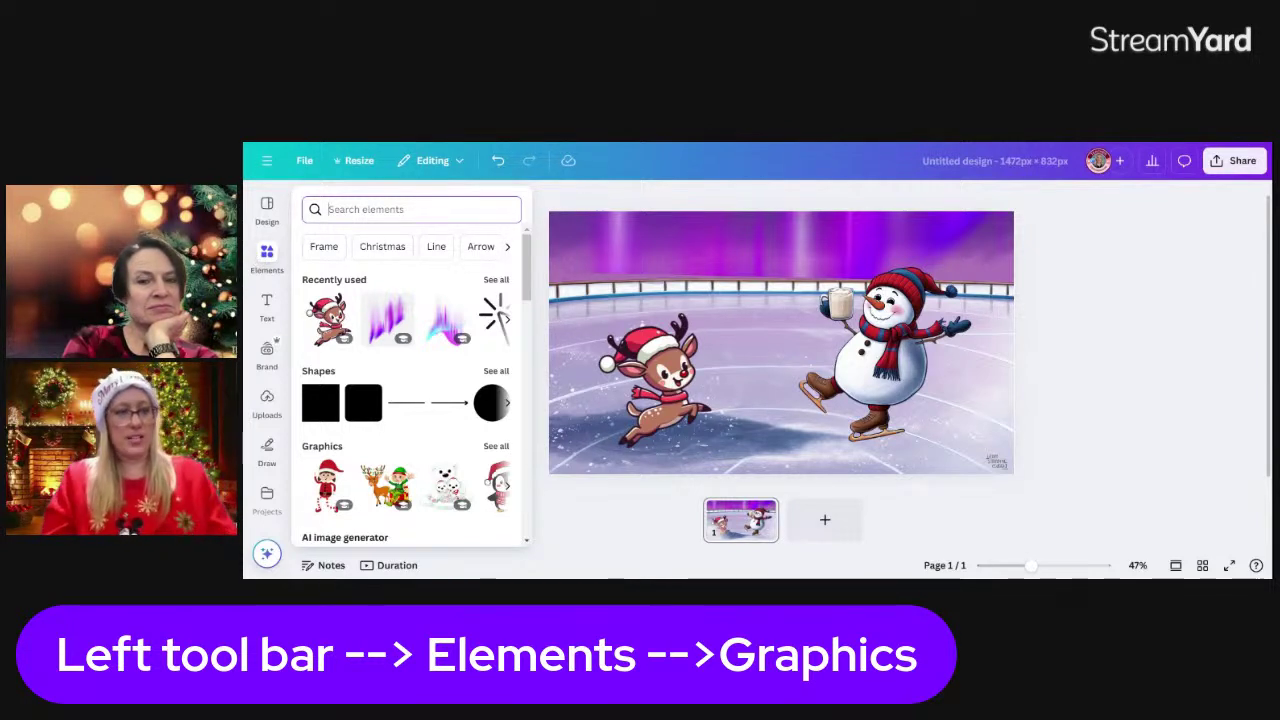
left_click(272, 253)
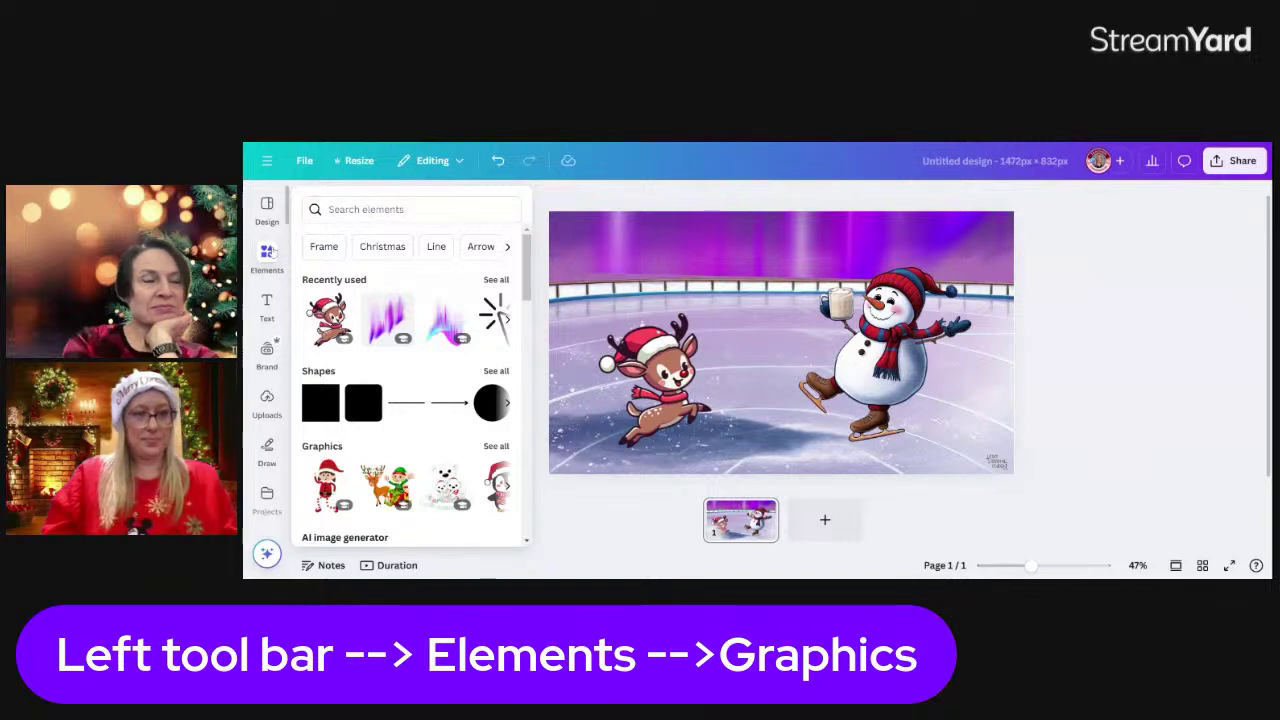
left_click(340, 208)
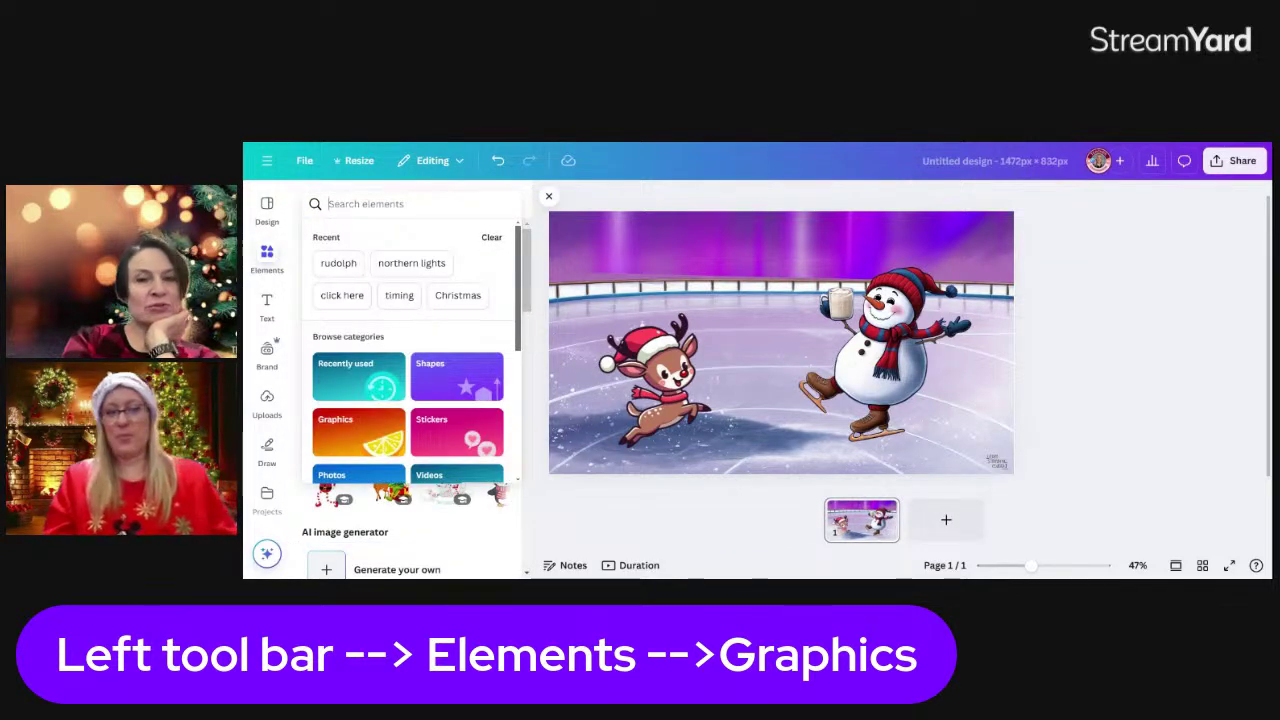
type("jing")
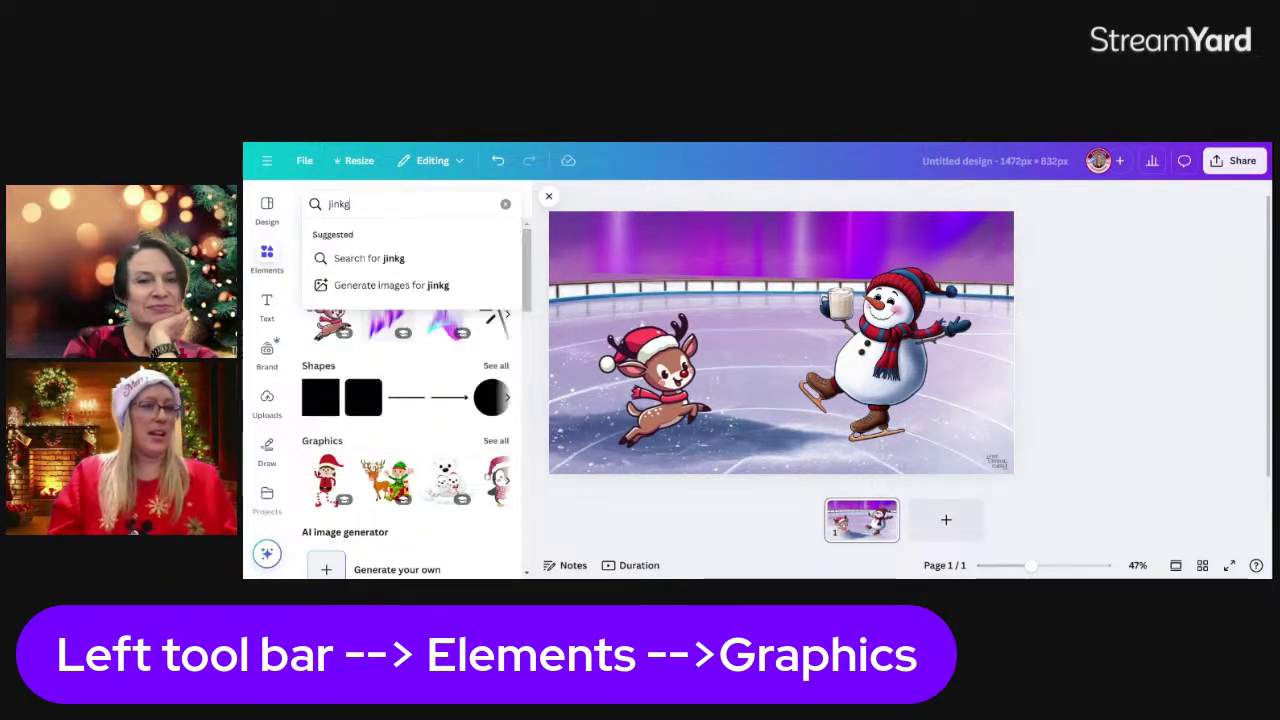
key("BackSpace")
type("gle b")
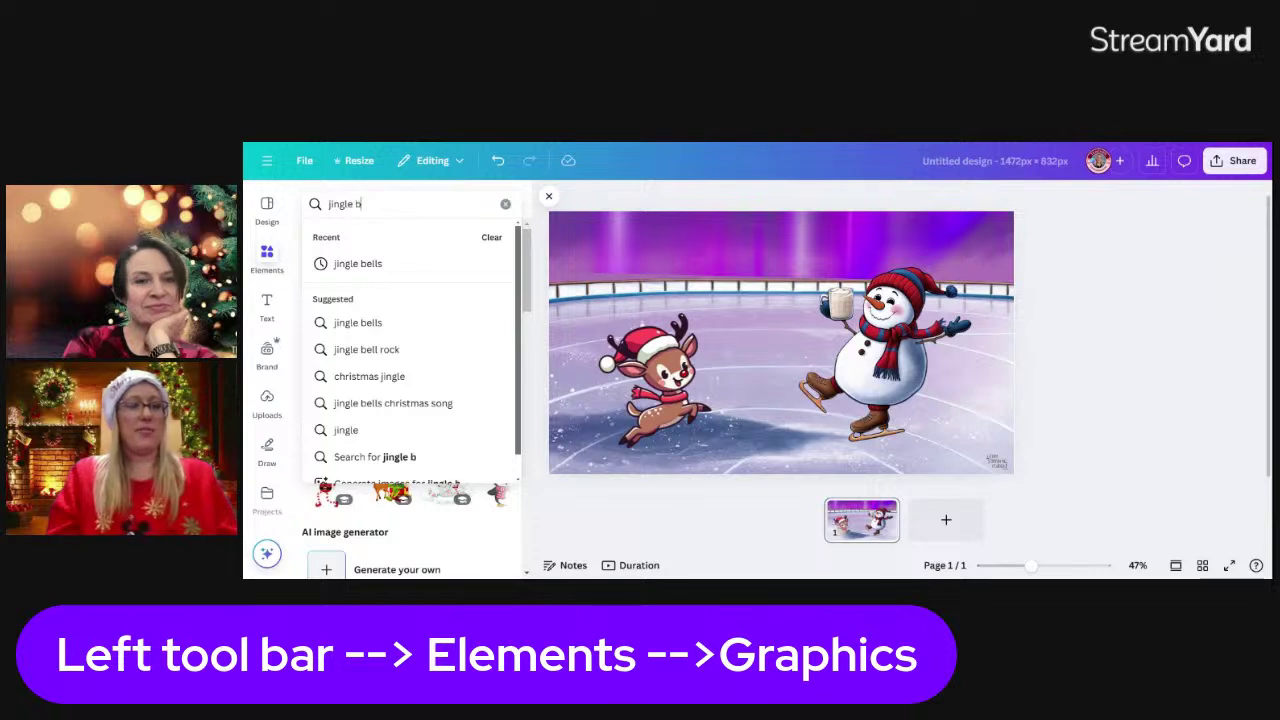
type("ells")
key("Return")
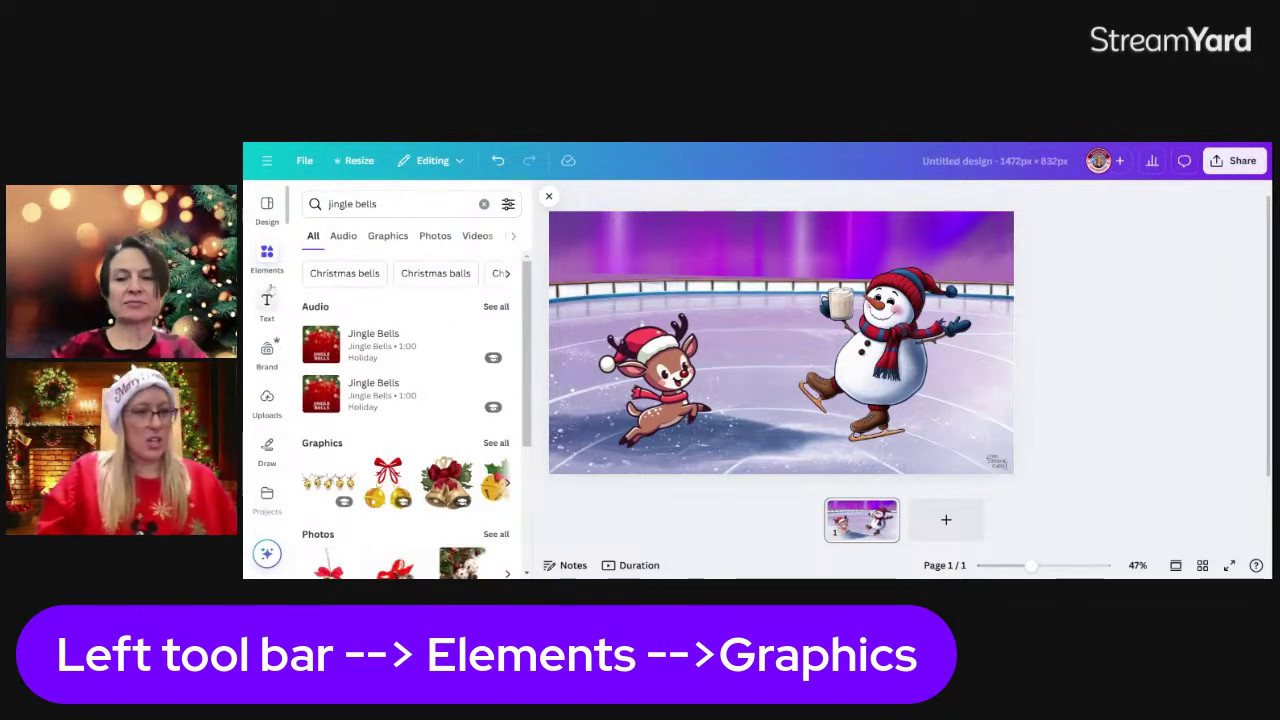
- Narrow the "jingle bells" element results to audio, preview the first Jingle Bells track and add it to the design
left_click(266, 258)
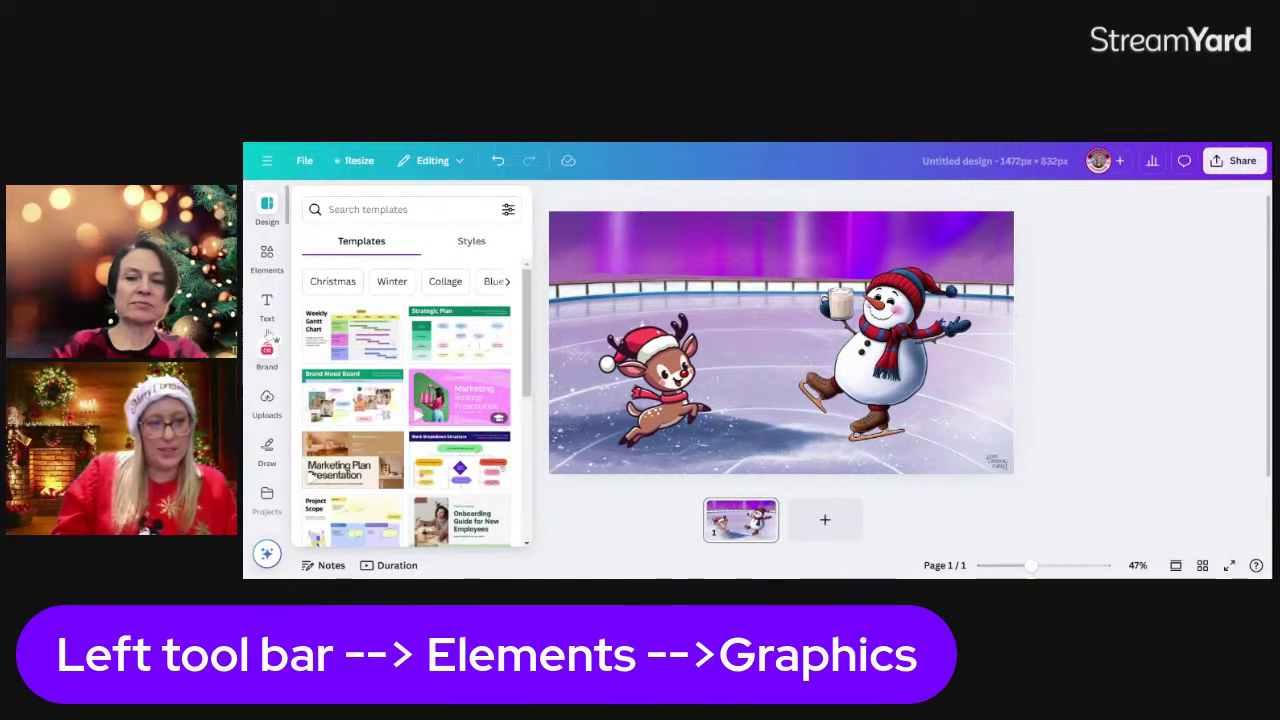
left_click(267, 266)
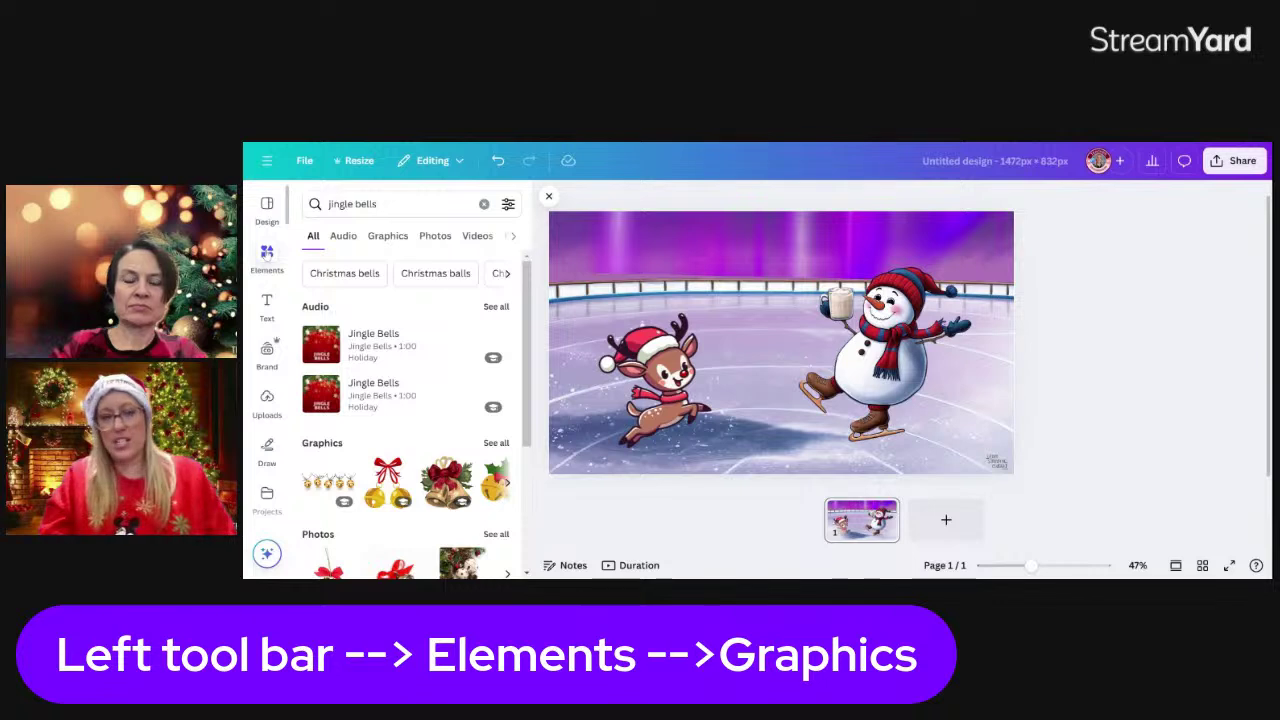
left_click(400, 204)
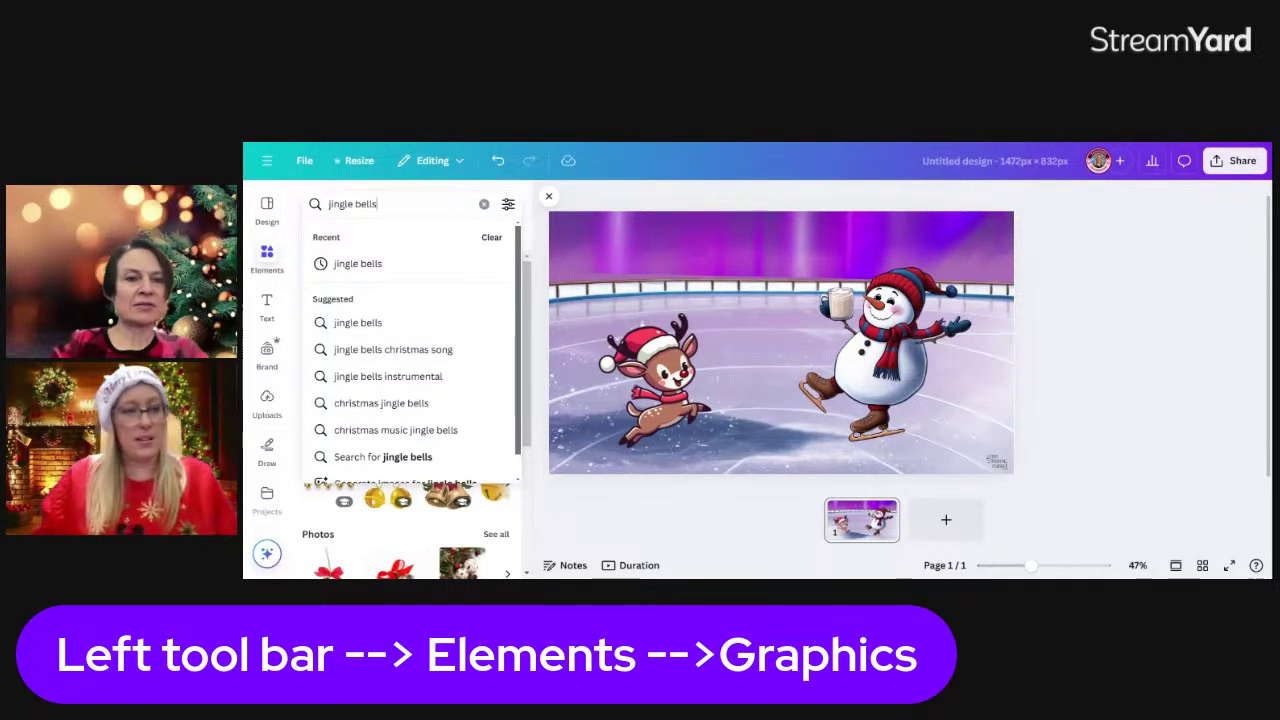
key("Return")
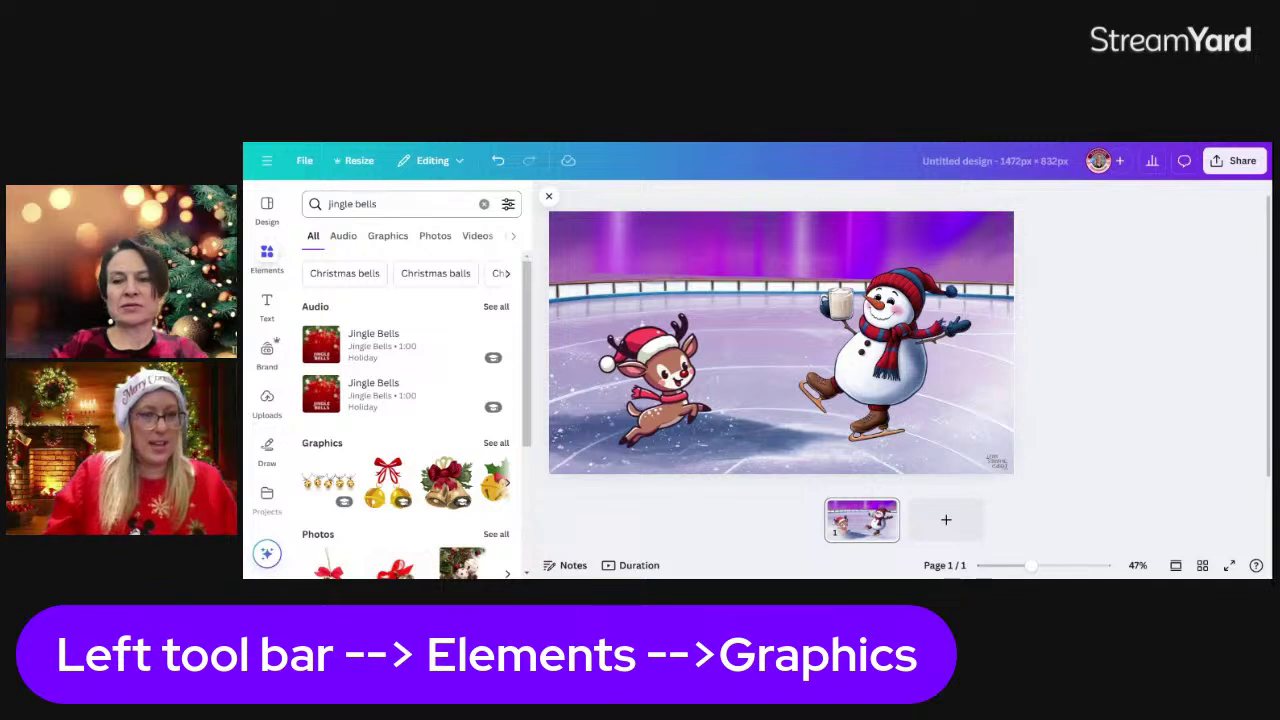
left_click(344, 237)
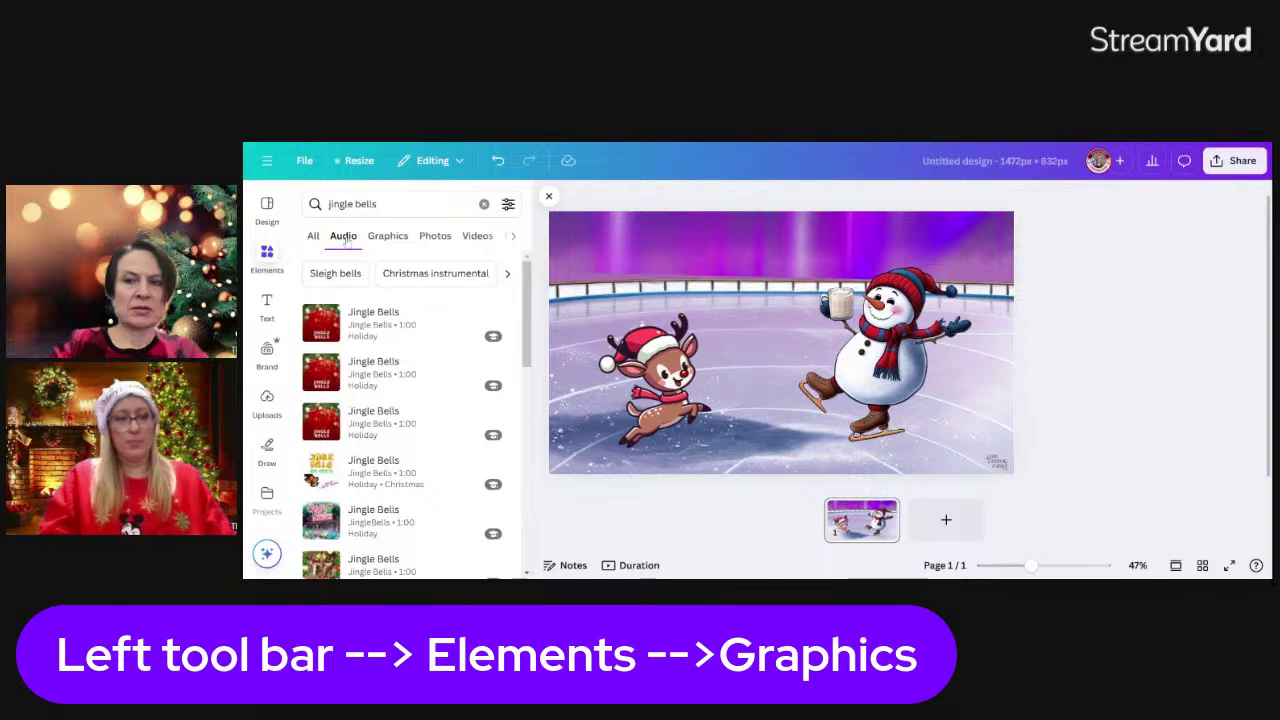
left_click(321, 330)
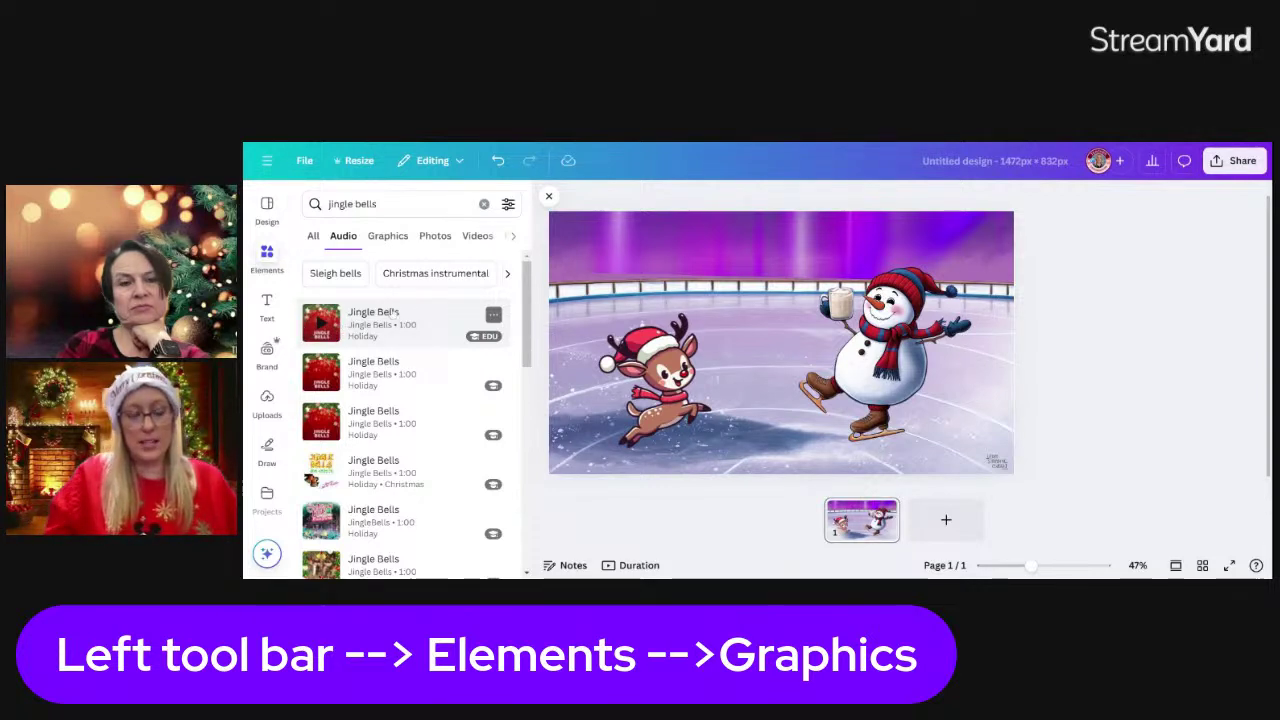
left_click(410, 326)
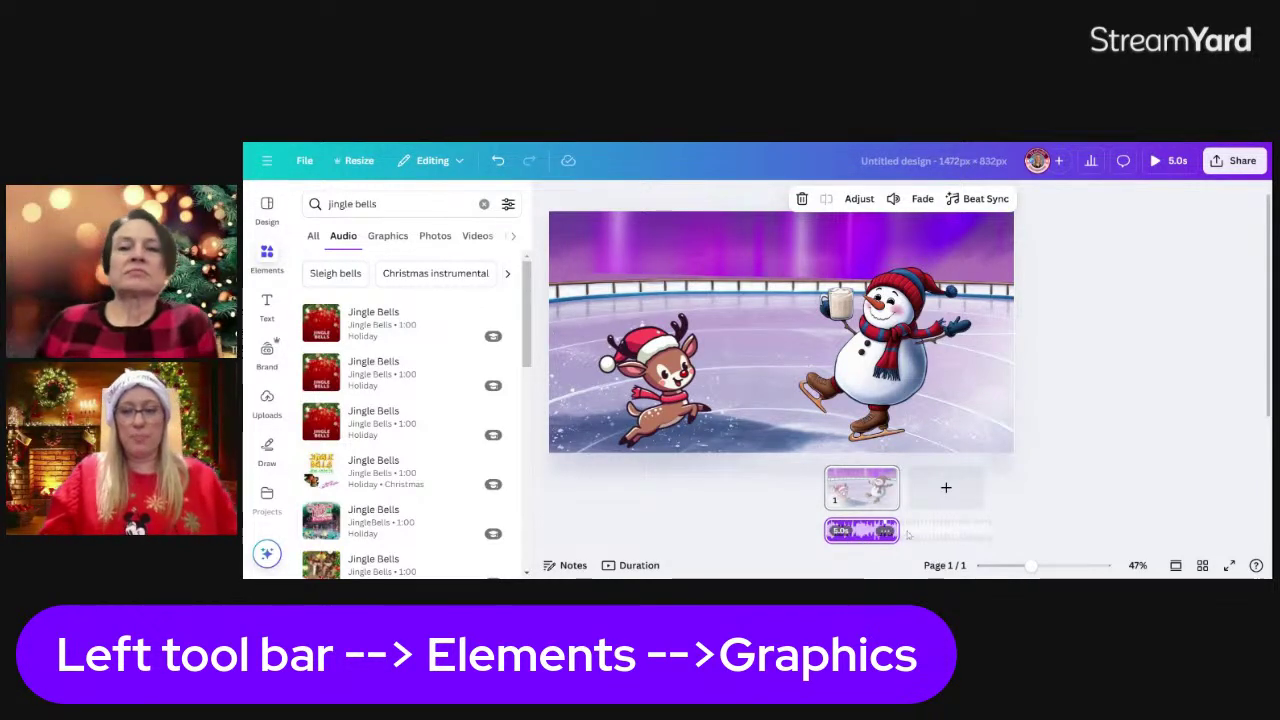
- Examine how much of the Jingle Bells track is used beneath the page
left_click(950, 535)
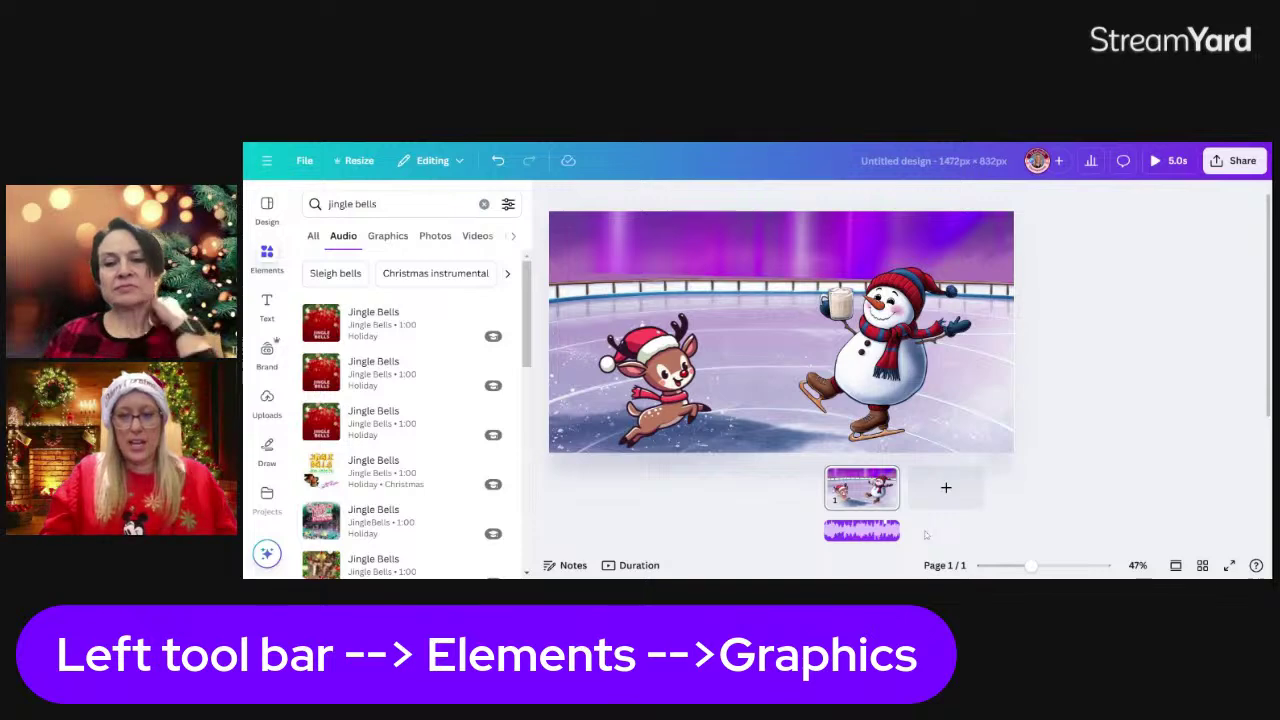
left_click(878, 533)
left_click(909, 538)
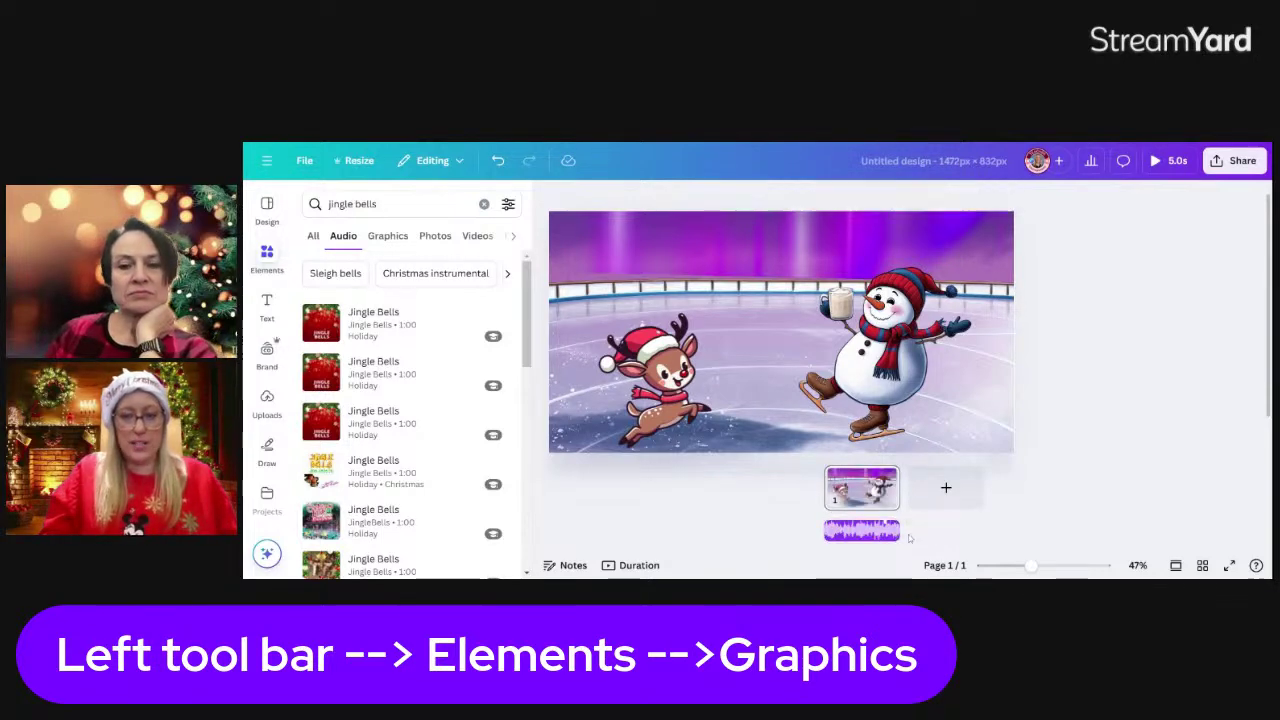
left_click(888, 533)
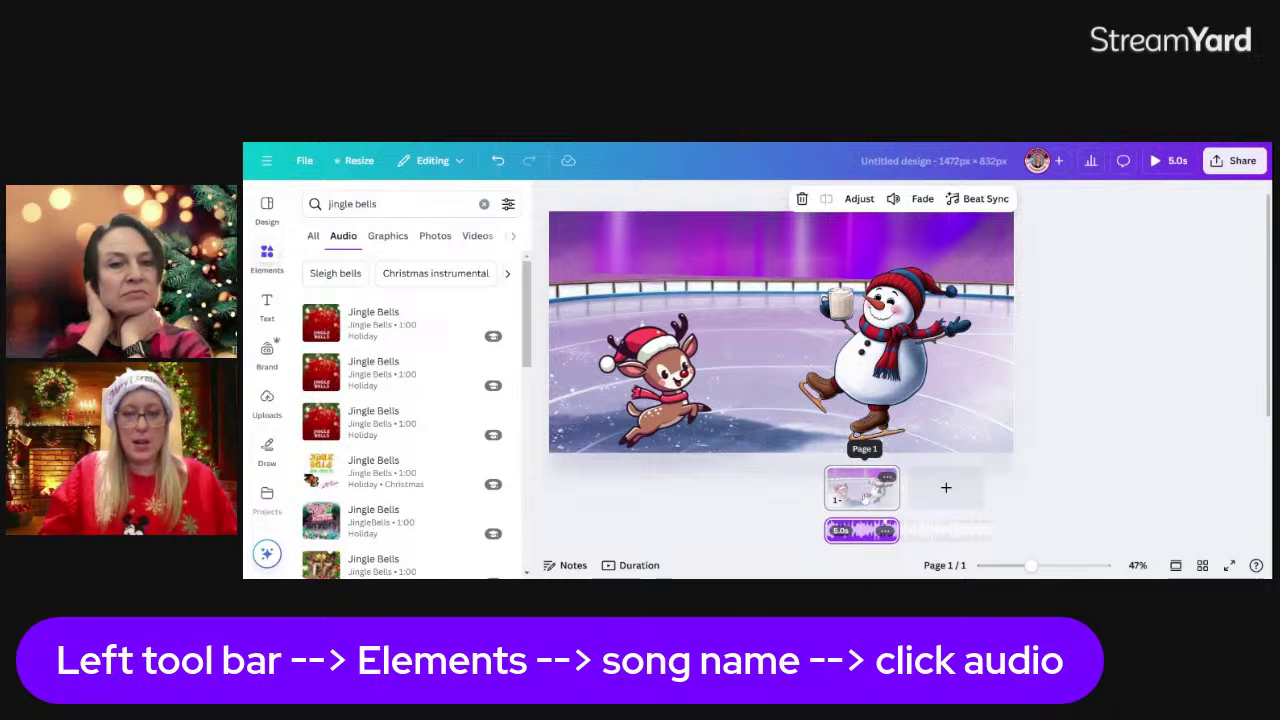
- Show the page on the duration timeline and set its timing to 20 seconds
left_click(866, 496)
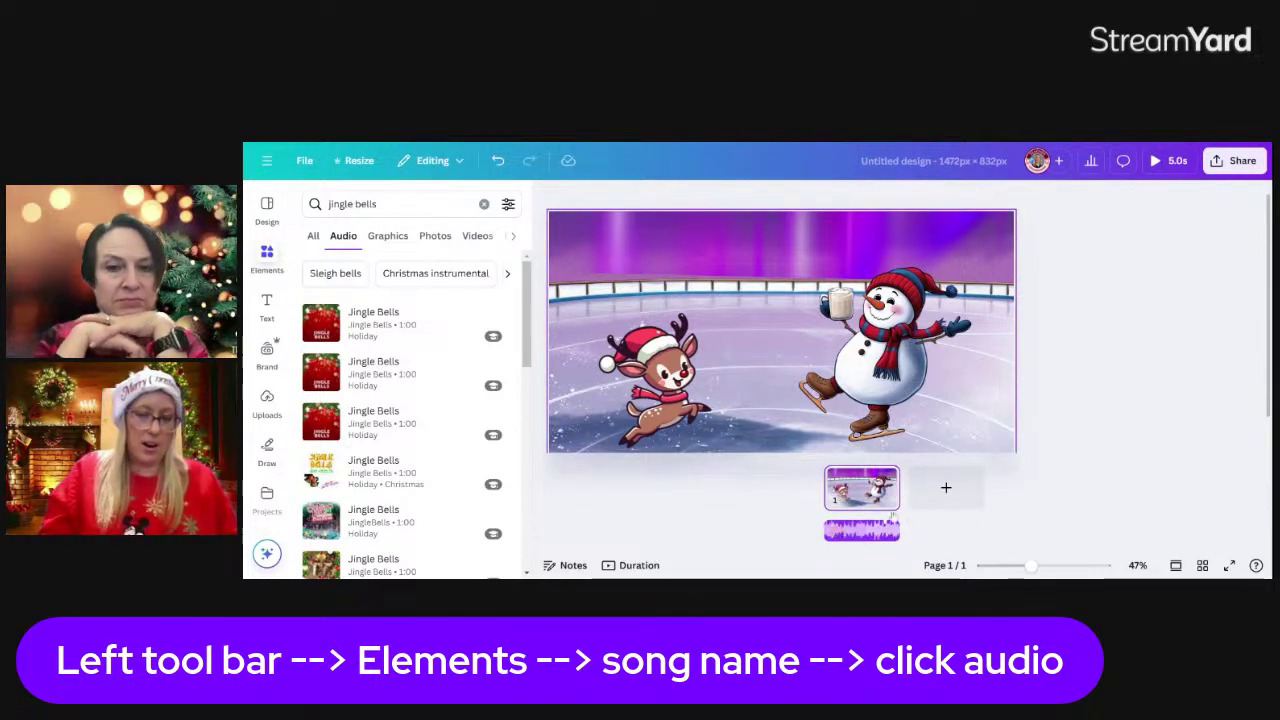
left_click(639, 565)
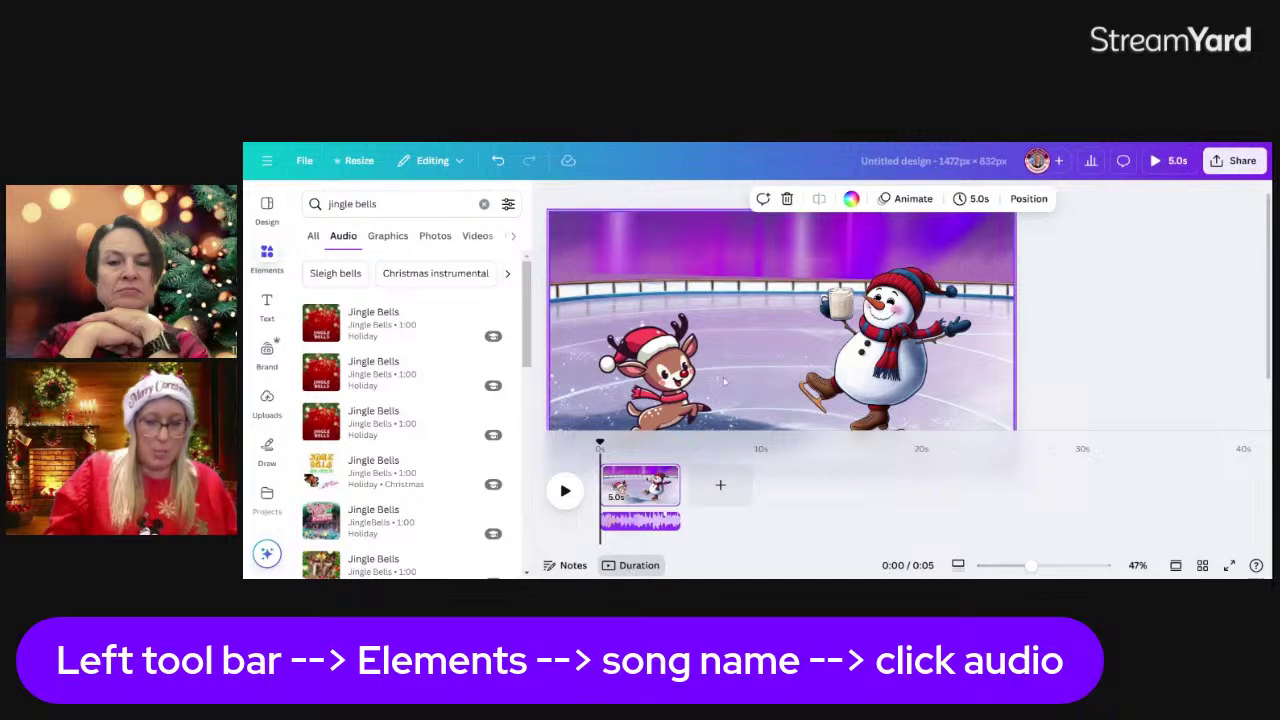
mouse_move(679, 485)
left_mouse_down()
mouse_move(781, 485)
mouse_move(685, 485)
left_mouse_up()
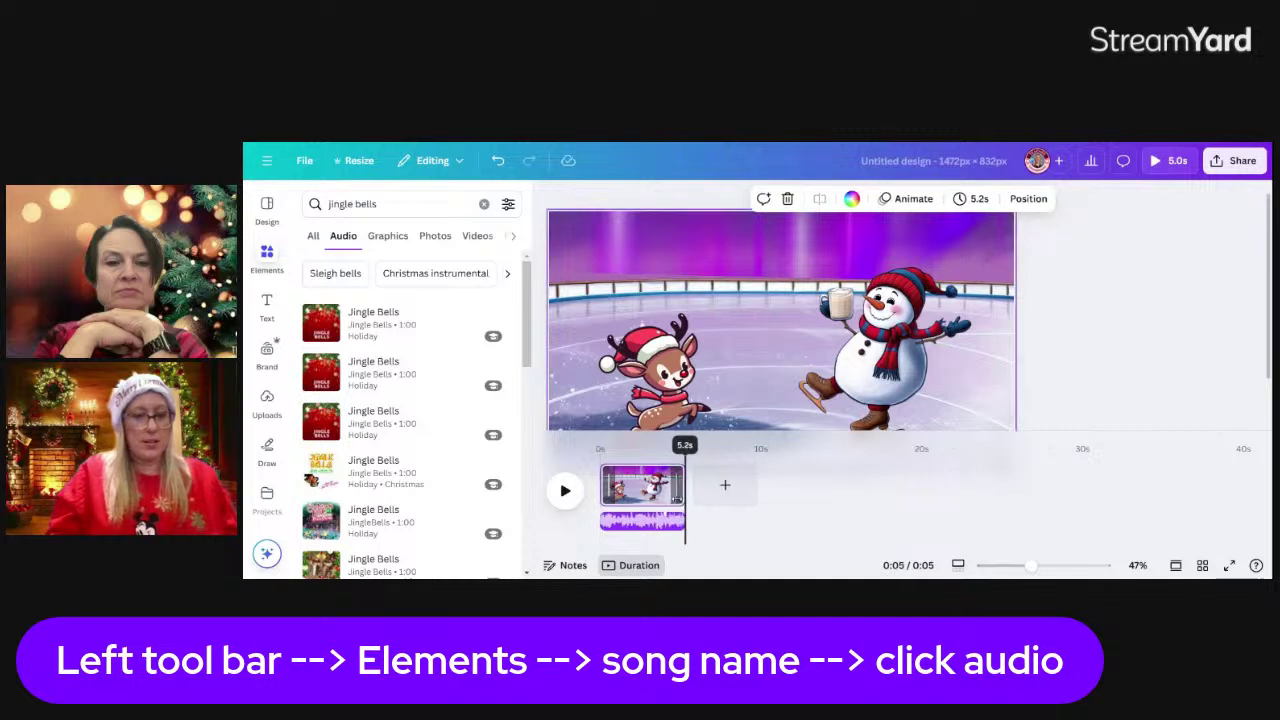
left_click(977, 199)
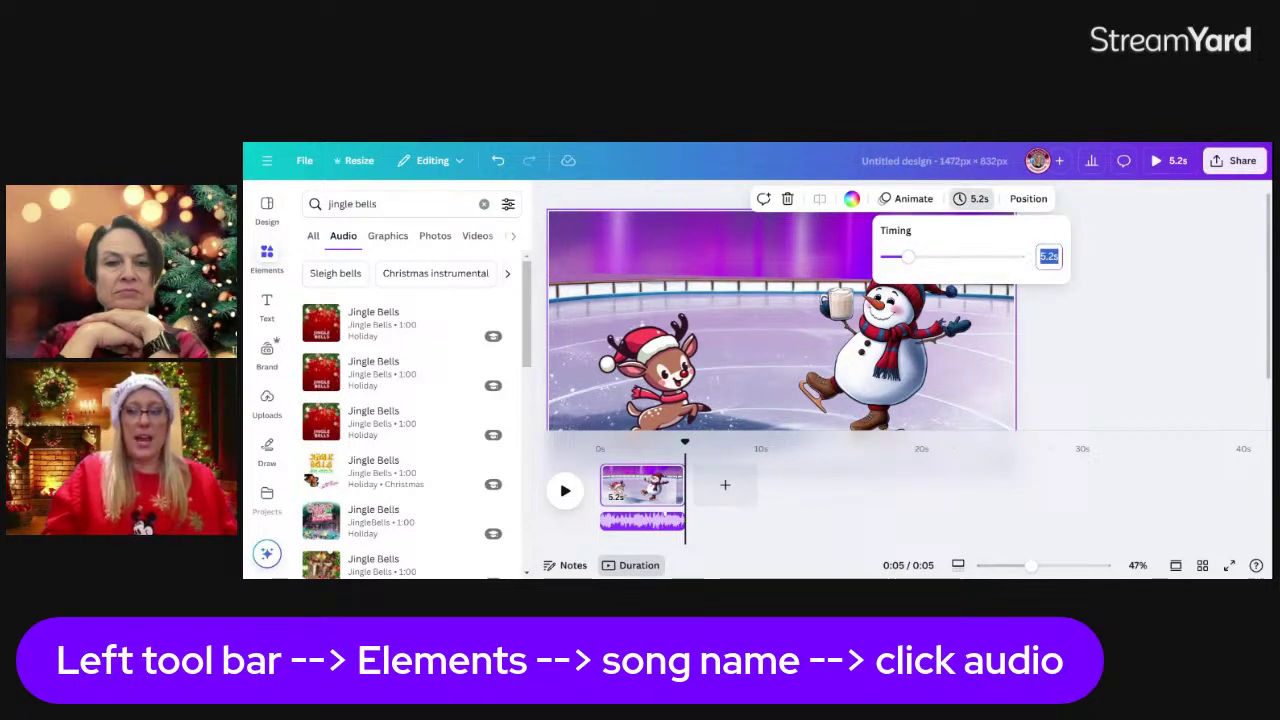
type("20")
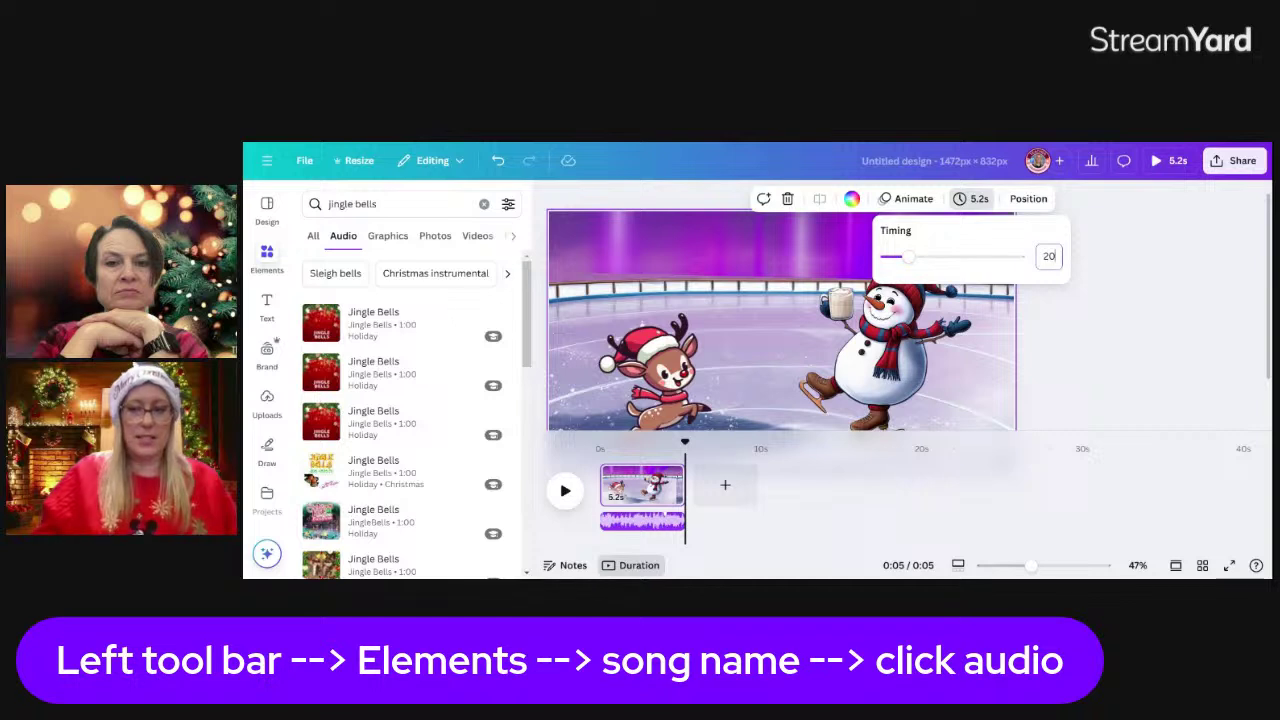
key("Return")
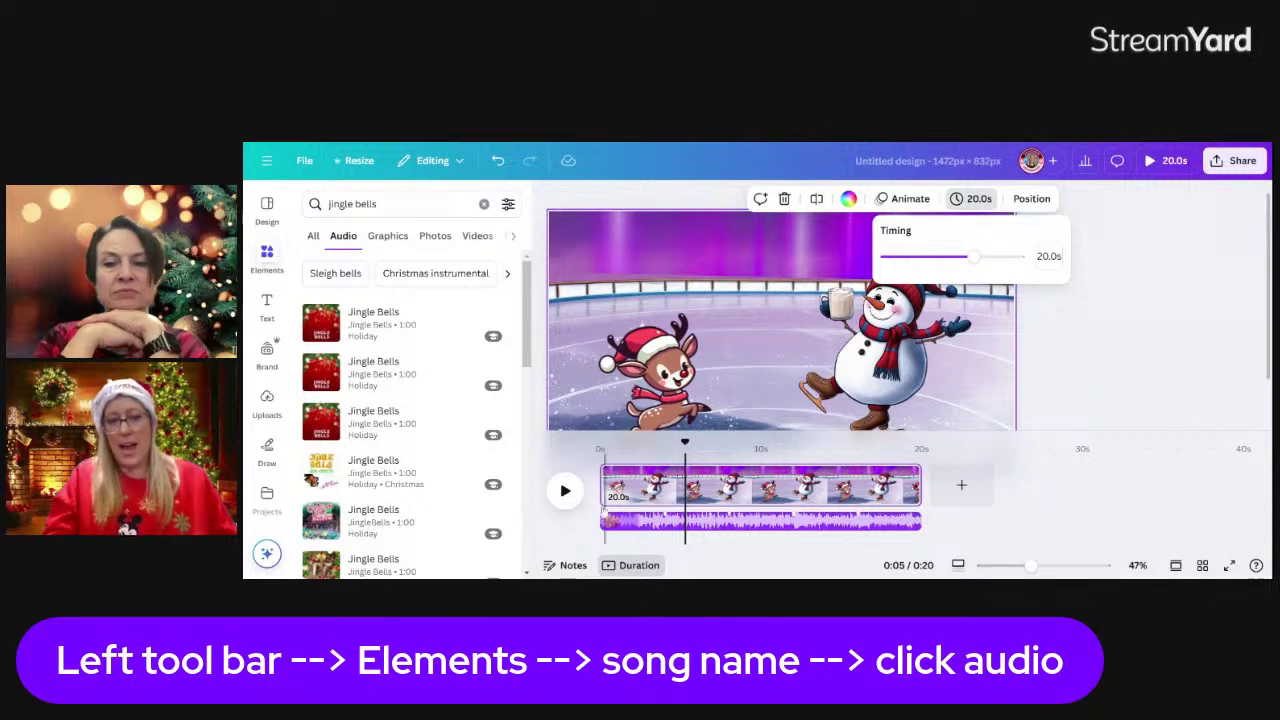
key("Escape")
- Play the page with its music from the beginning and pause it after about 9 seconds
left_click(601, 495)
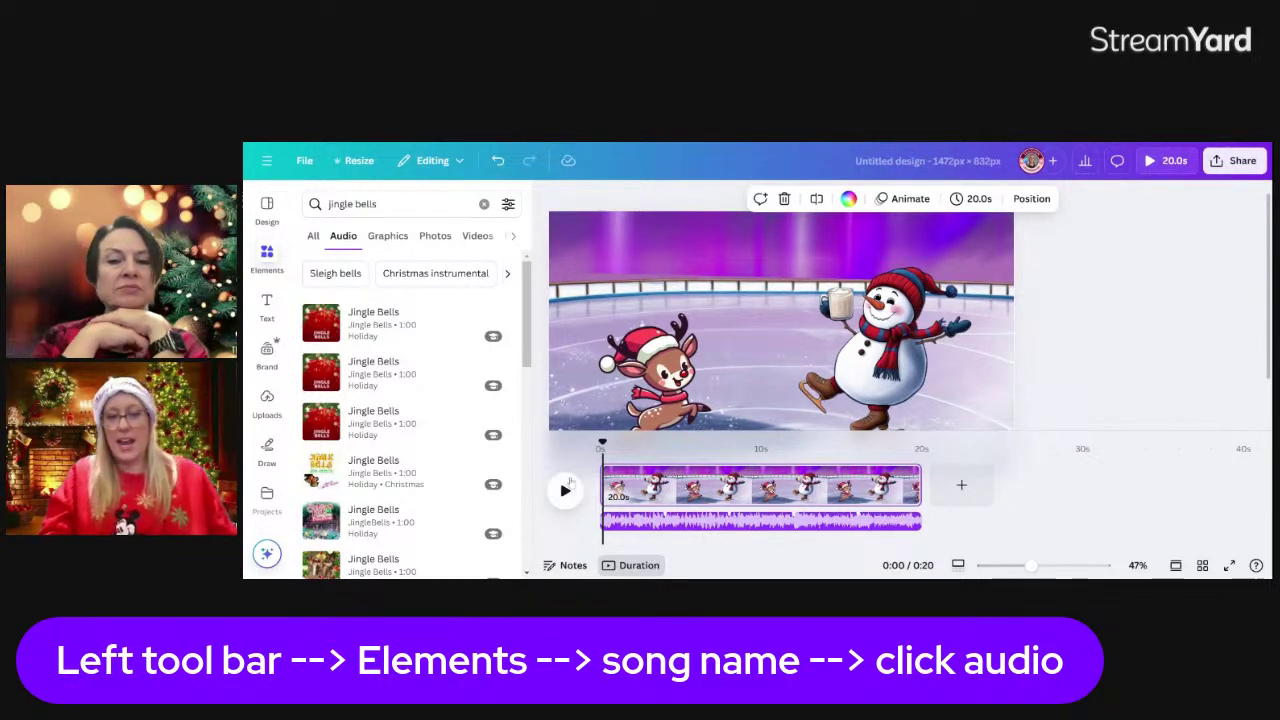
left_click(566, 491)
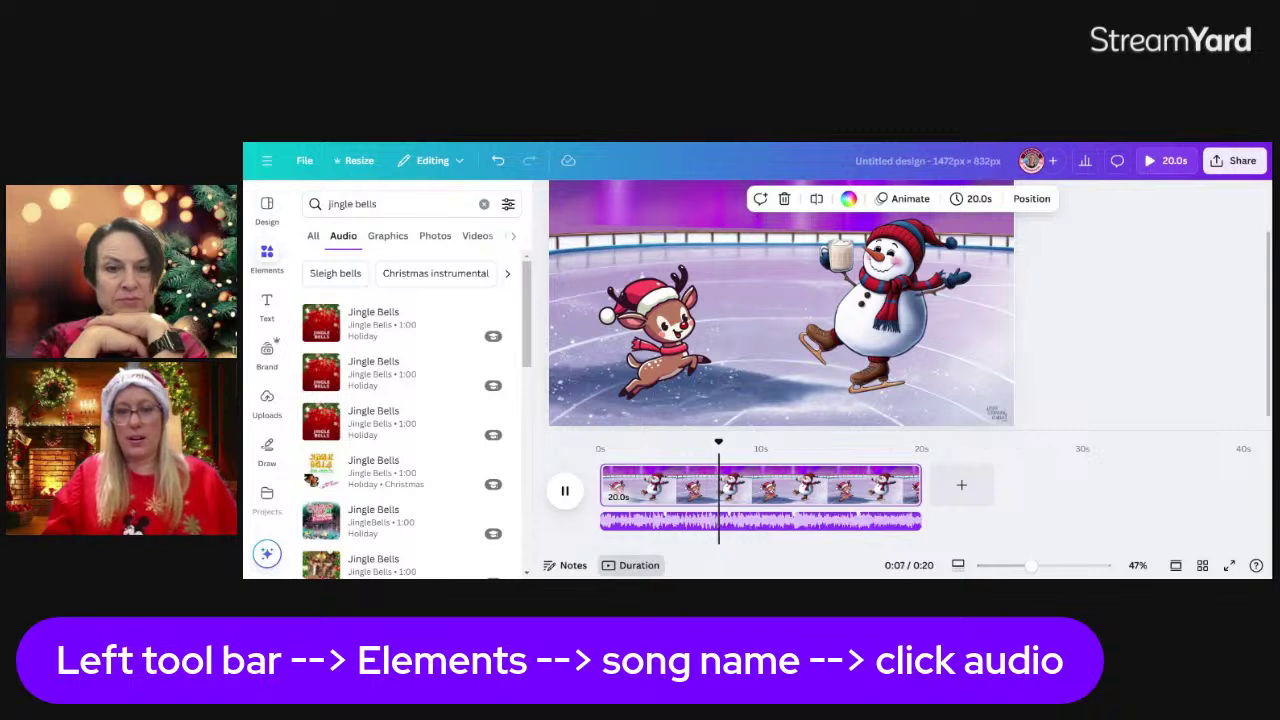
left_click(564, 492)
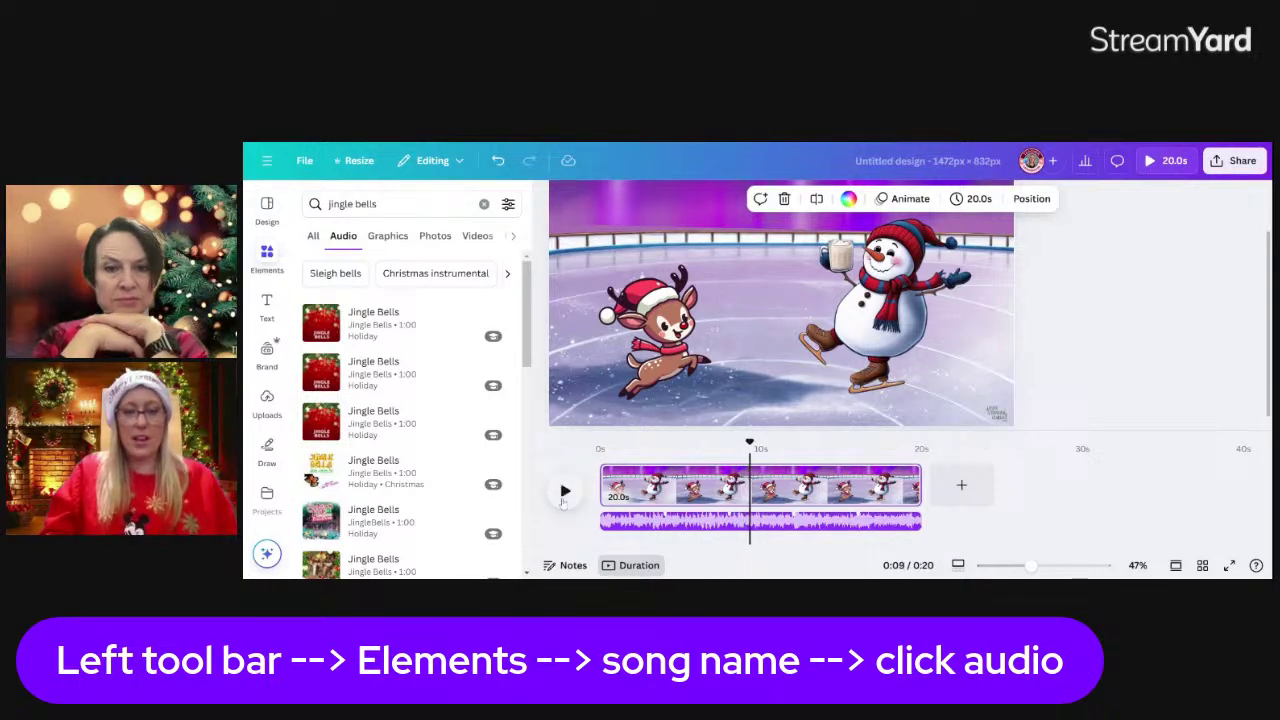
scroll(1150, 275, "up", 1)
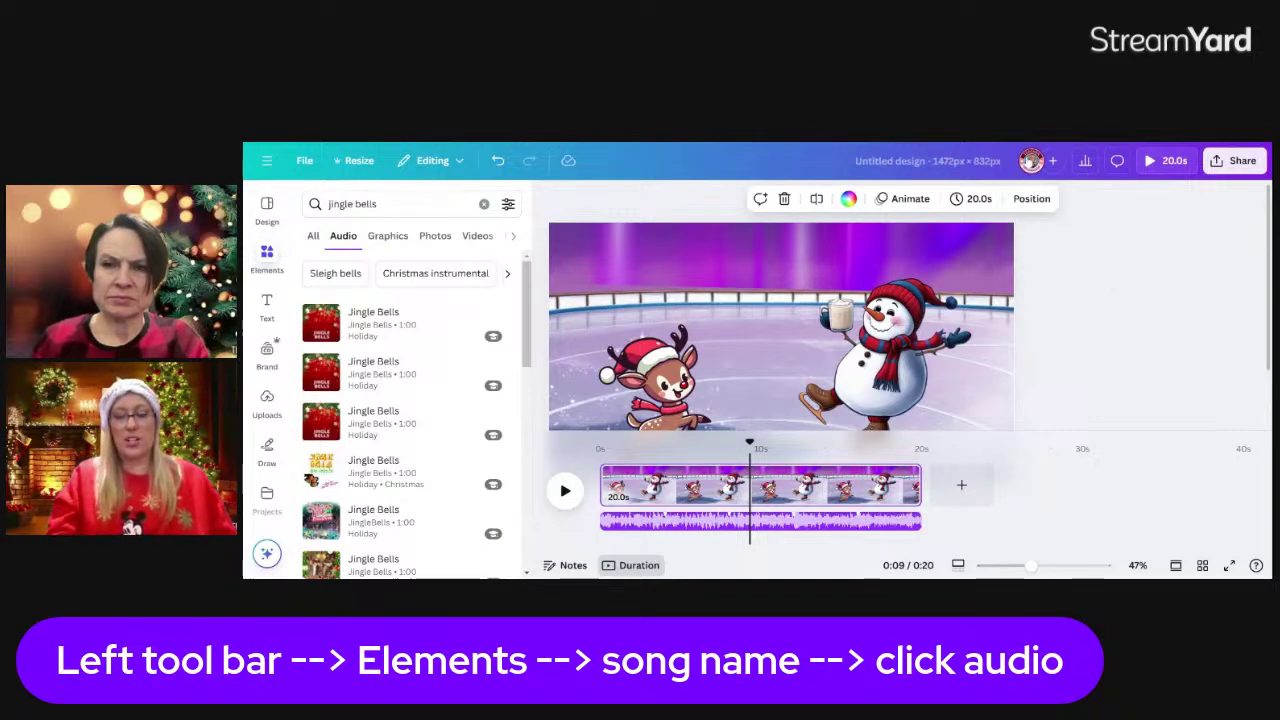
- Share the design with a colleague by name, granting edit access and sending a notification
left_click(1054, 161)
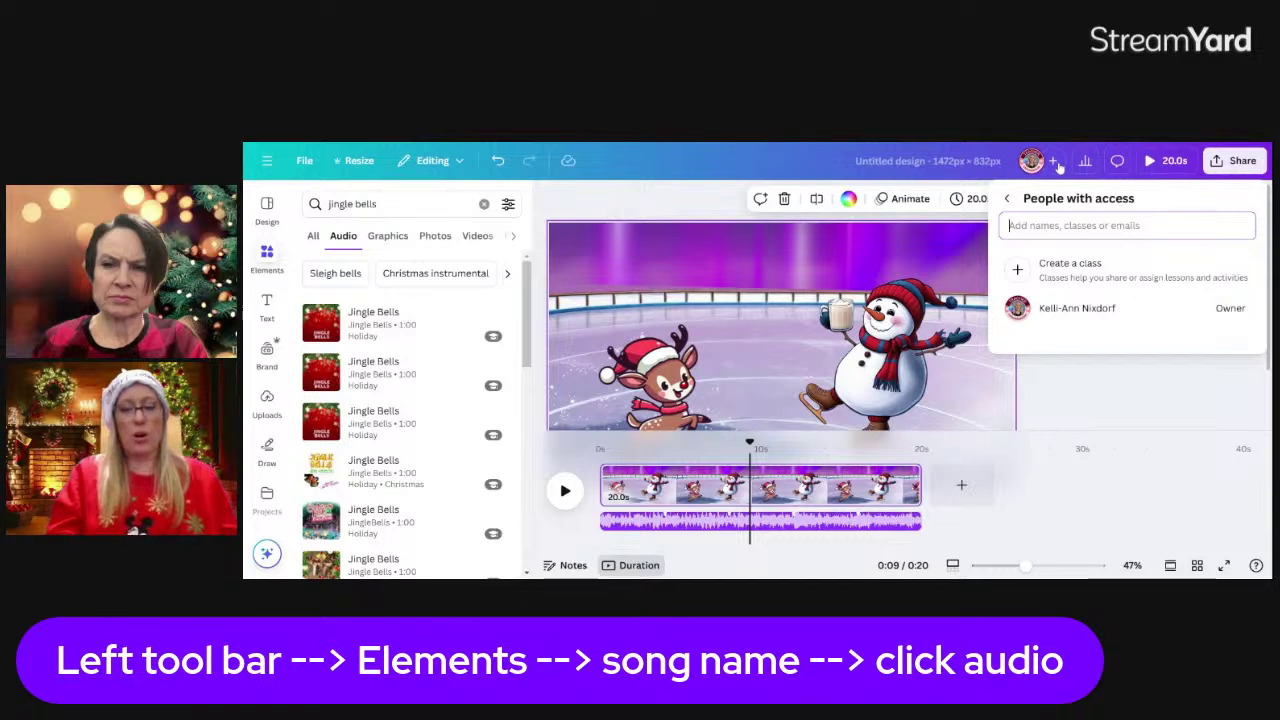
type("cammie")
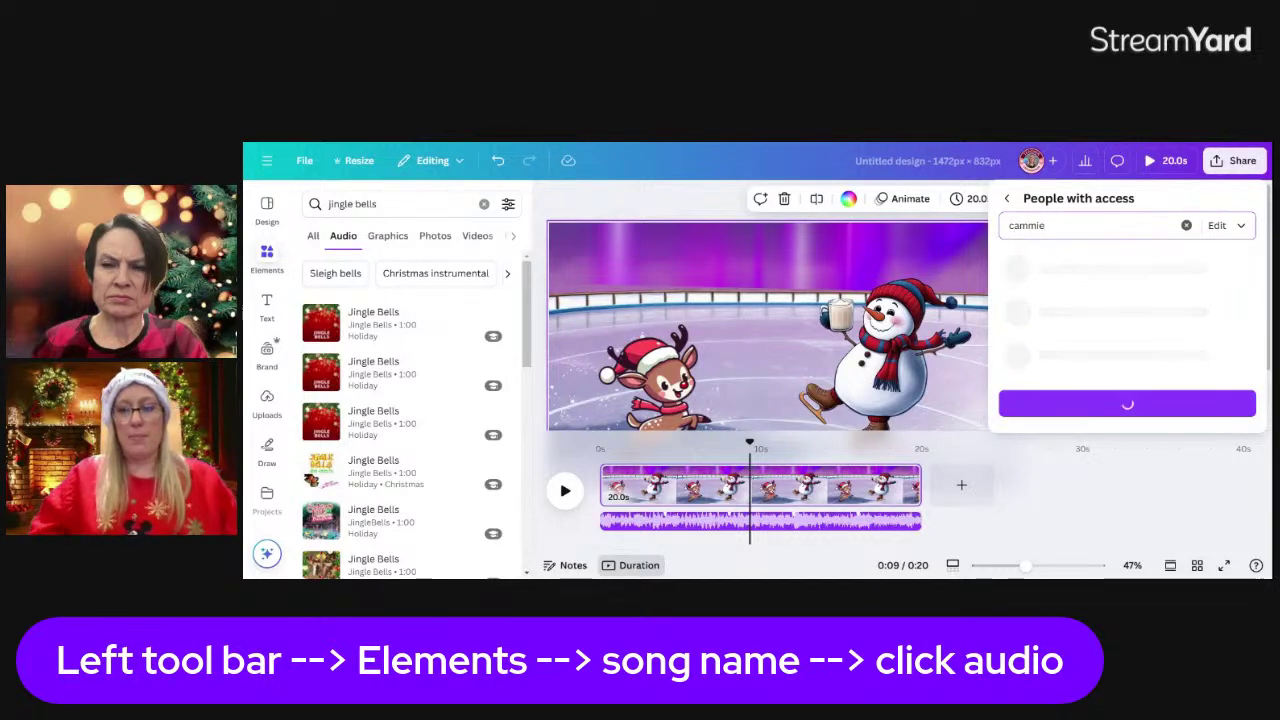
left_click(1105, 270)
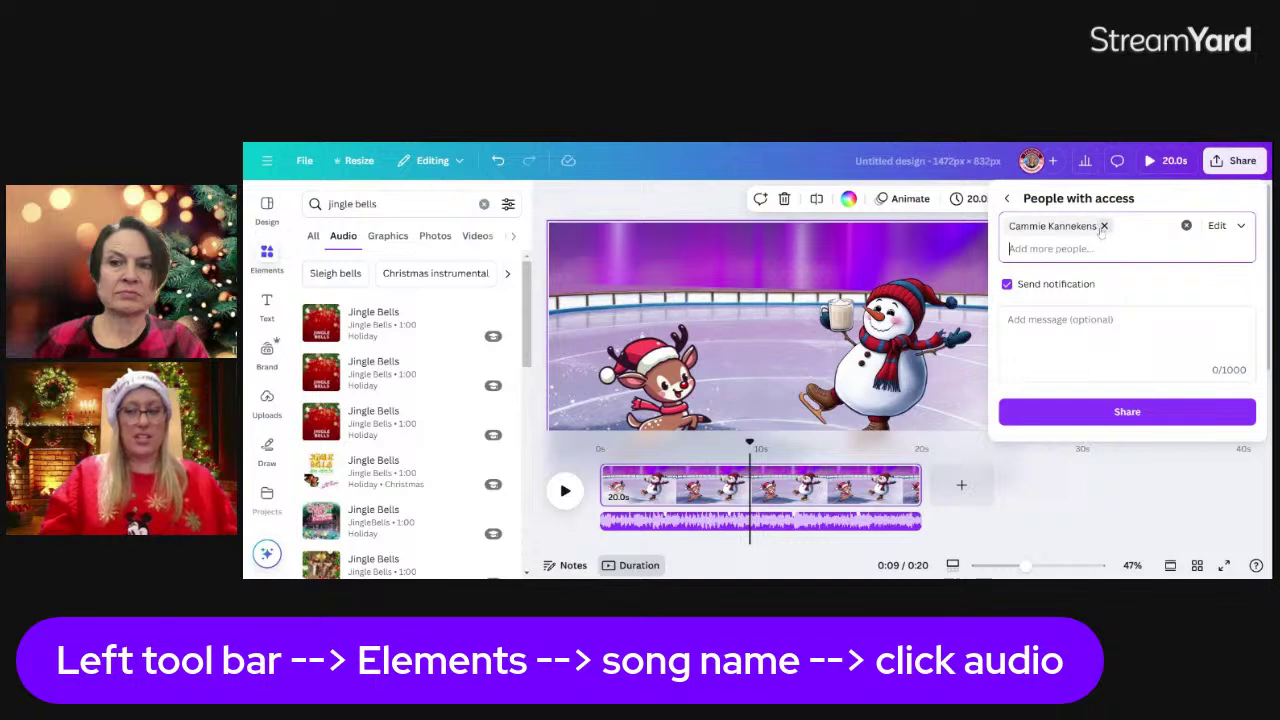
left_click(1127, 412)
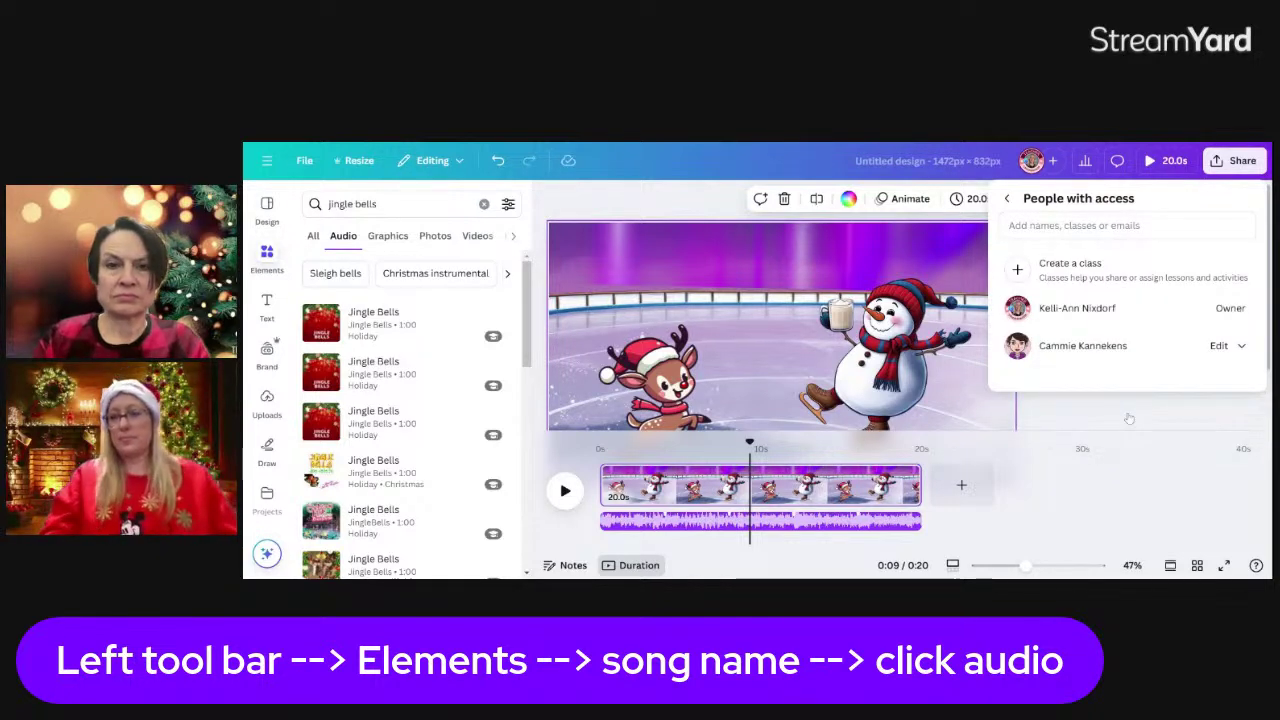
left_click(1031, 489)
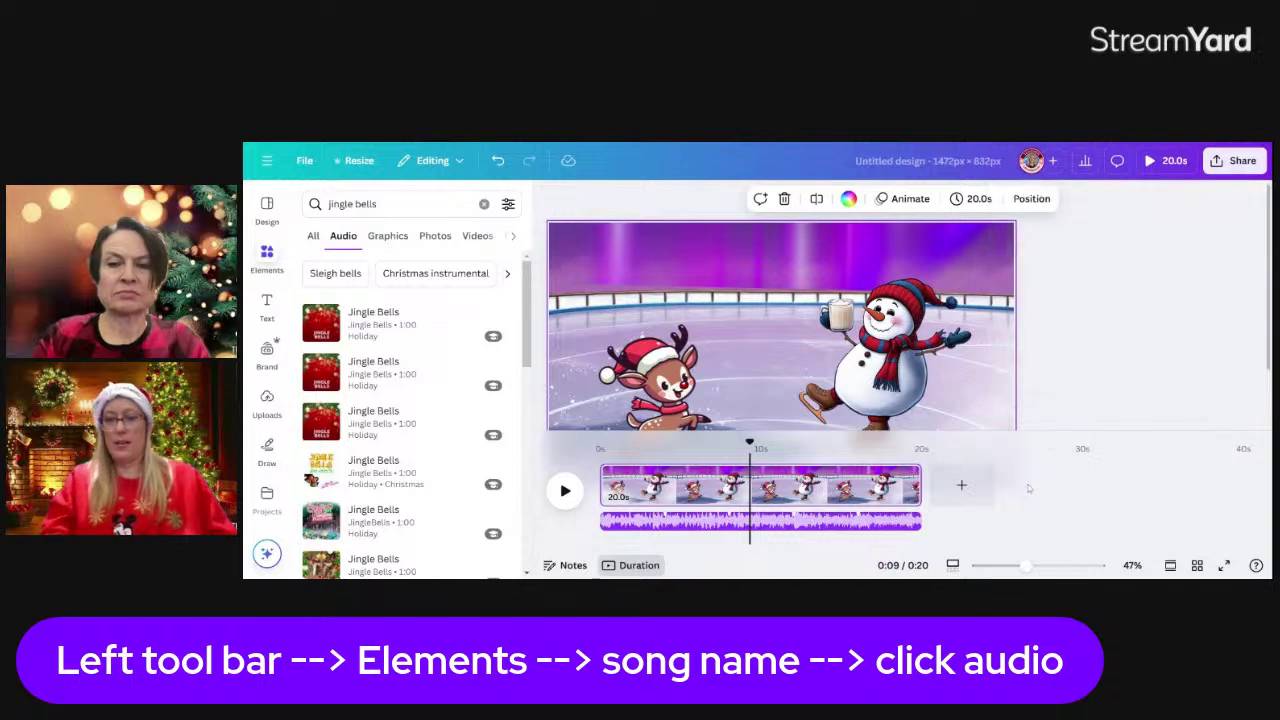
- Open the design's download settings and check the suggested MP4 Video file type
left_click(1242, 162)
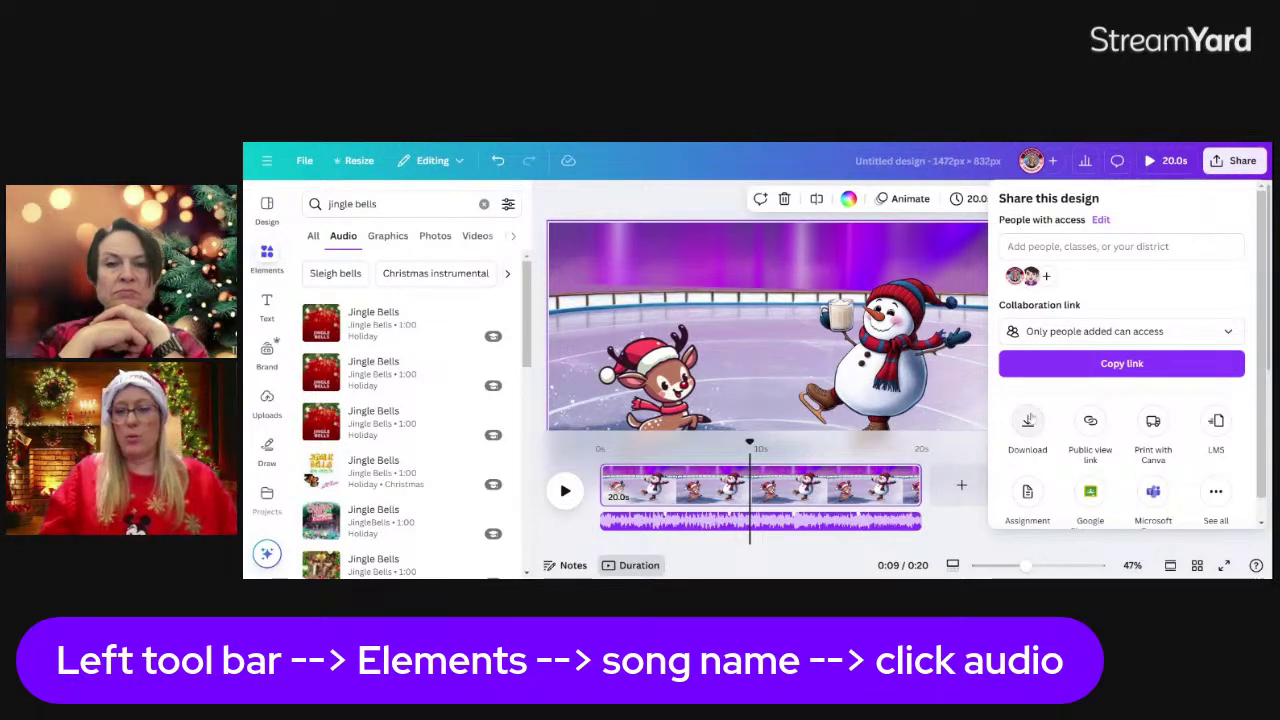
left_click(1238, 165)
left_click(1238, 162)
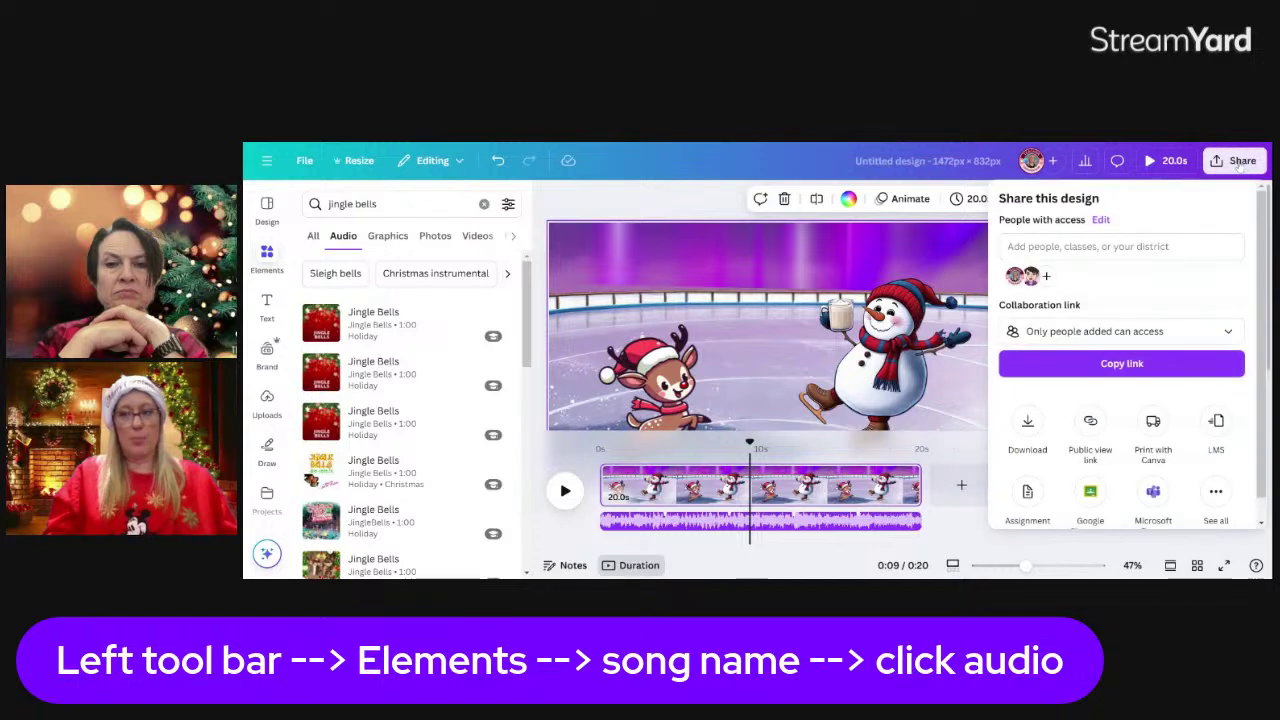
left_click(1028, 425)
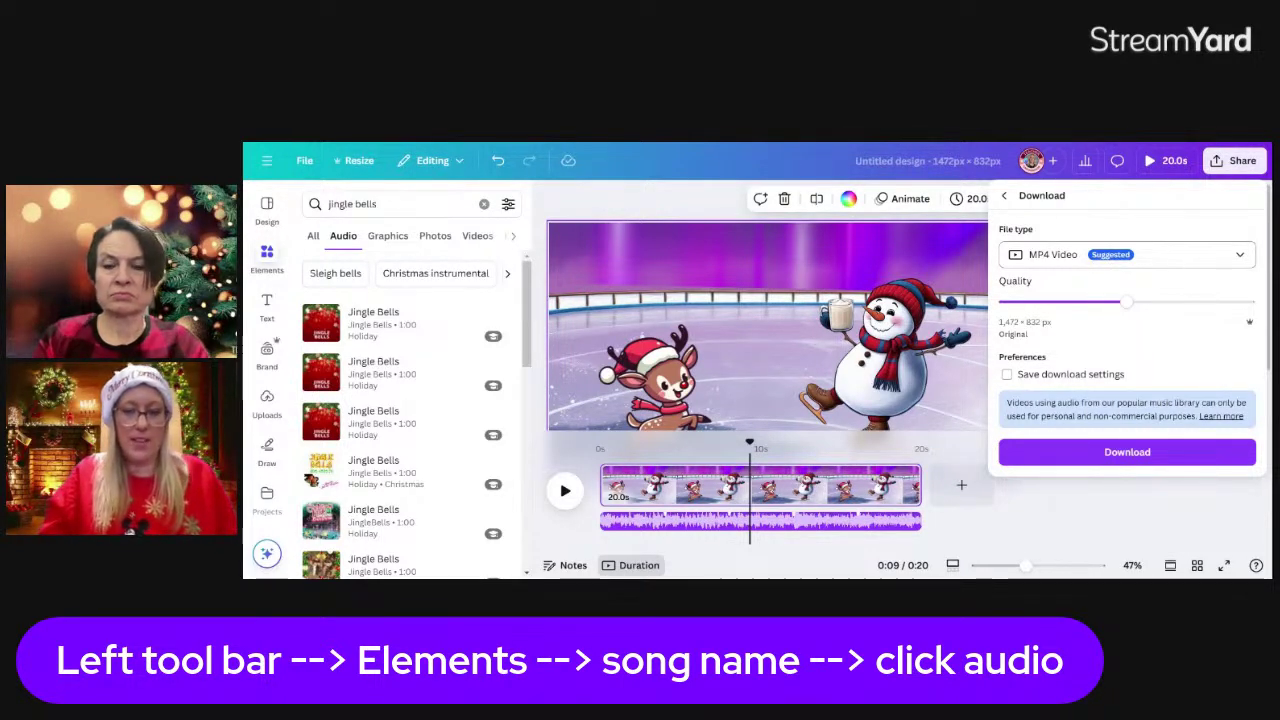
left_click(1136, 463)
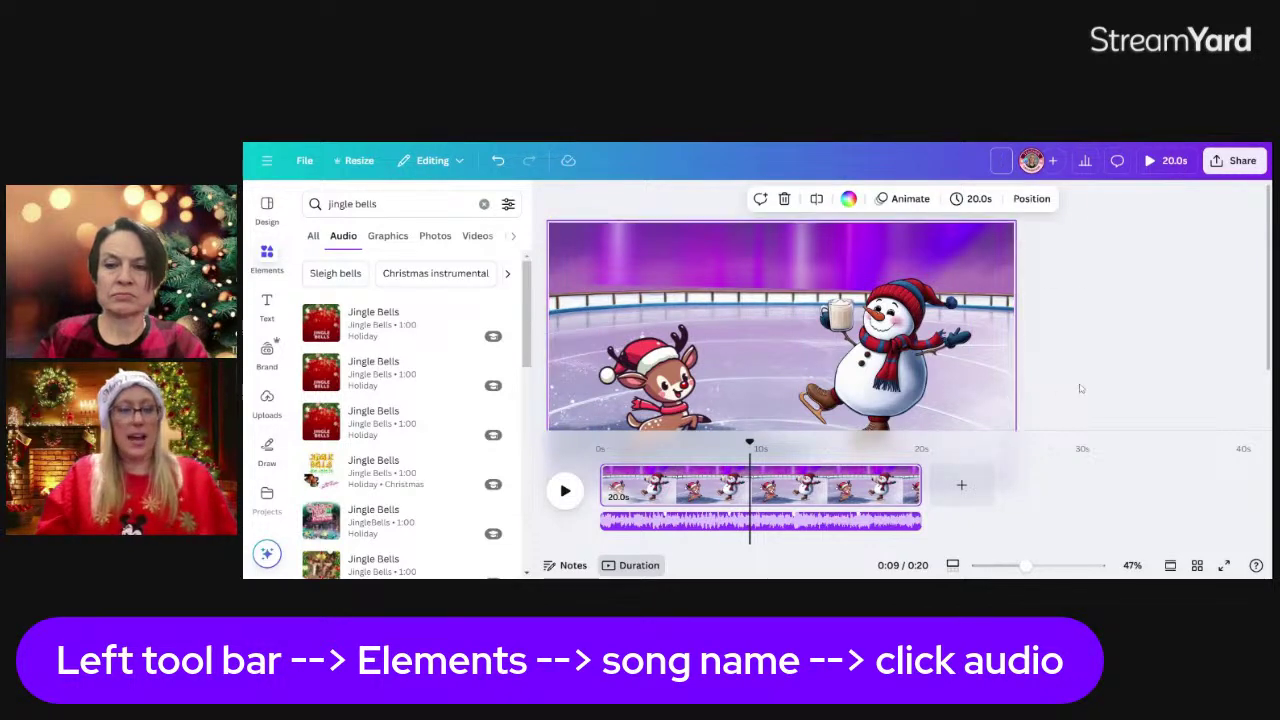
- Rename the untitled design with the creator's first name followed by "Holiday Scene"
left_click(1048, 226)
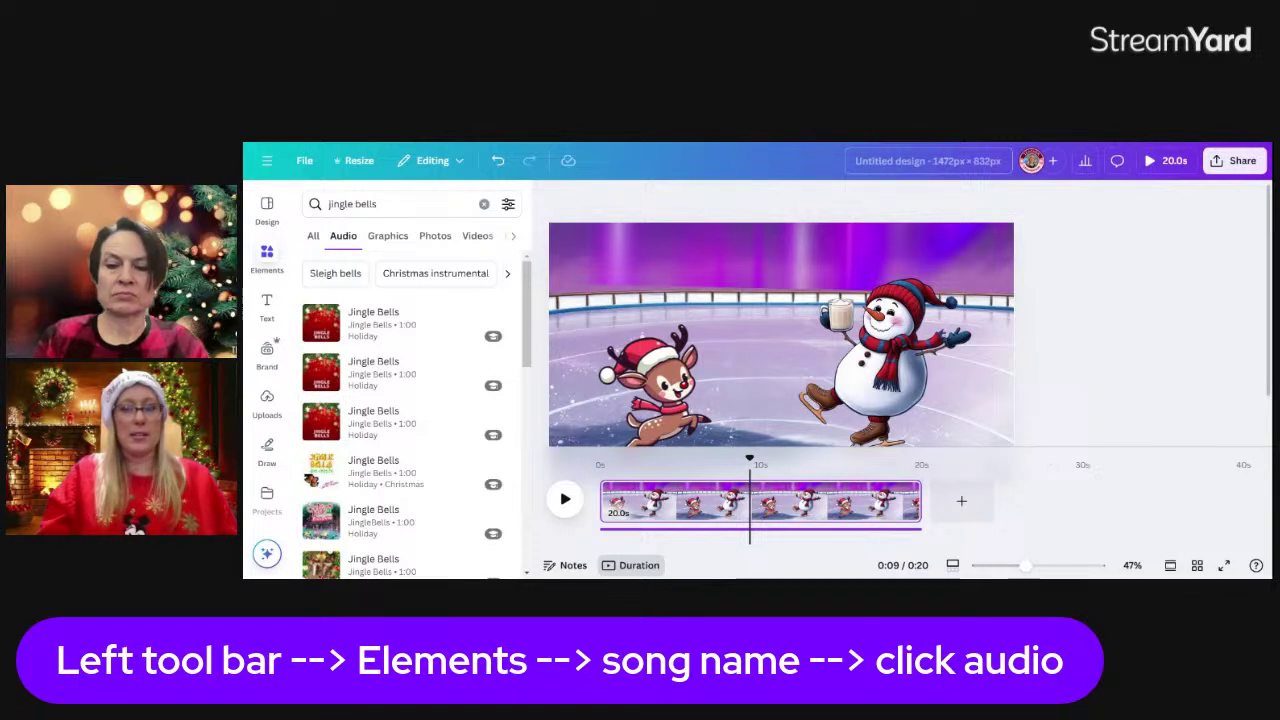
type("I")
type("Kelli-Ann")
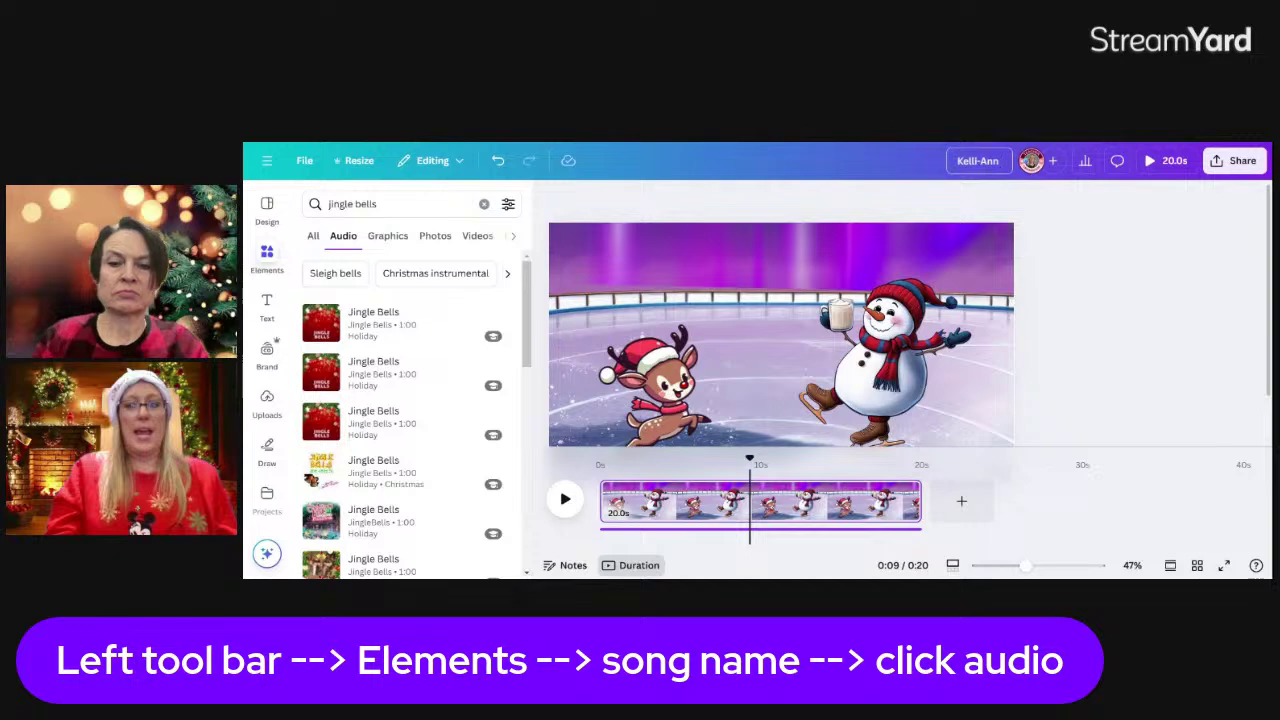
type(" Holid")
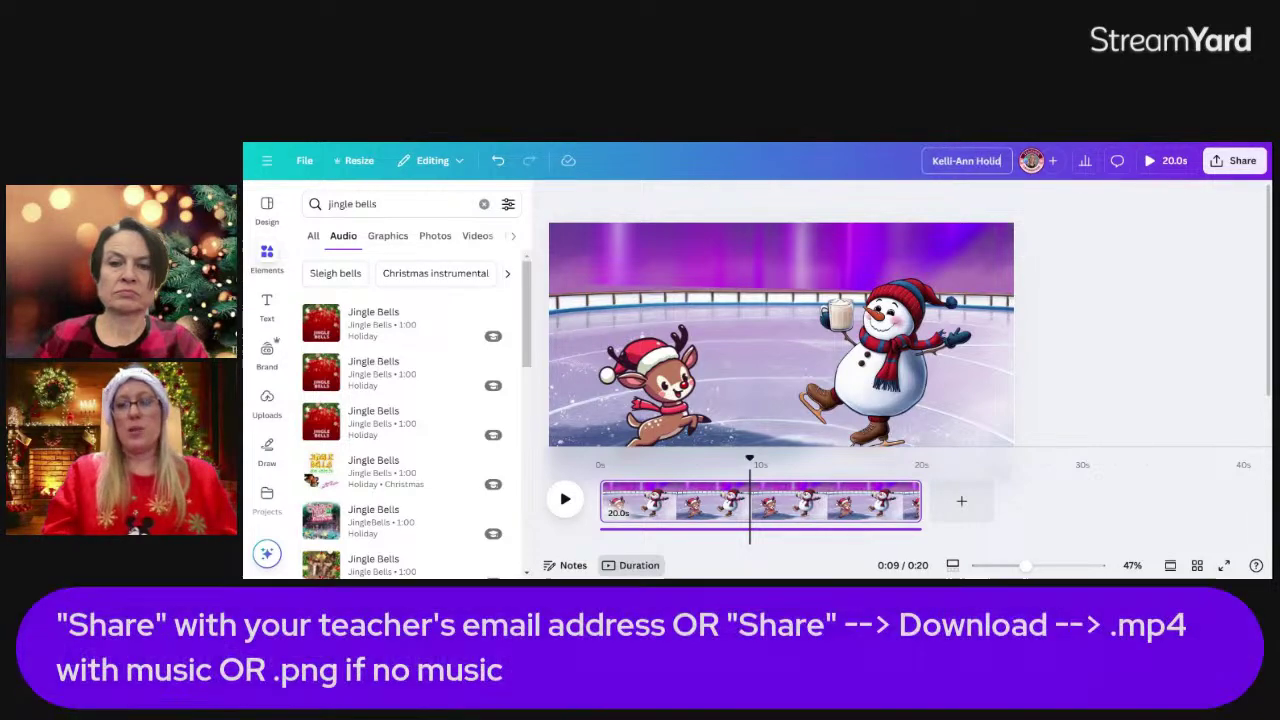
type("ay Scene")
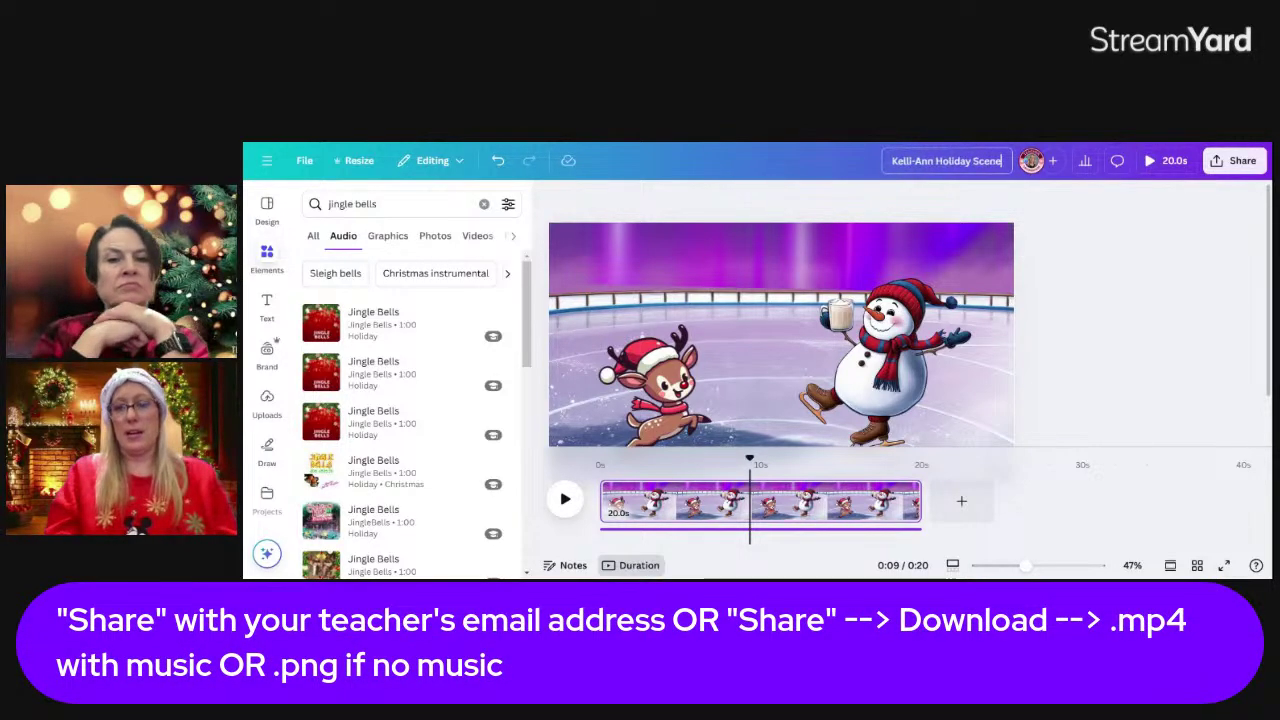
left_click(1113, 268)
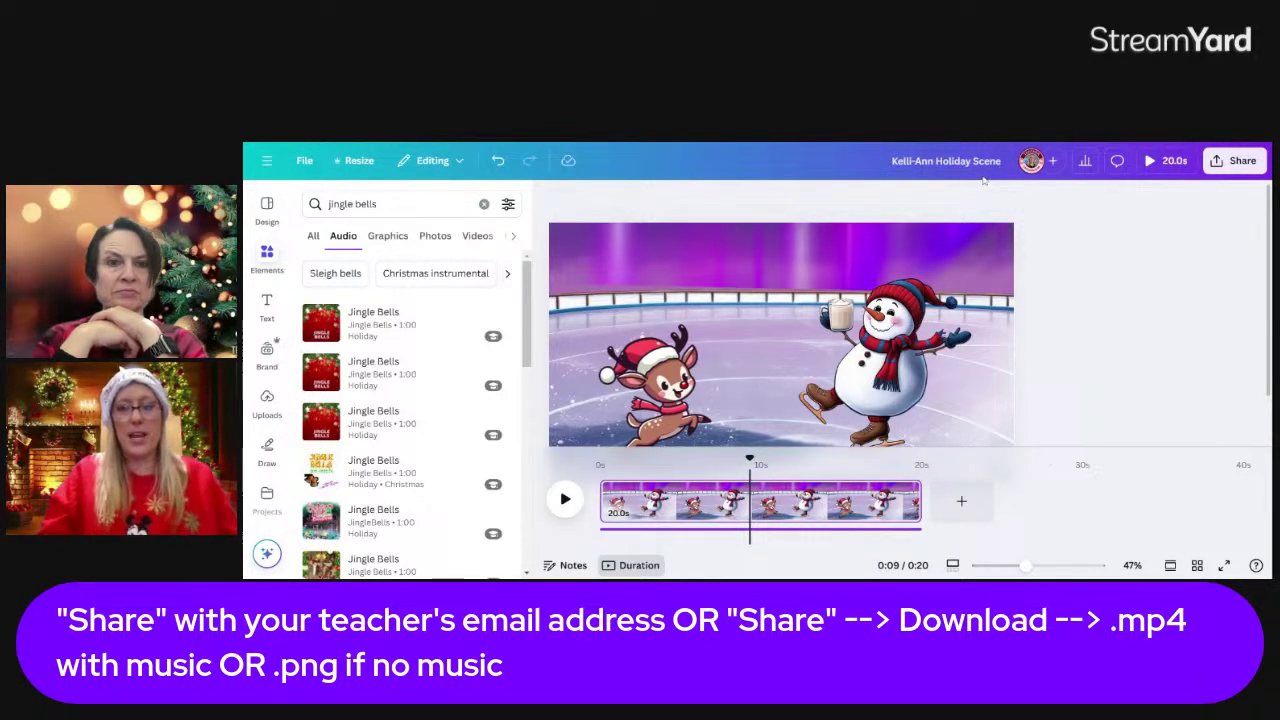
- Examine the renamed design's sharing options and its MP4 download settings, with the whole page in view
left_click(1240, 162)
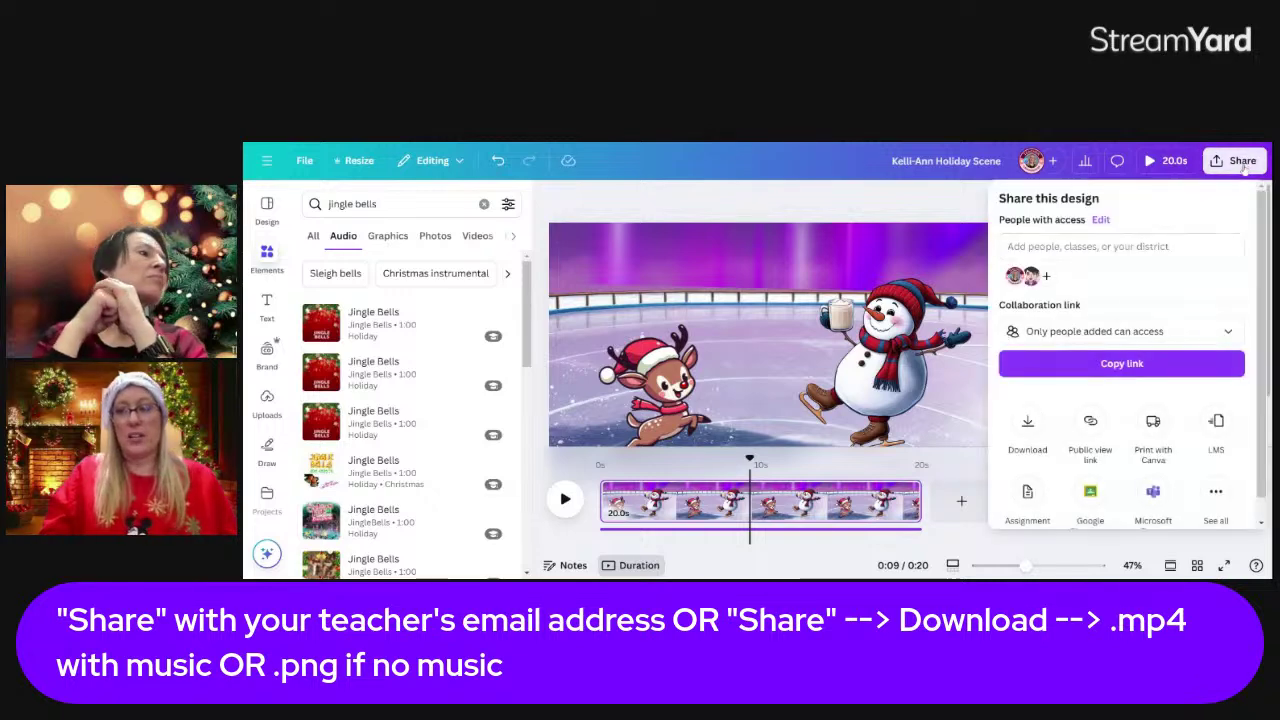
left_click(906, 203)
key("ctrl+plus")
key("ctrl+plus")
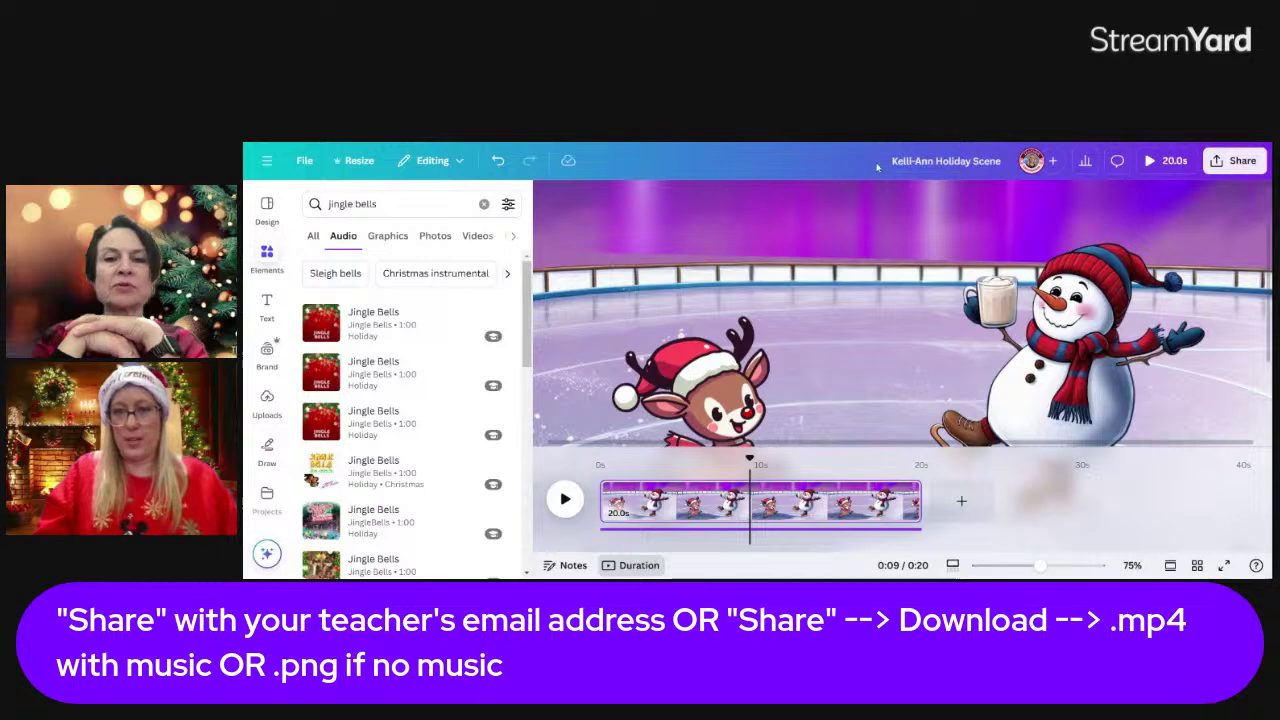
scroll(905, 265, "down", 3)
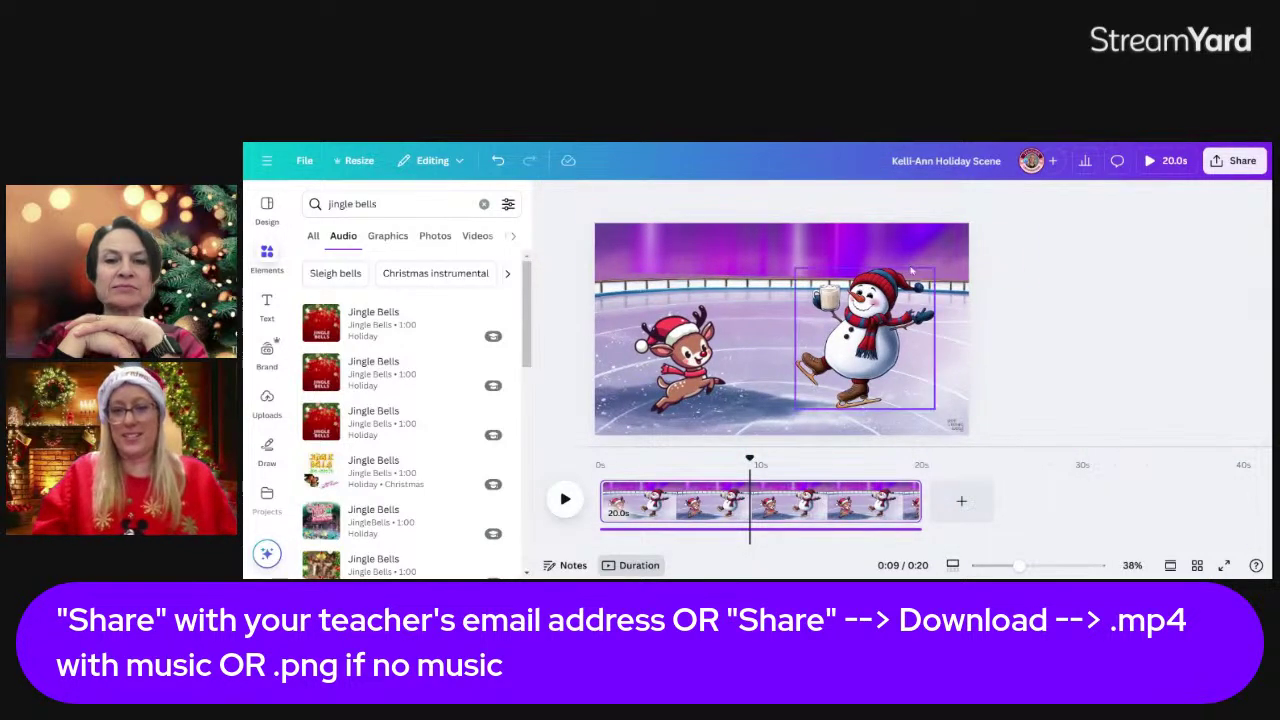
left_click(1243, 163)
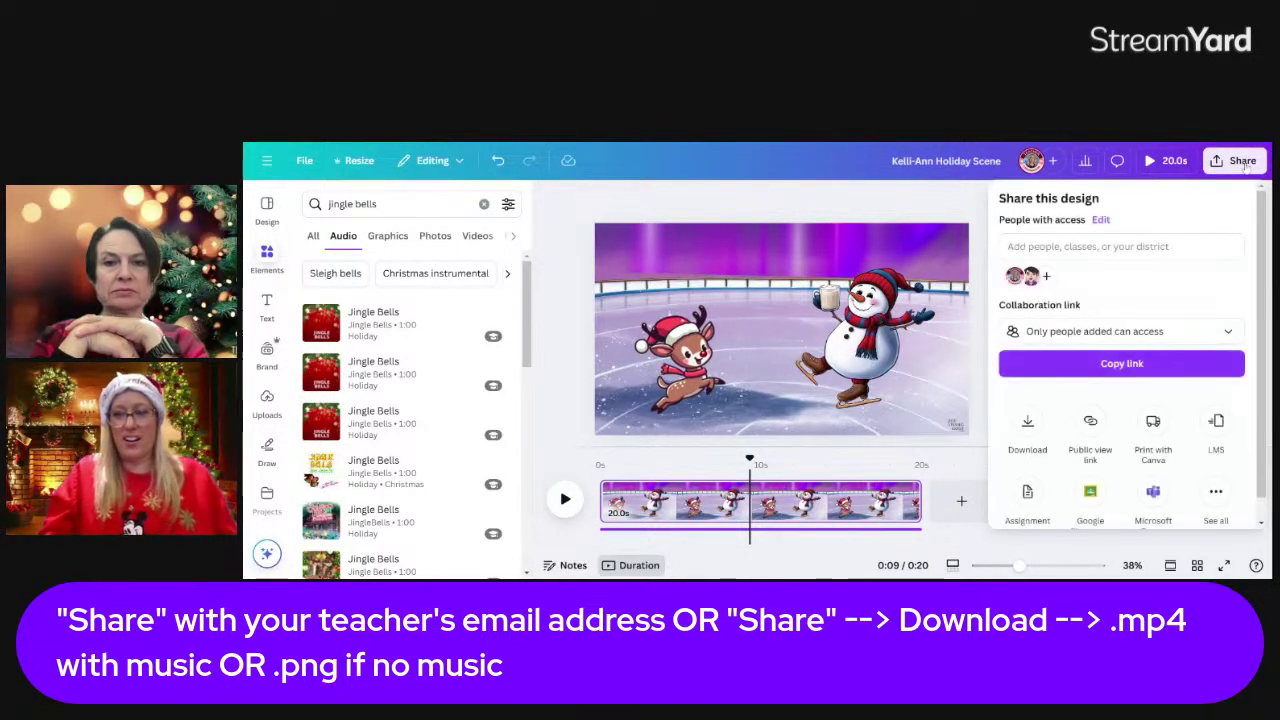
left_click(1027, 430)
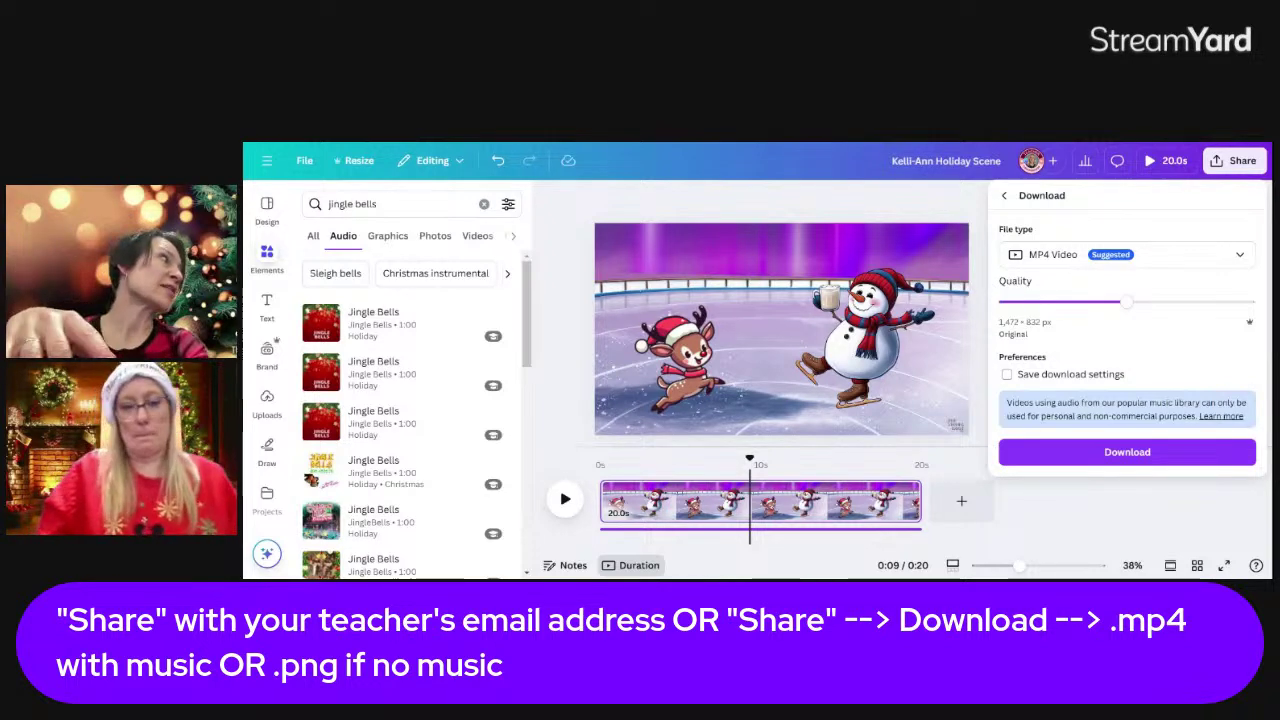
left_click(1012, 501)
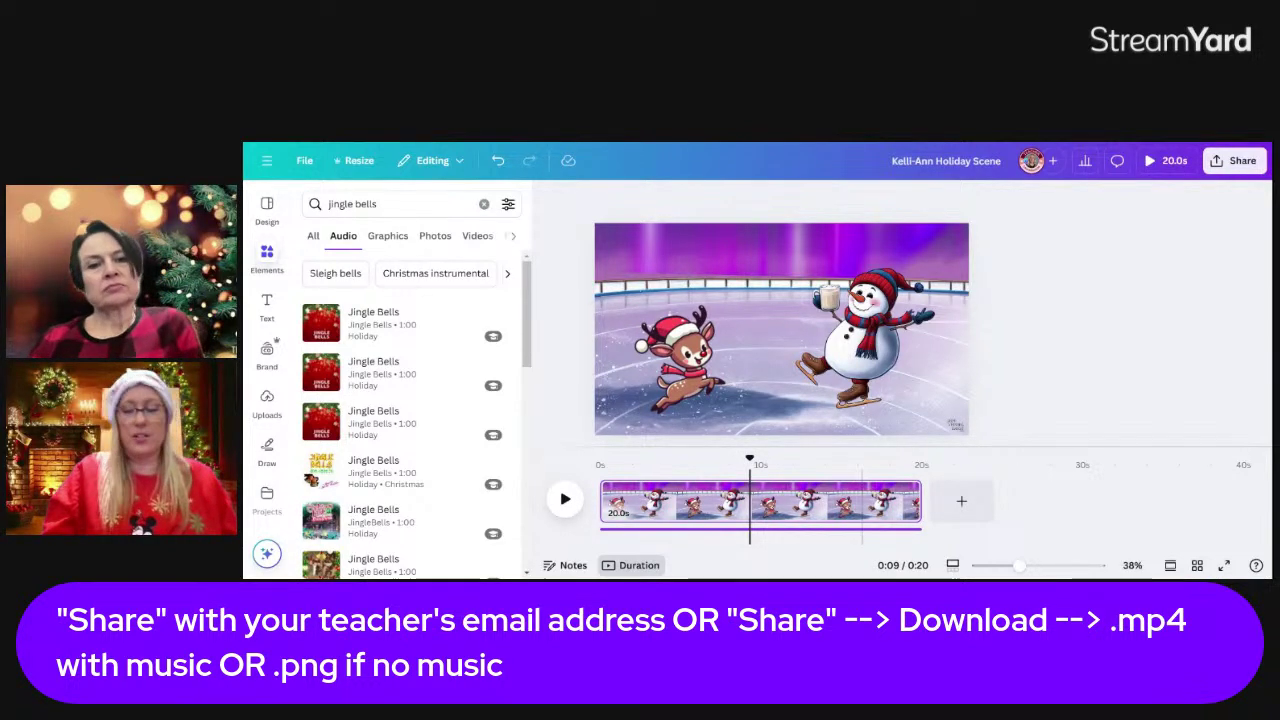
- Download the holiday scene as an MP4 Video
left_click(1236, 160)
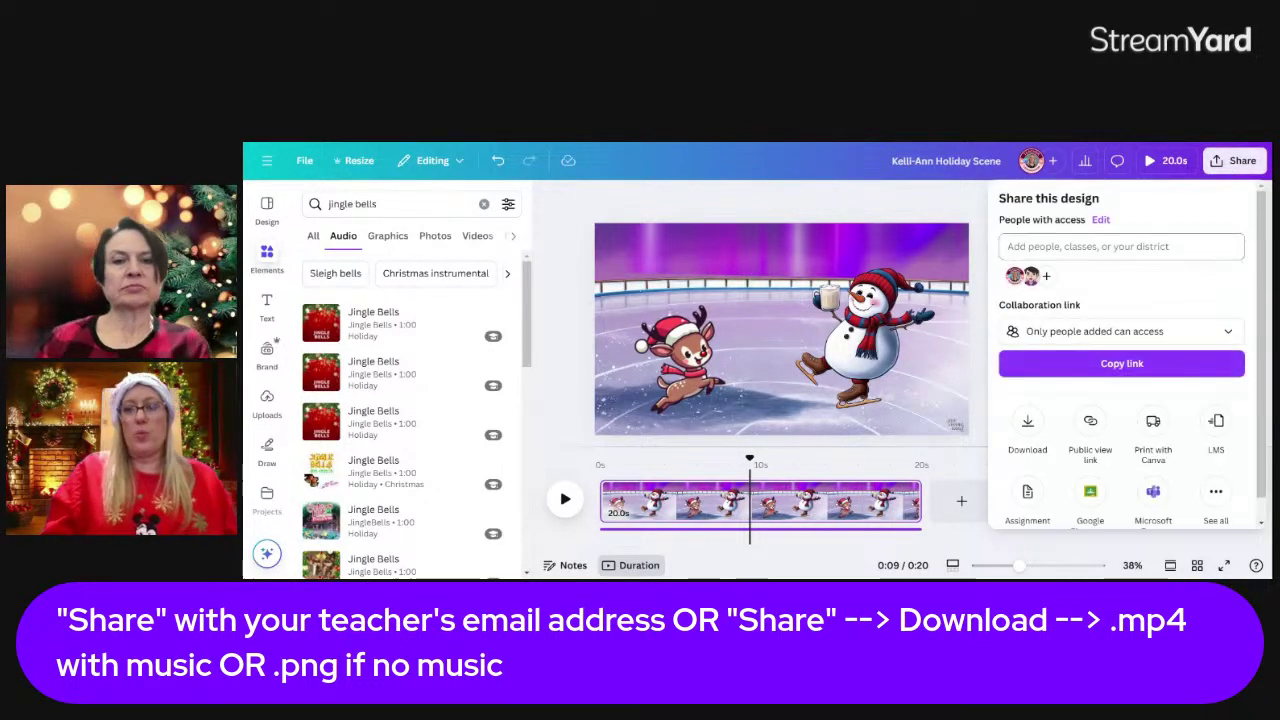
left_click(1027, 421)
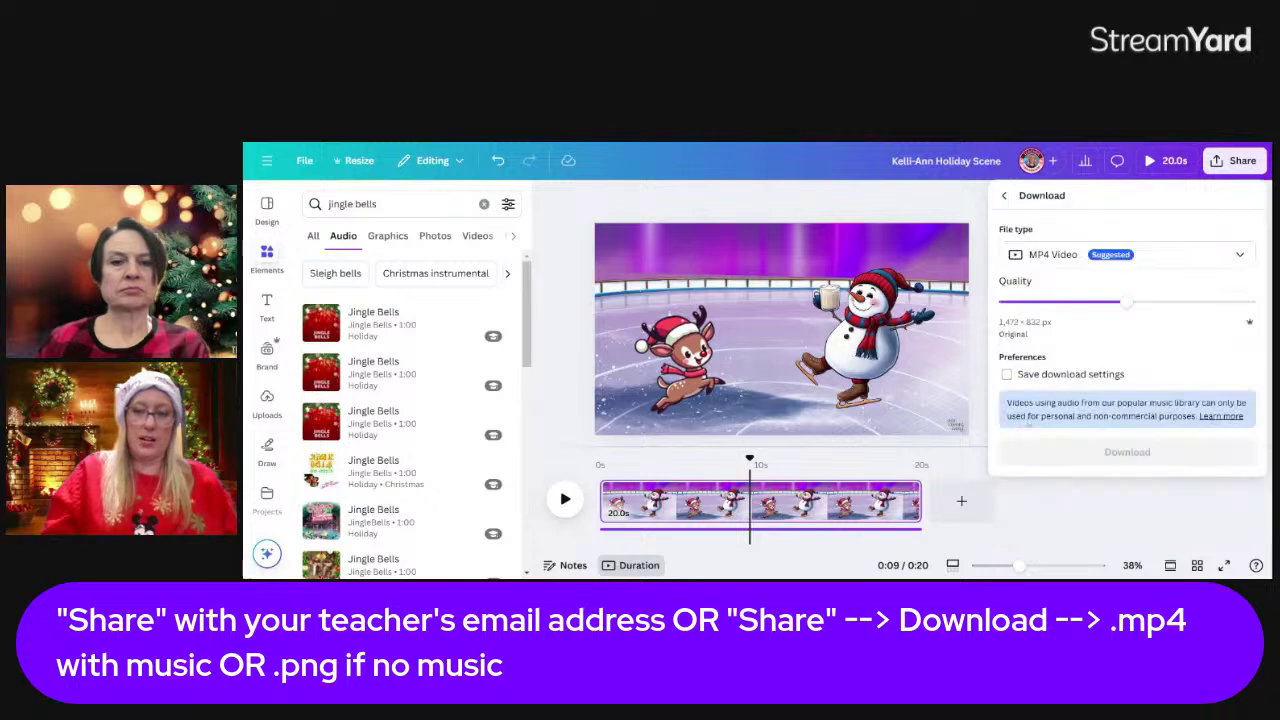
left_click(1100, 256)
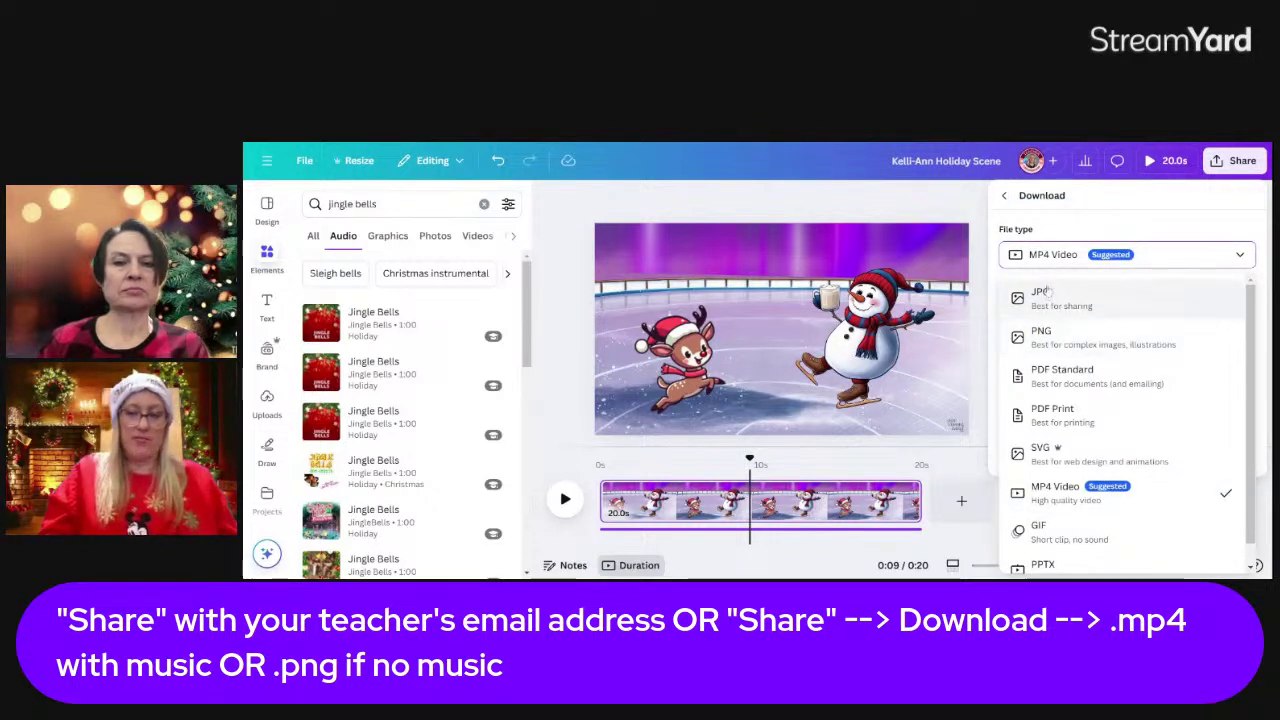
left_click(1058, 493)
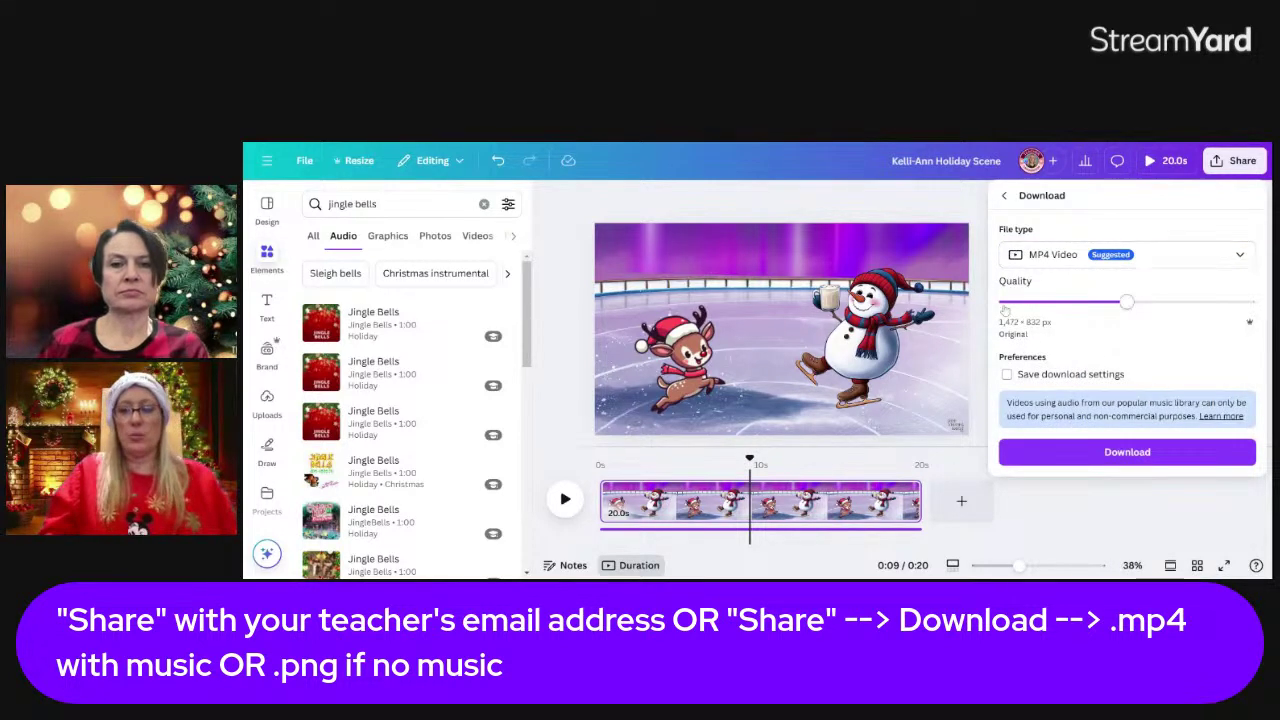
left_click(1147, 458)
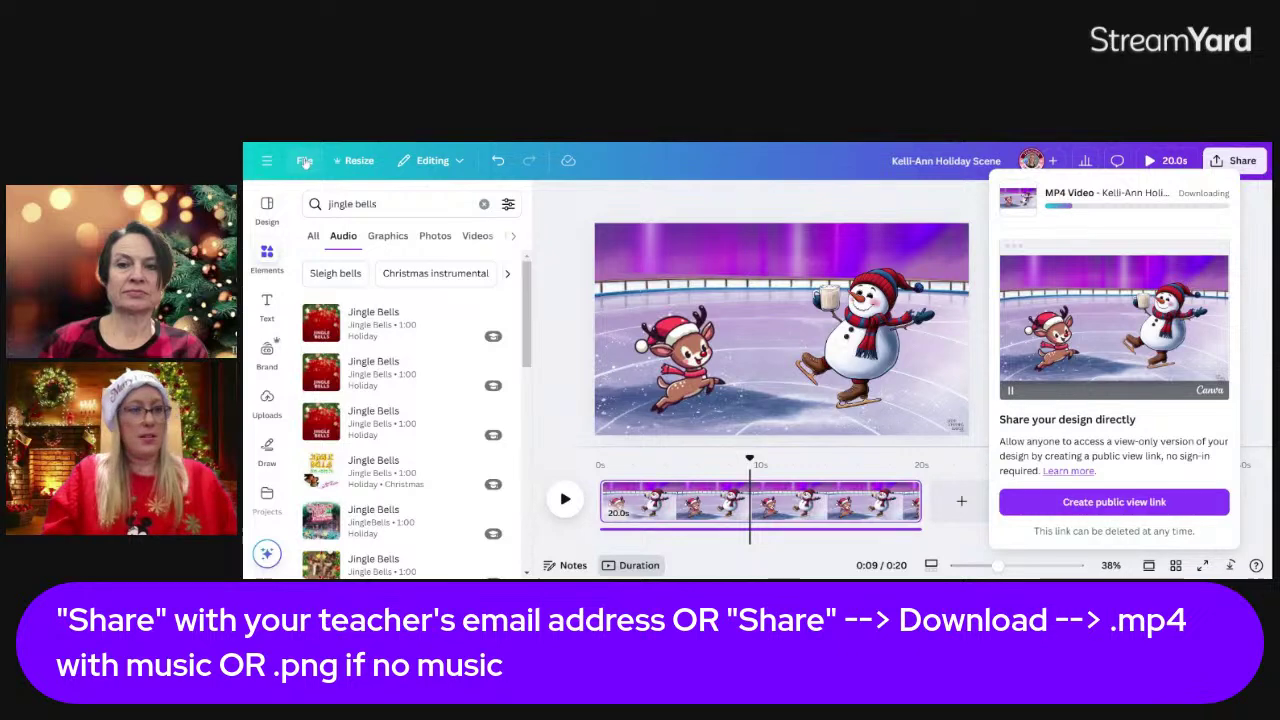
- Leave the design for the home page and open Dream Lab
left_click(266, 161)
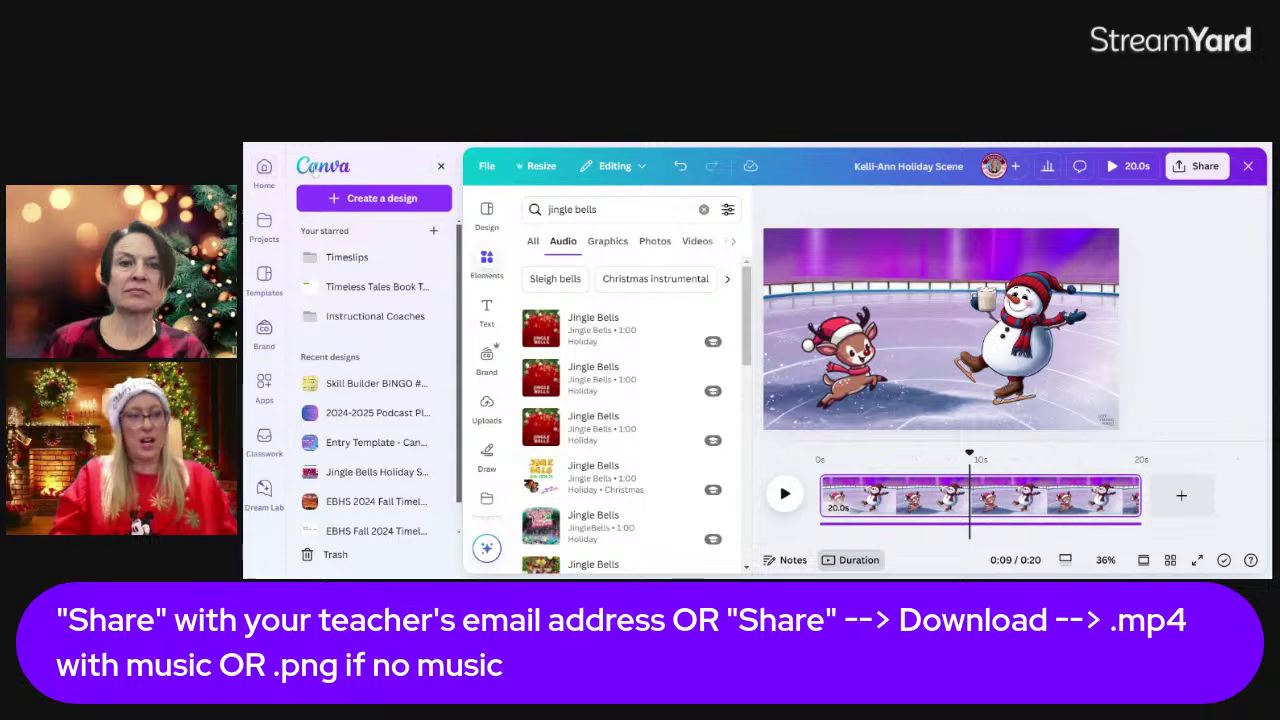
left_click(263, 170)
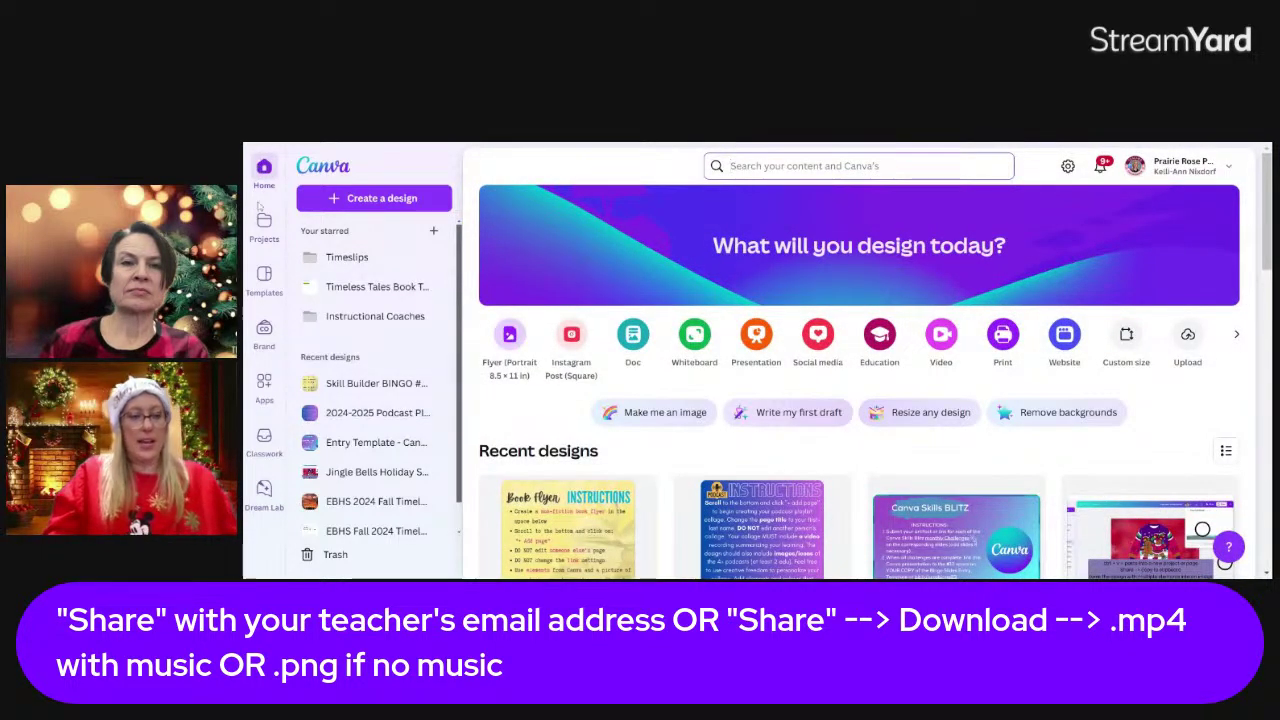
left_click(264, 510)
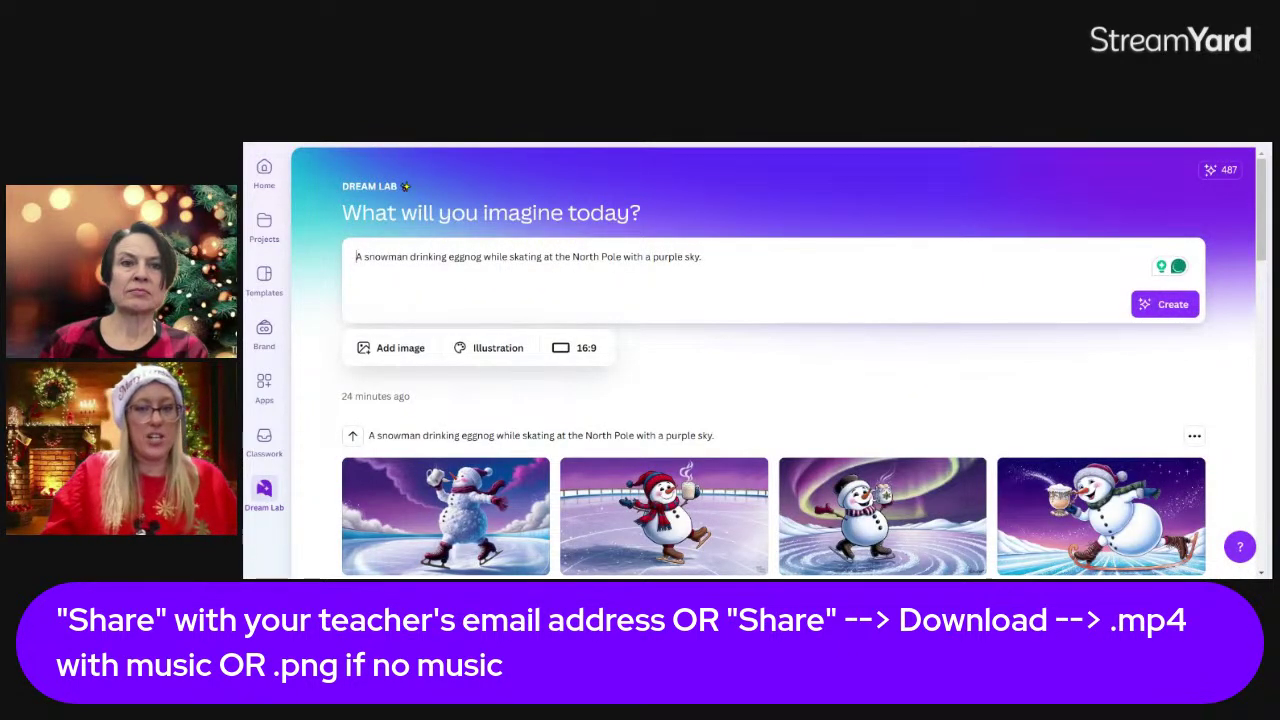
- Highlight the replaceable words snowman, eggnog, skating and purple one after another in the Dream Lab prompt
left_click(702, 256)
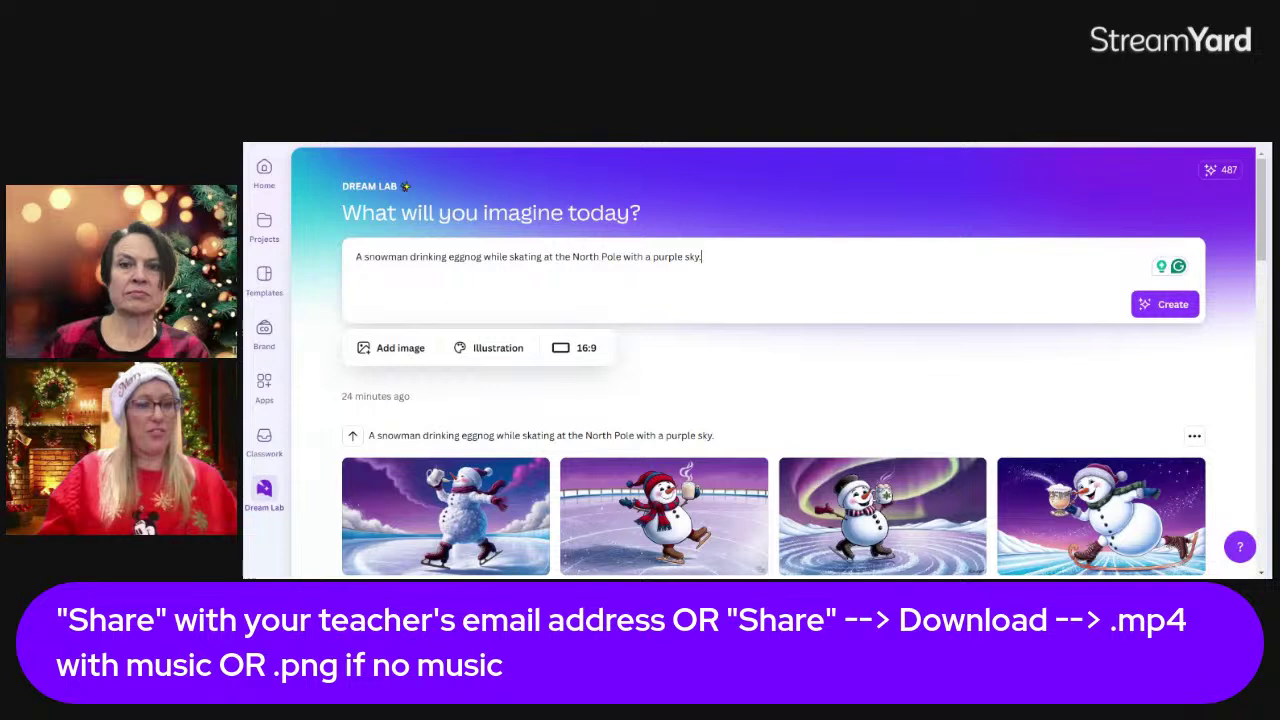
double_click(380, 256)
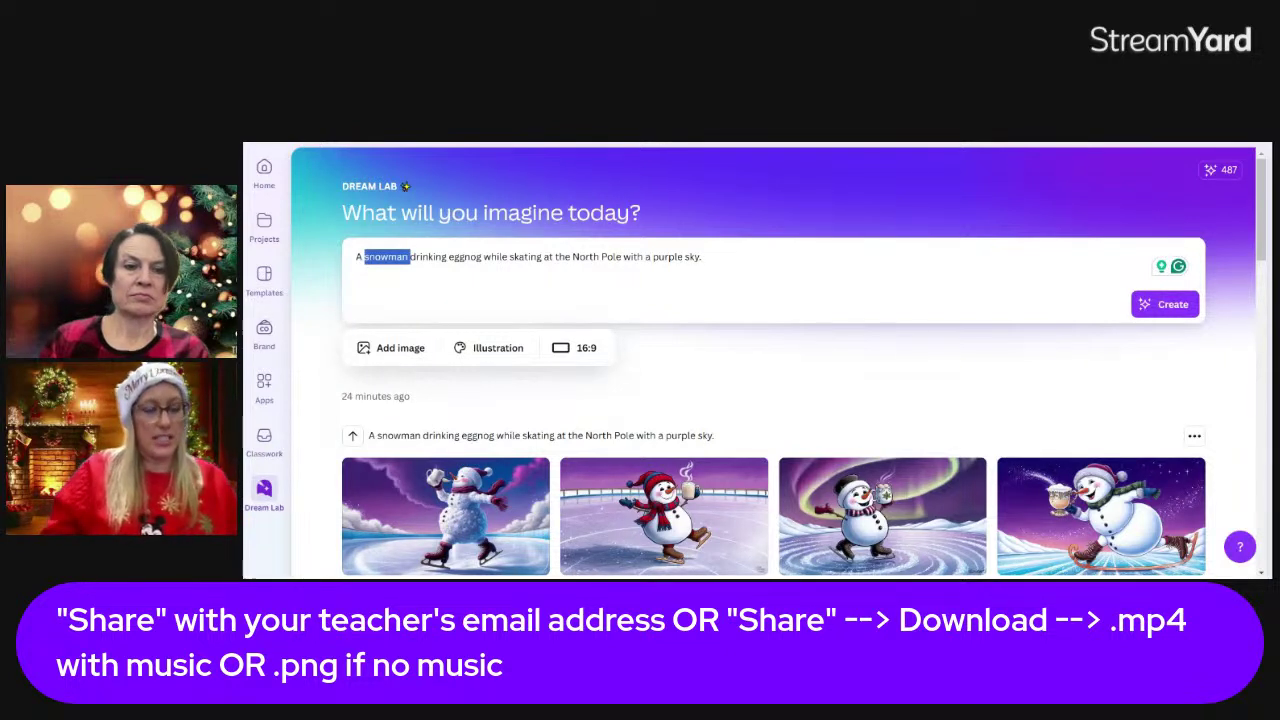
double_click(465, 256)
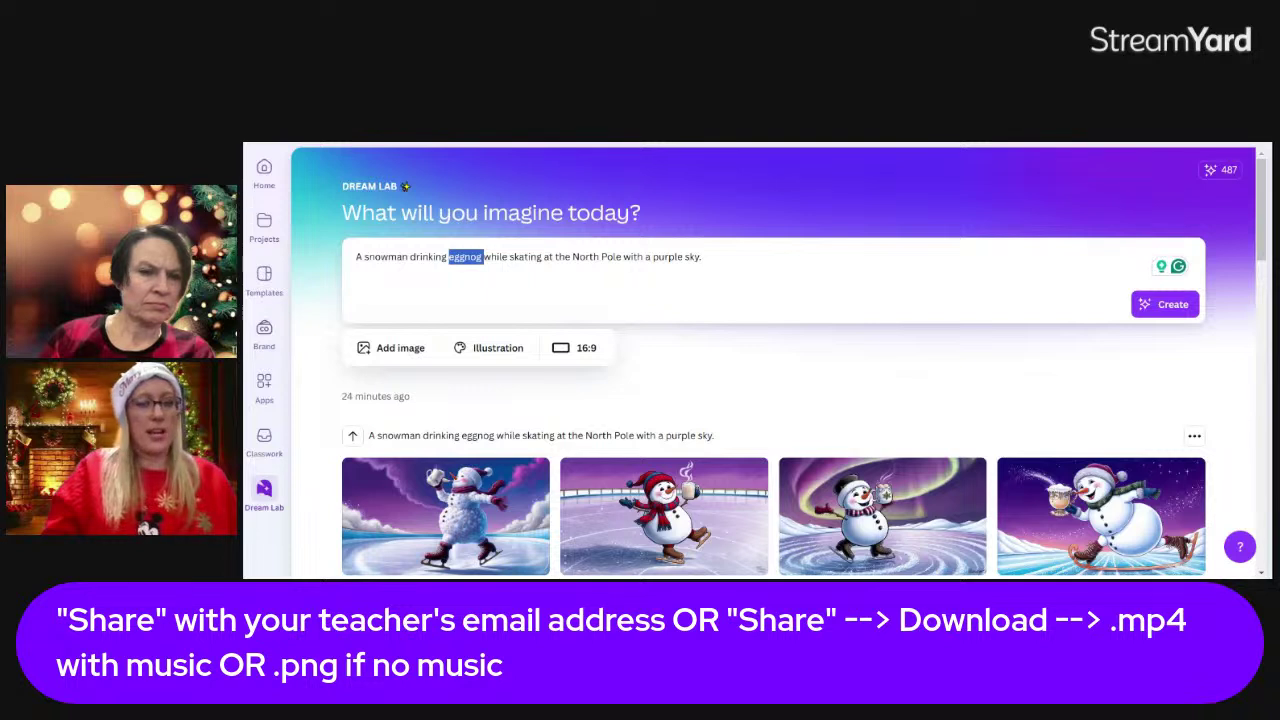
double_click(525, 256)
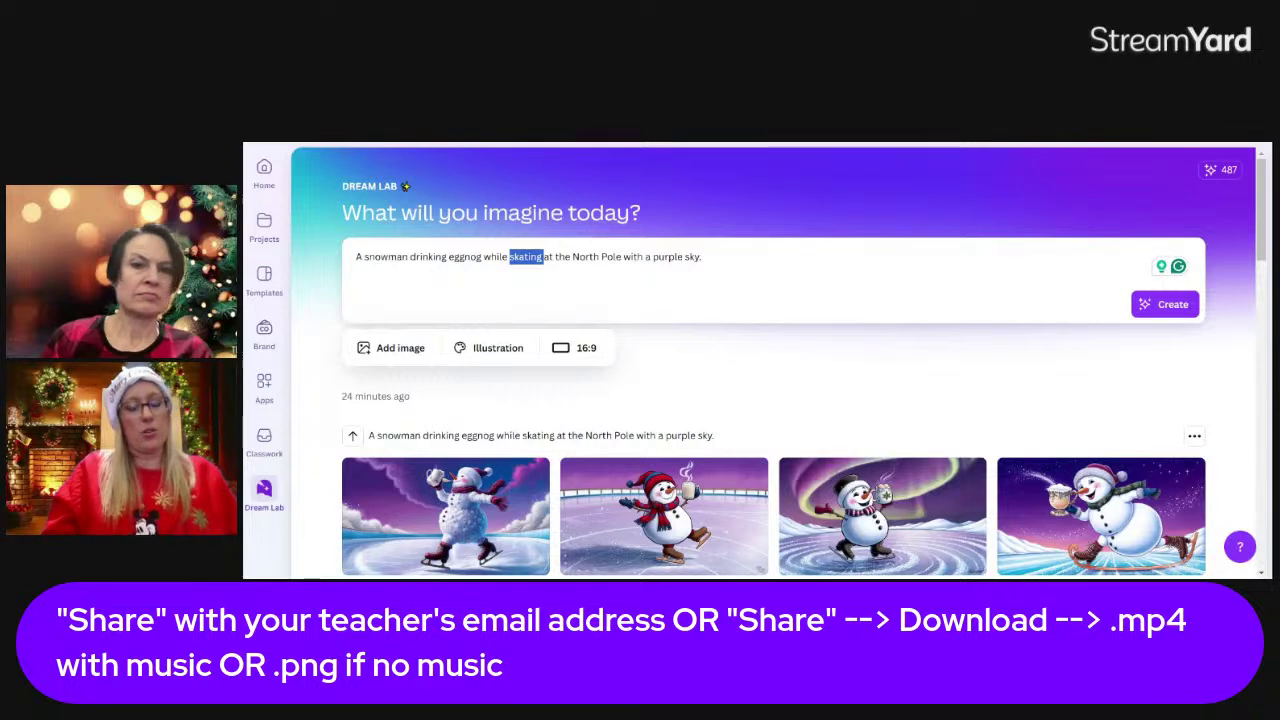
double_click(667, 256)
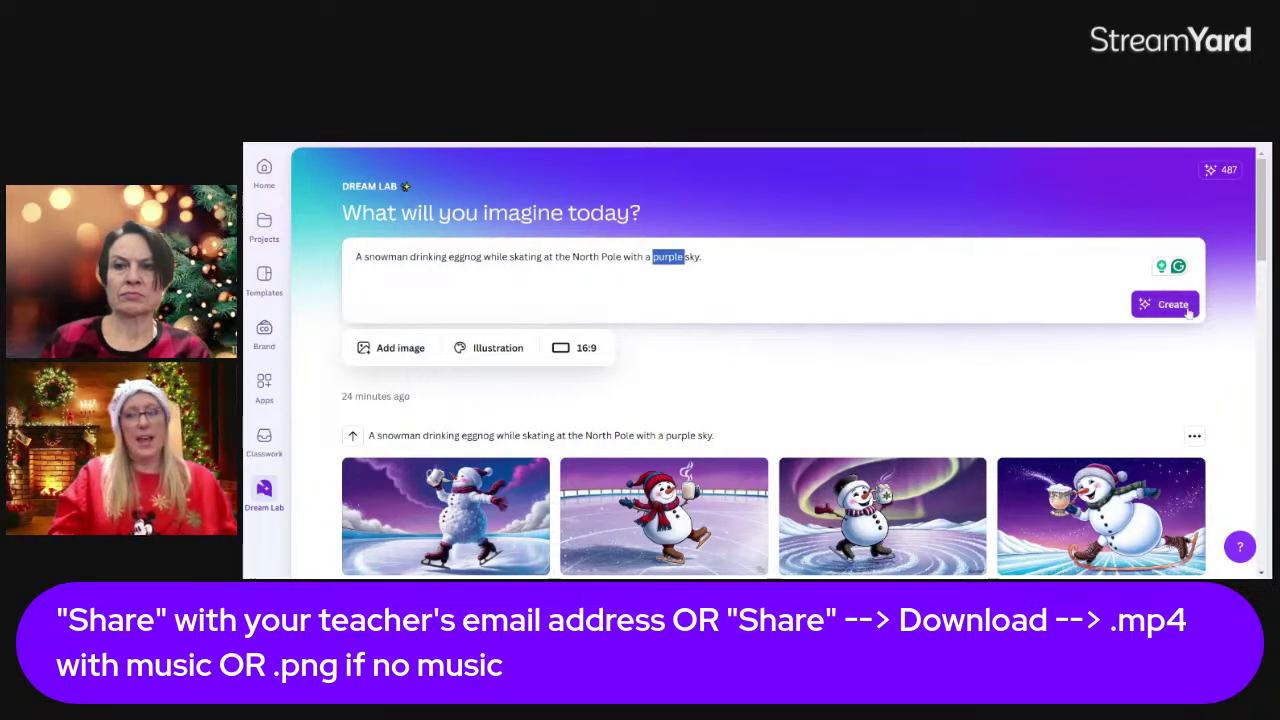
- Preview the second generated snowman image, the one on the fenced skating rink, and close the preview
scroll(784, 398, "down", 3)
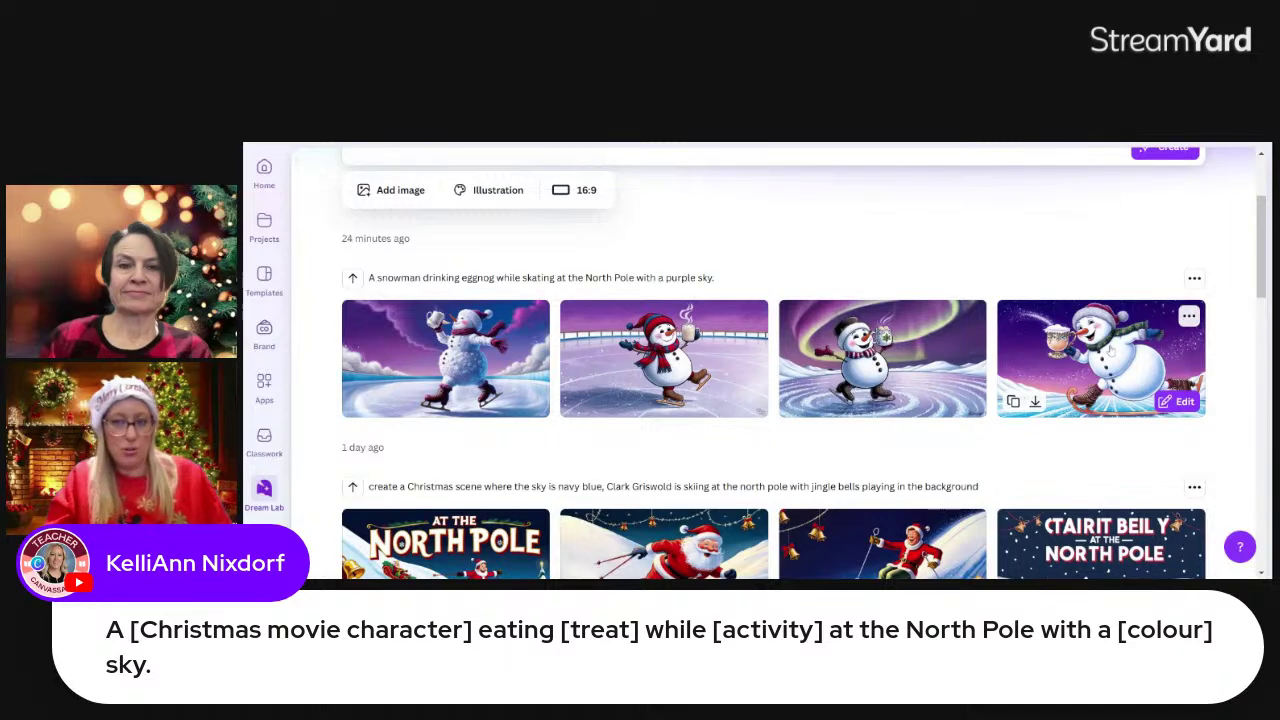
scroll(1110, 350, "down", 1)
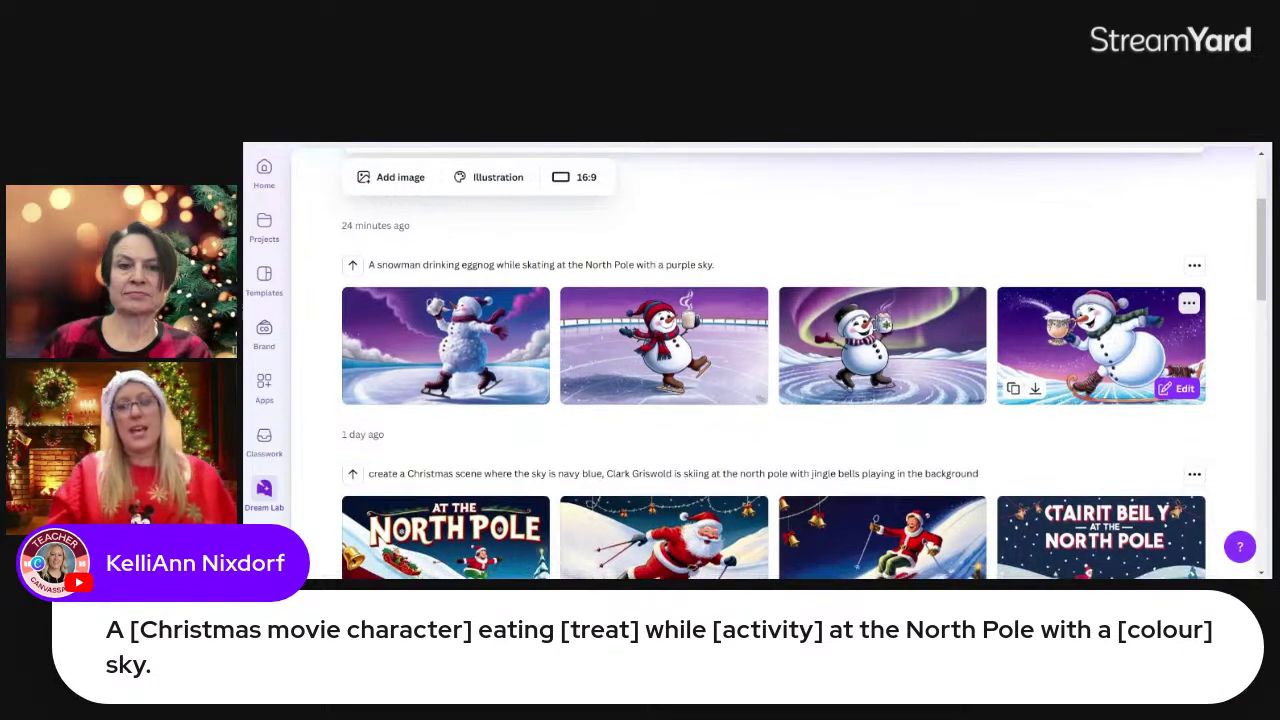
scroll(1100, 345, "down", 1)
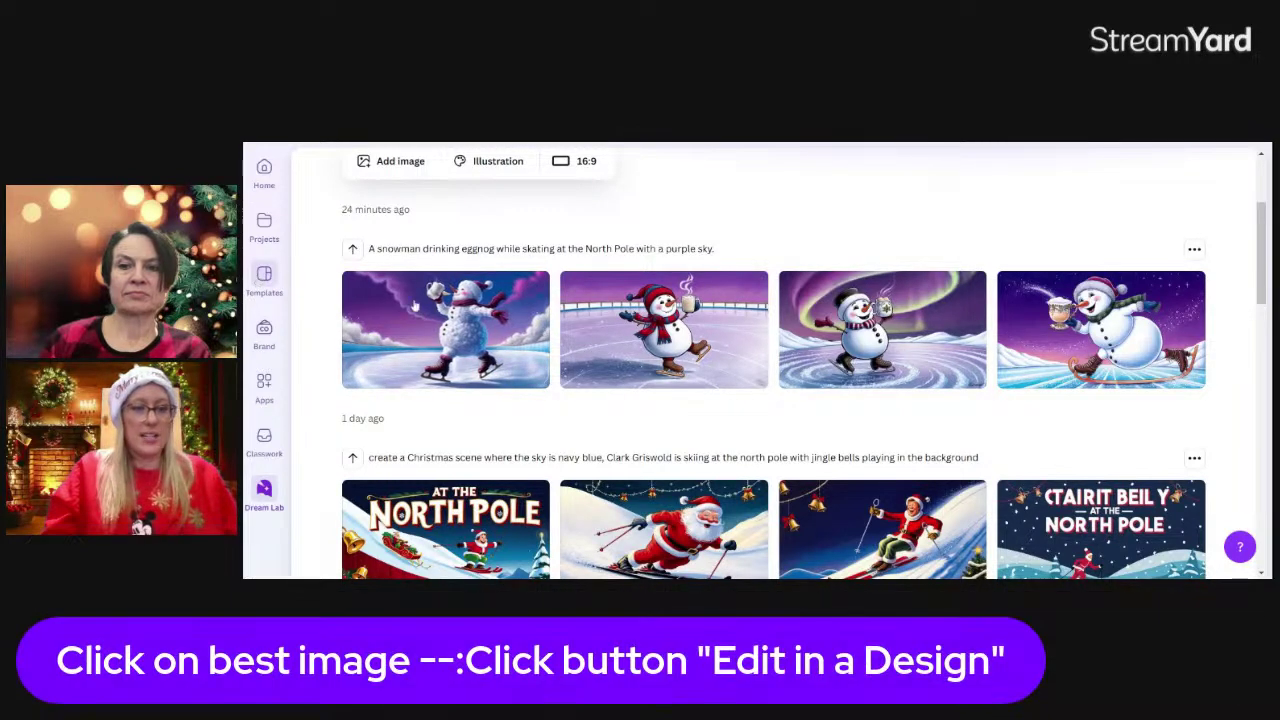
left_click(705, 343)
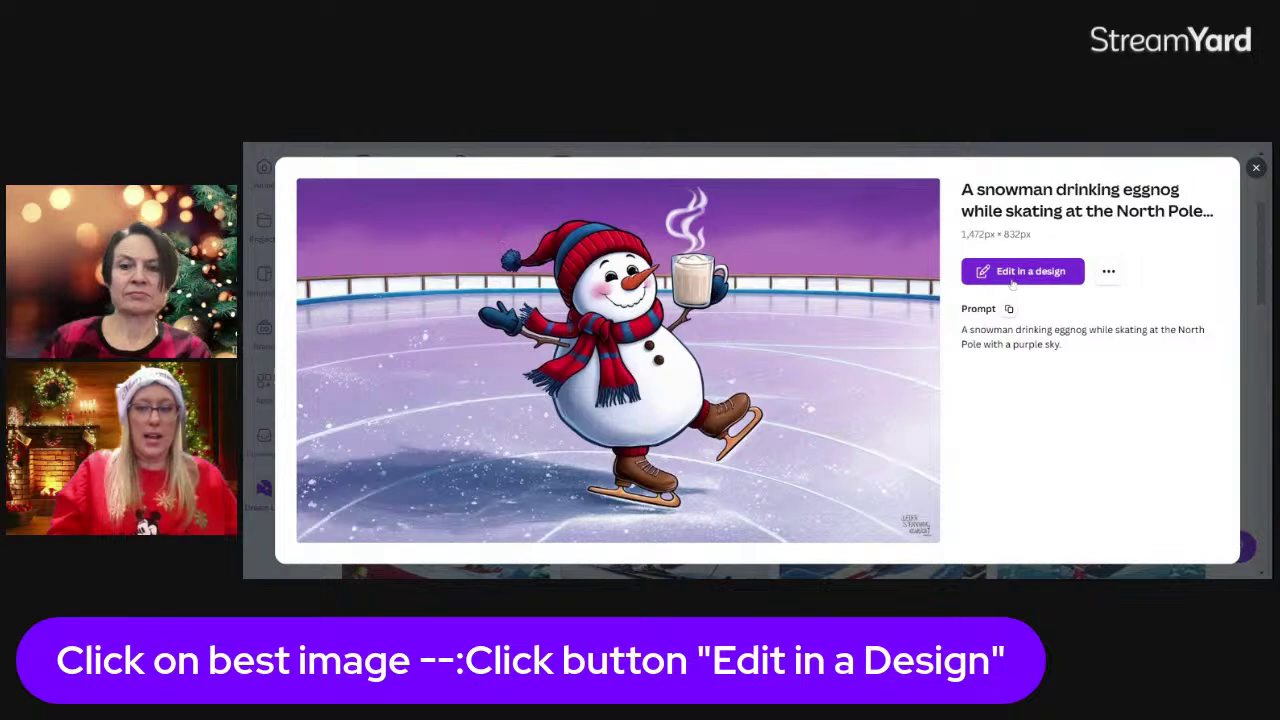
left_click(1256, 167)
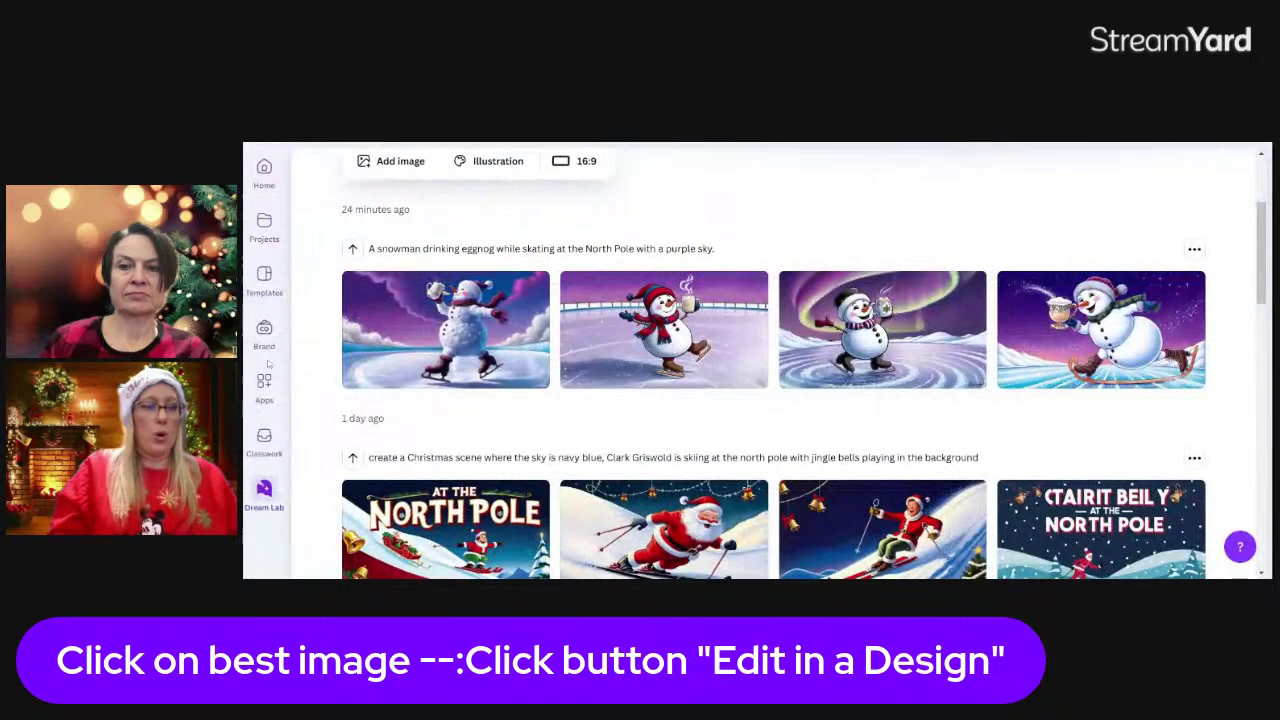
- Reopen the saved Holiday Scene design from the projects
left_click(264, 222)
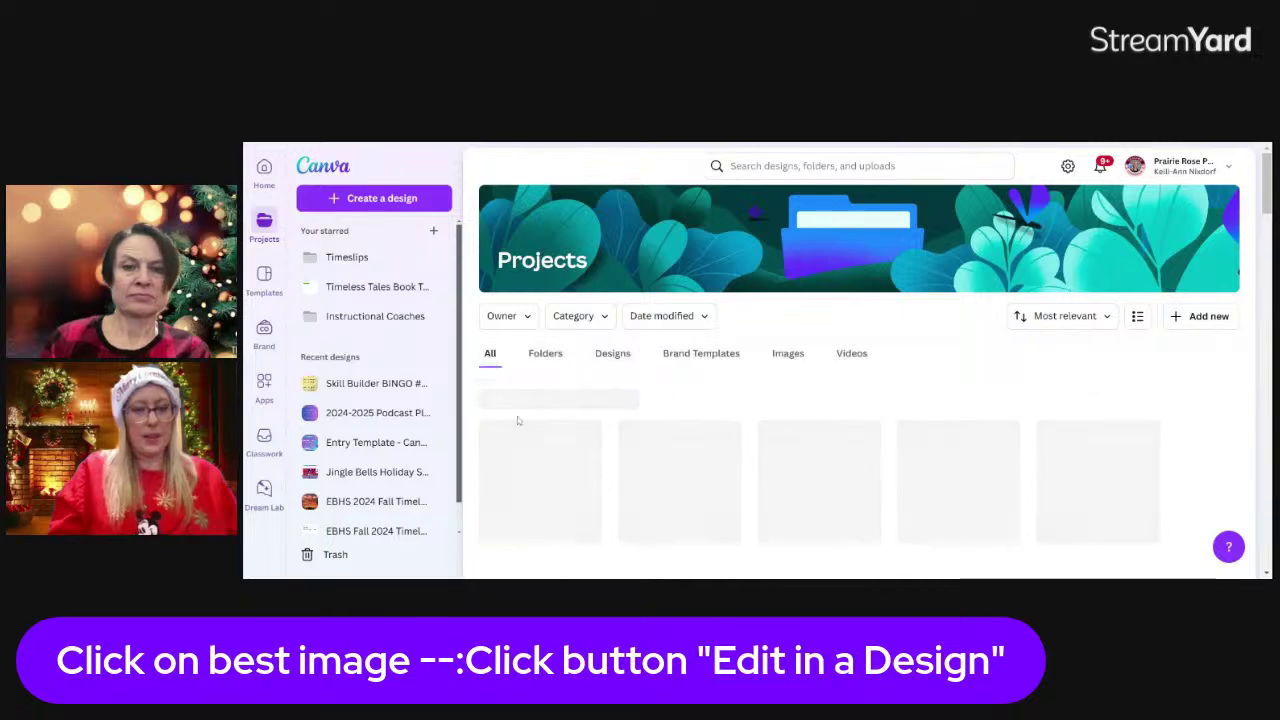
left_click(555, 472)
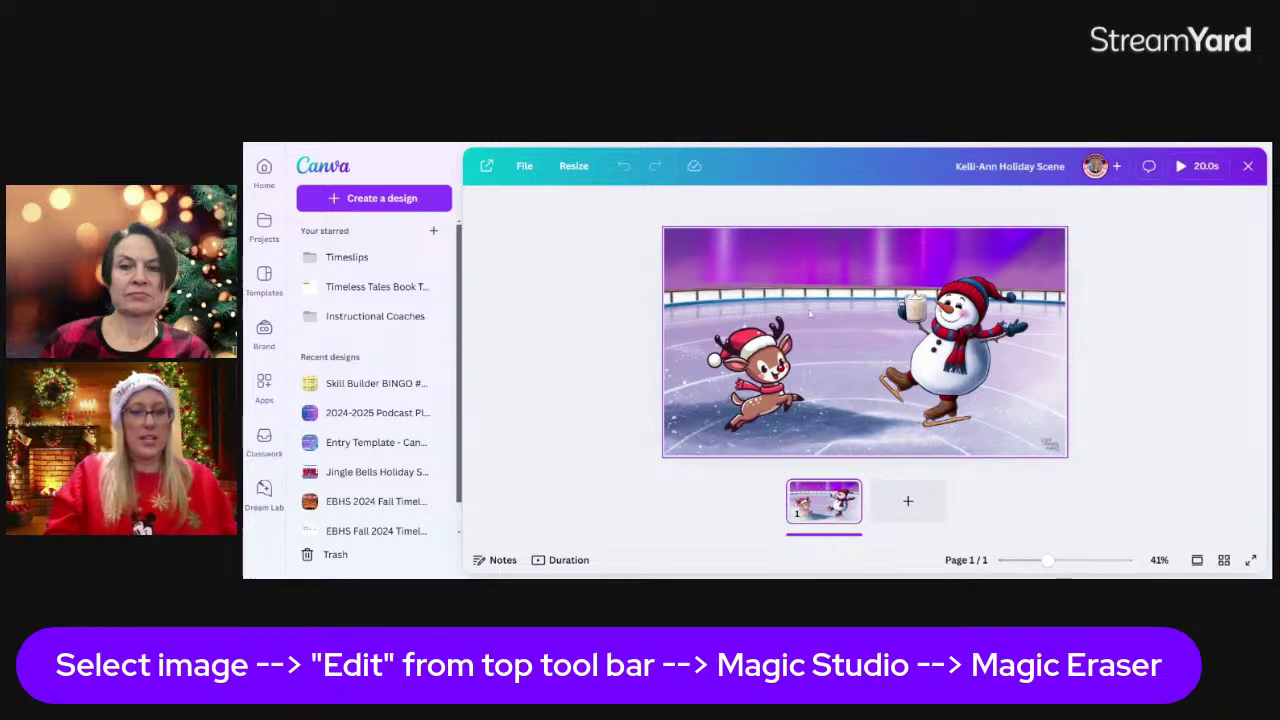
- Select the ice rink background image and look through its Magic Studio editing options, including Magic Eraser and Magic Grab
left_click(906, 273)
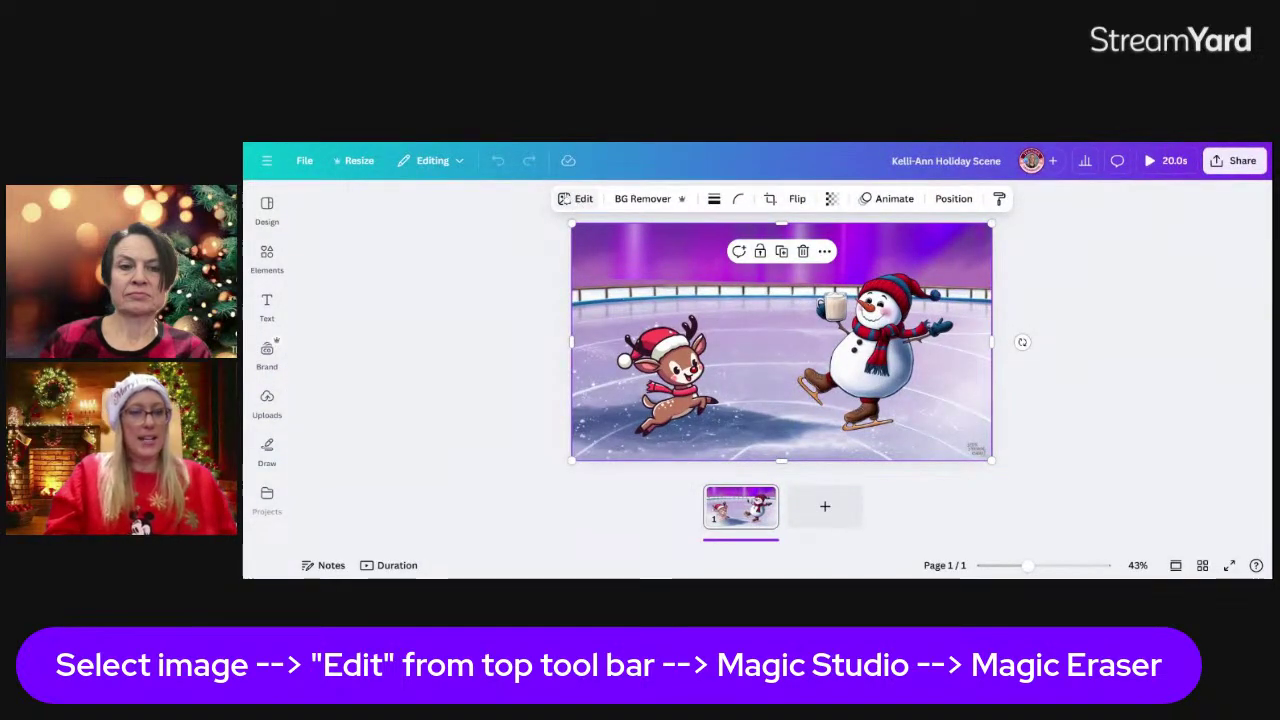
left_click(580, 200)
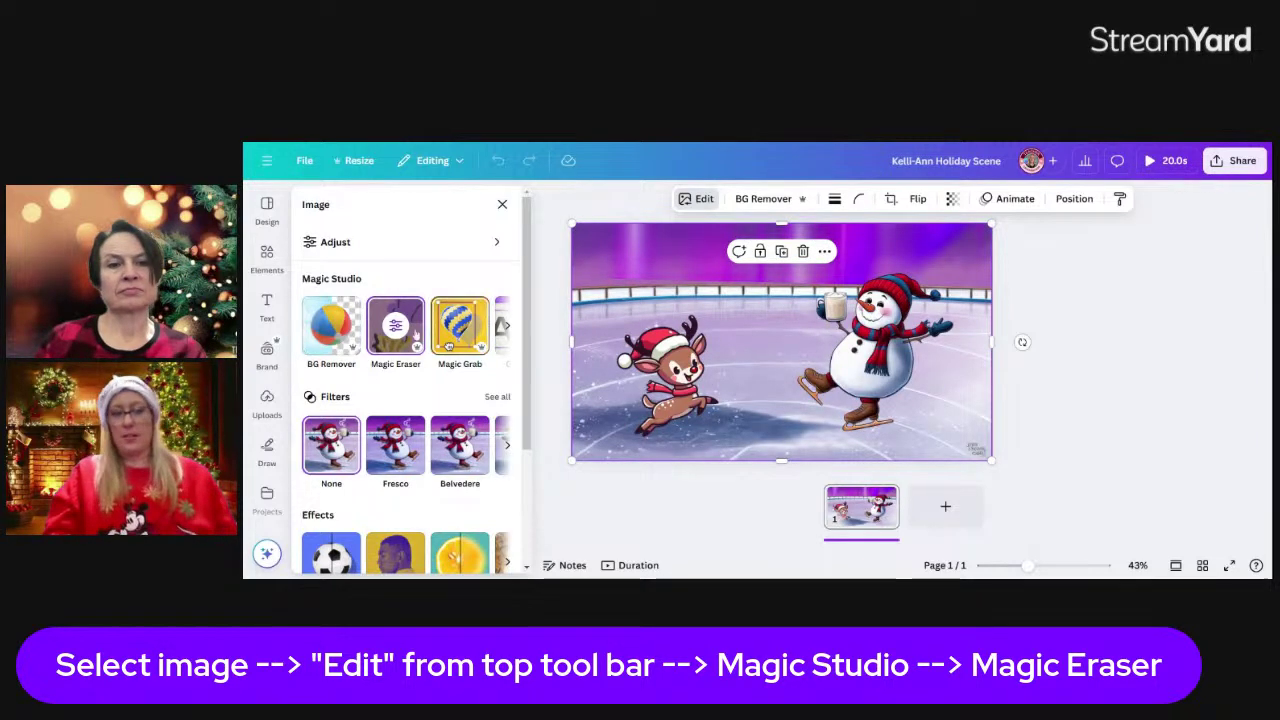
scroll(395, 333, "right", 1)
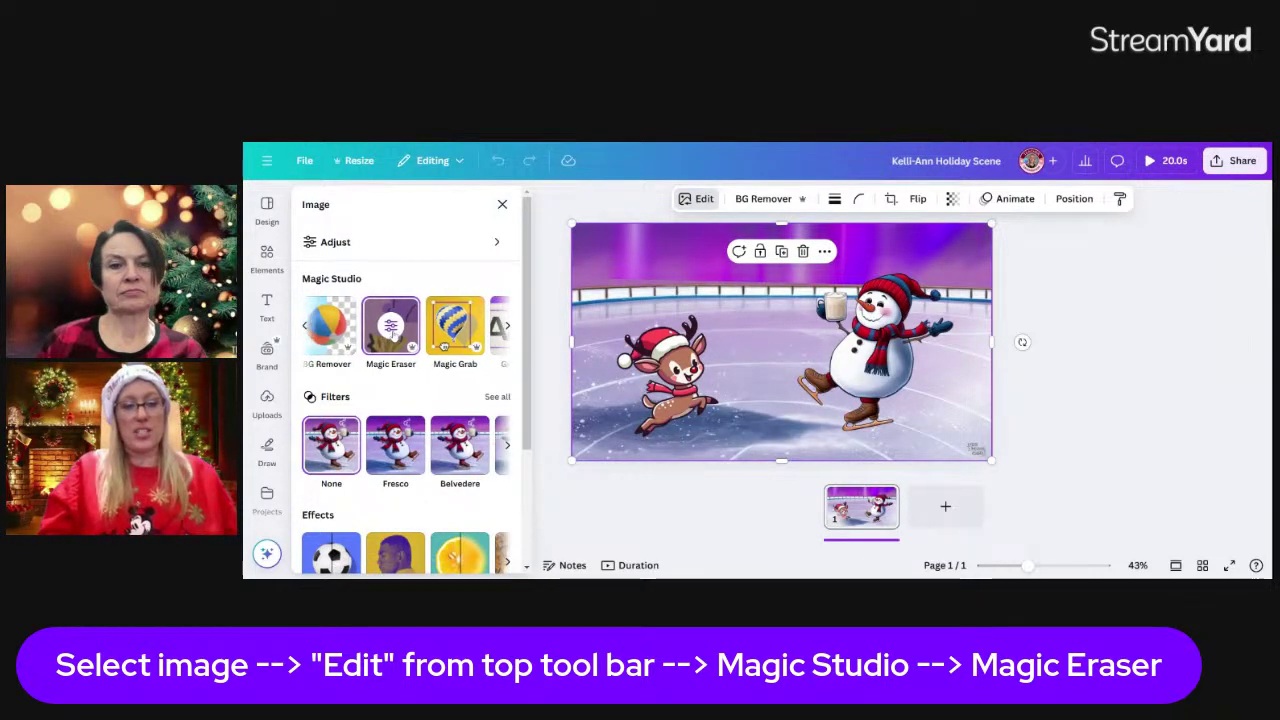
- Show the library of graphics and other elements, and select the audio track beneath the page
left_click(264, 258)
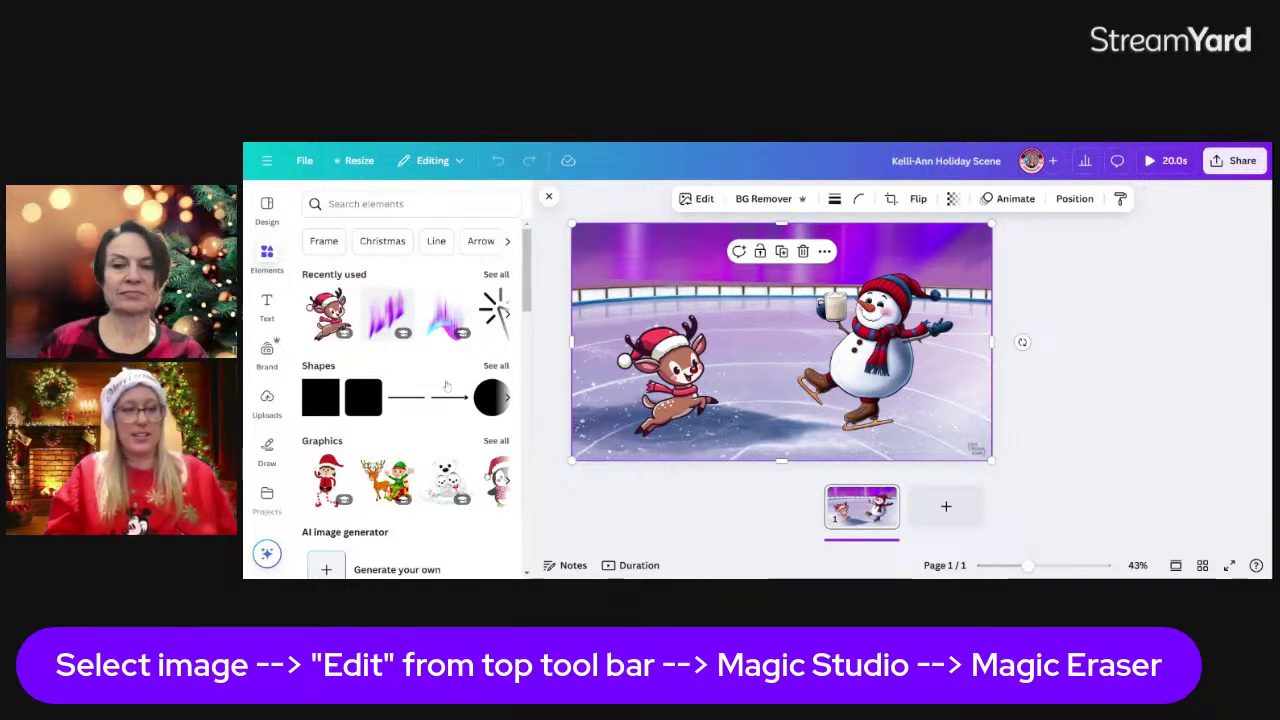
left_click(870, 541)
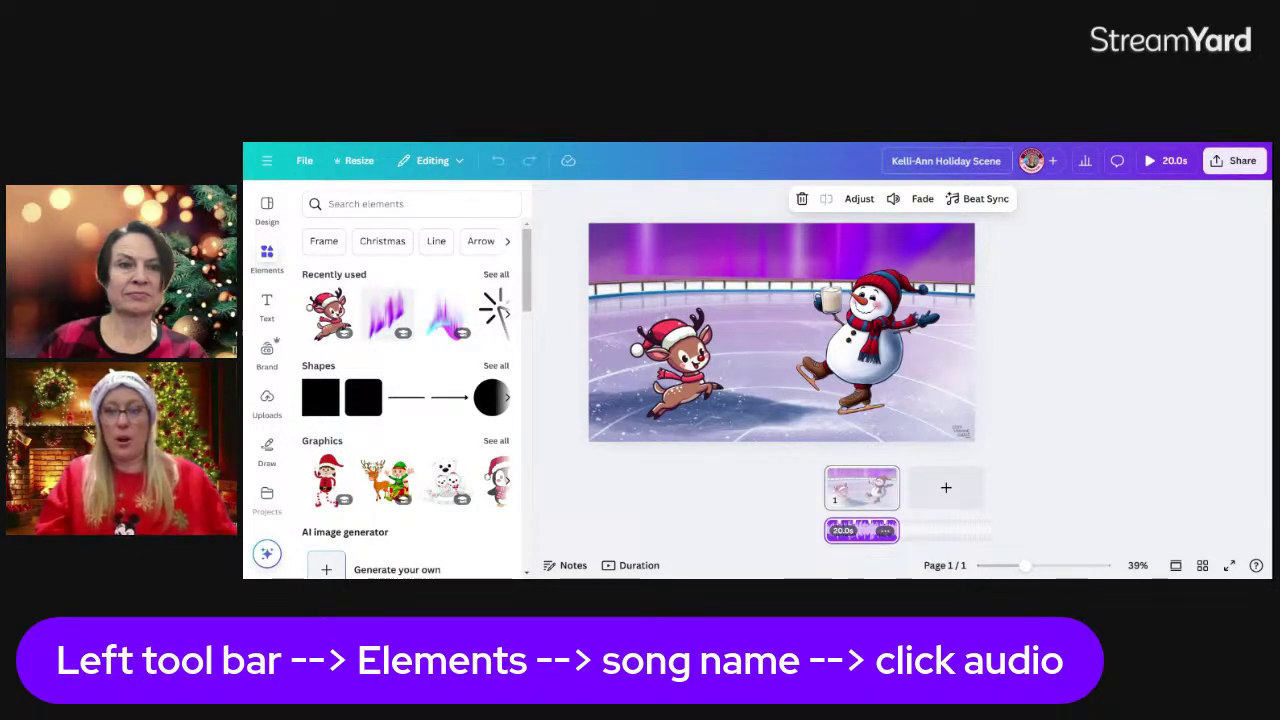
- Review the file types available for downloading the design, and close the download options without exporting
left_click(1238, 161)
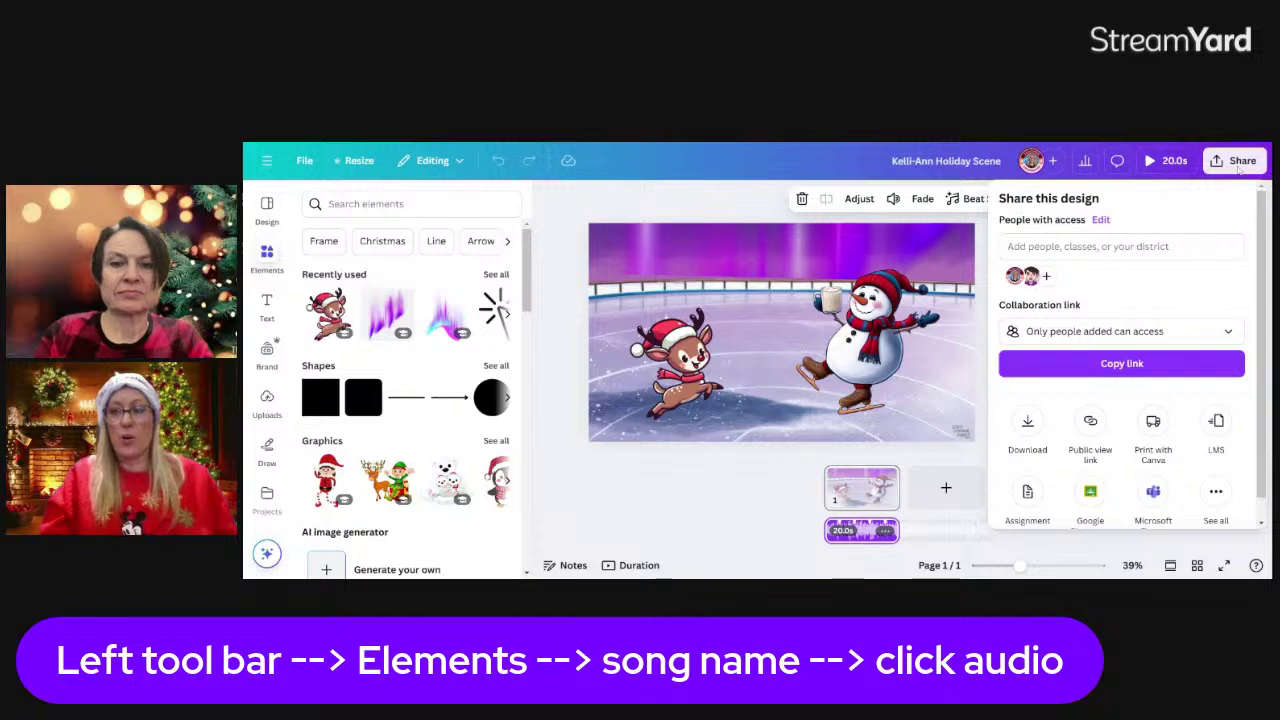
left_click(1028, 425)
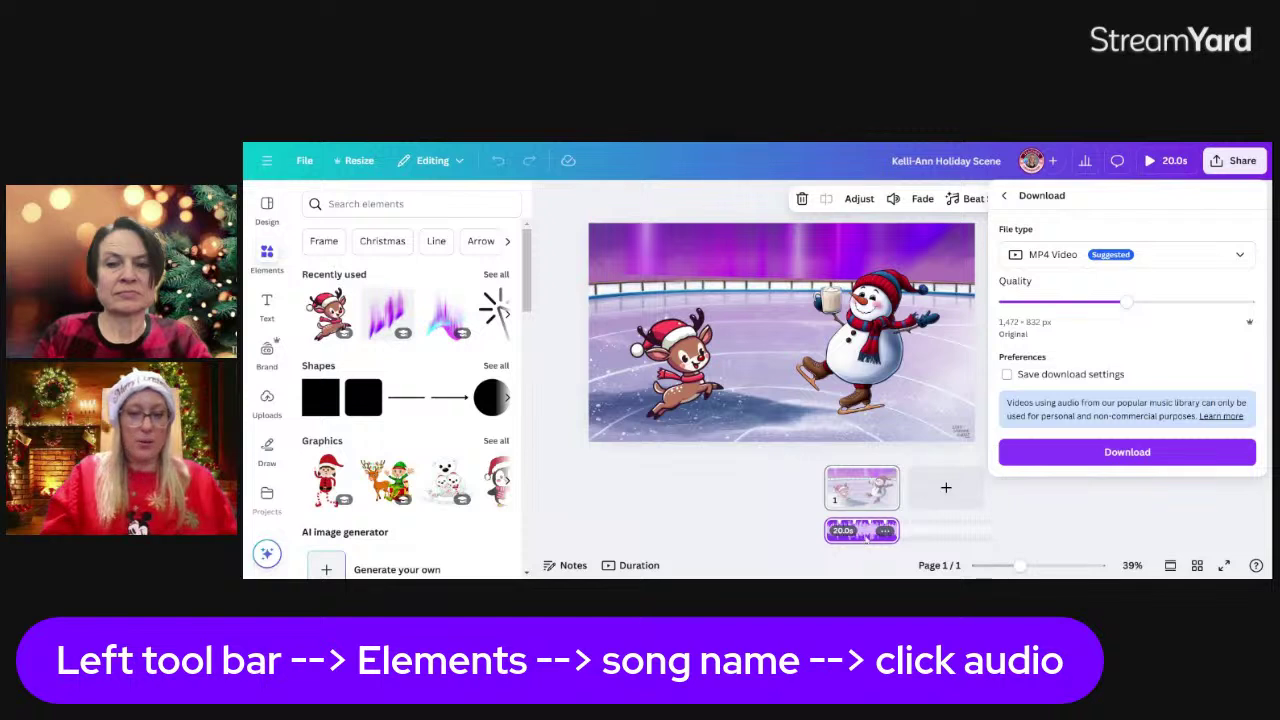
left_click(1150, 258)
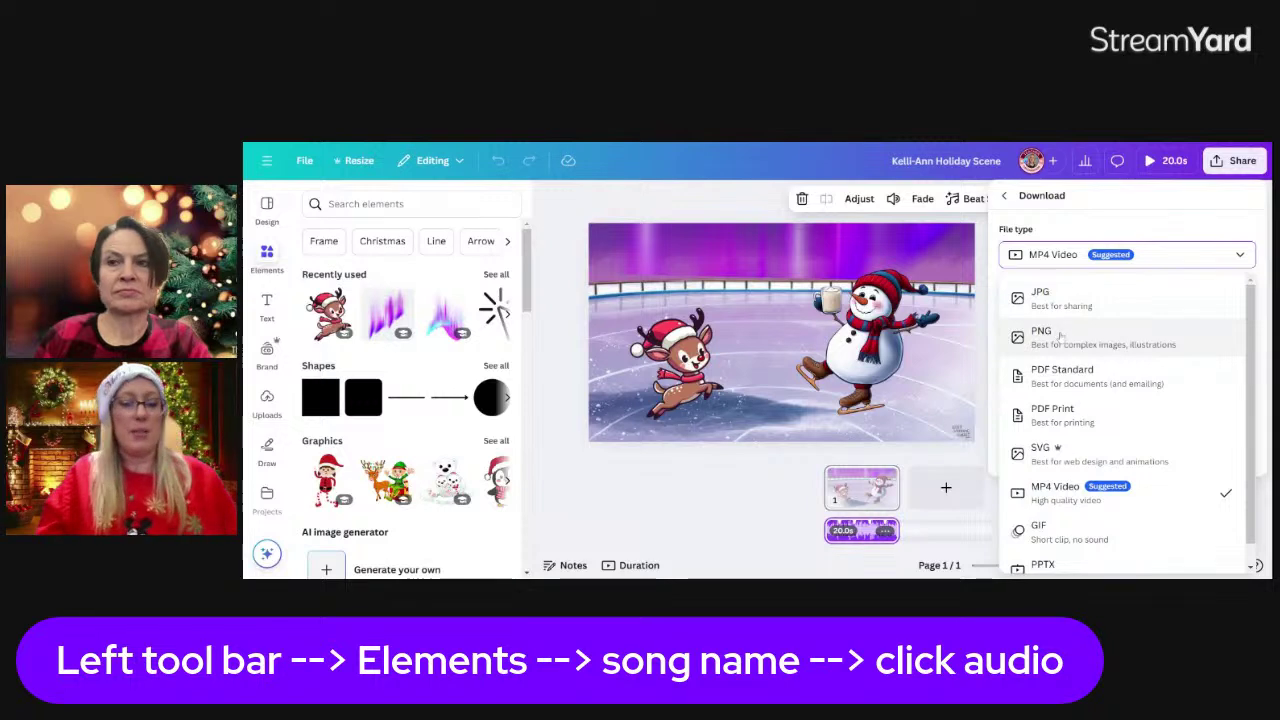
left_click(717, 469)
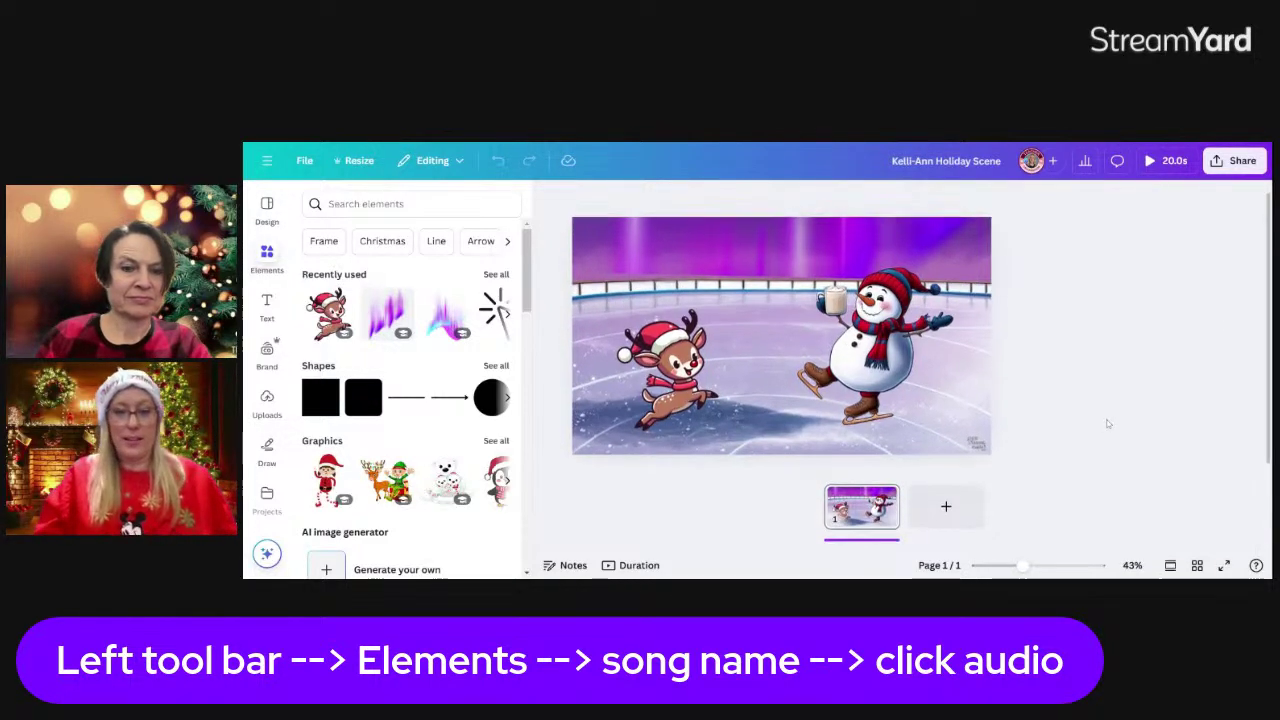
left_click(1107, 424)
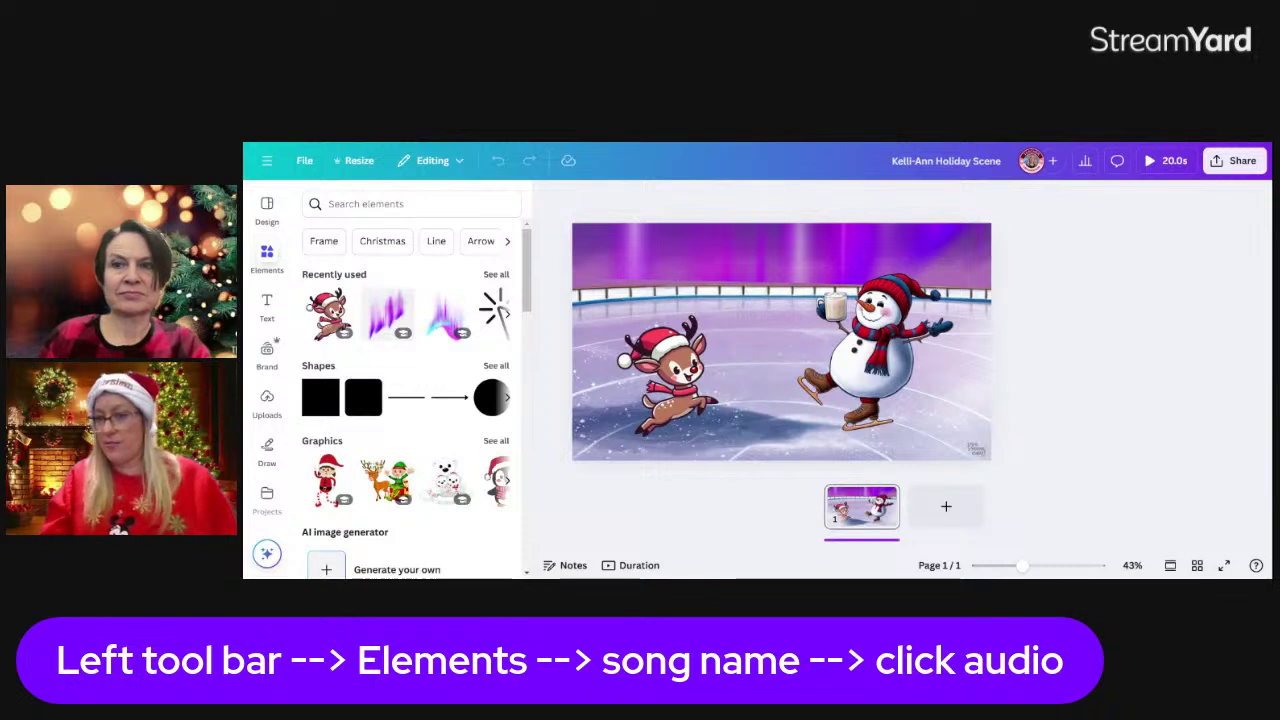